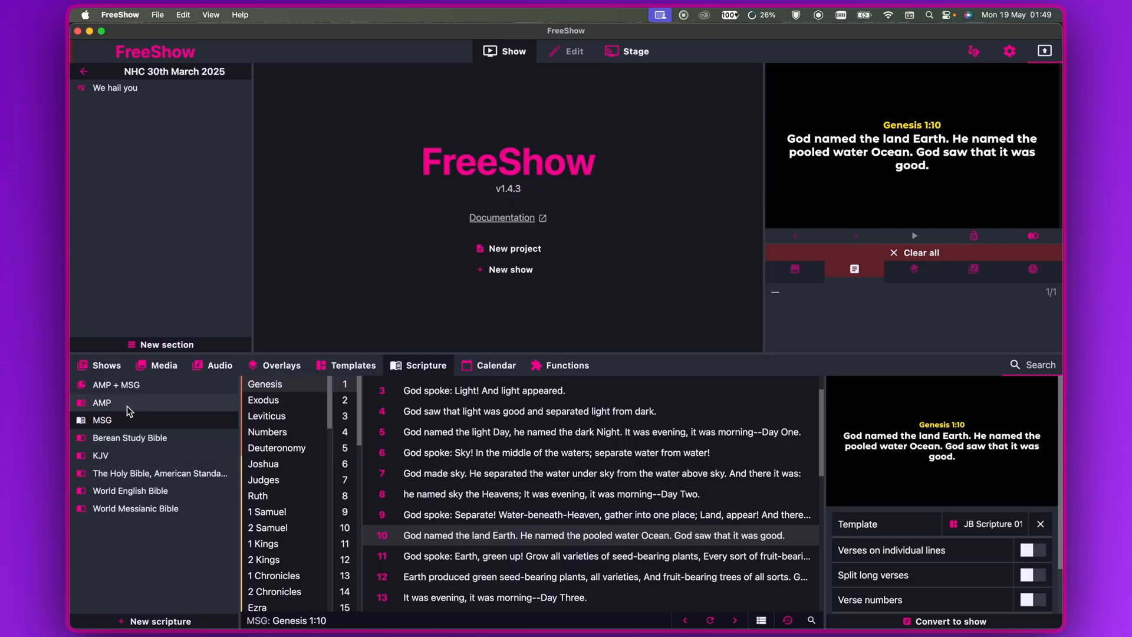
Present Genesis 2:2 from the KJV Bible on the output
click(128, 455)
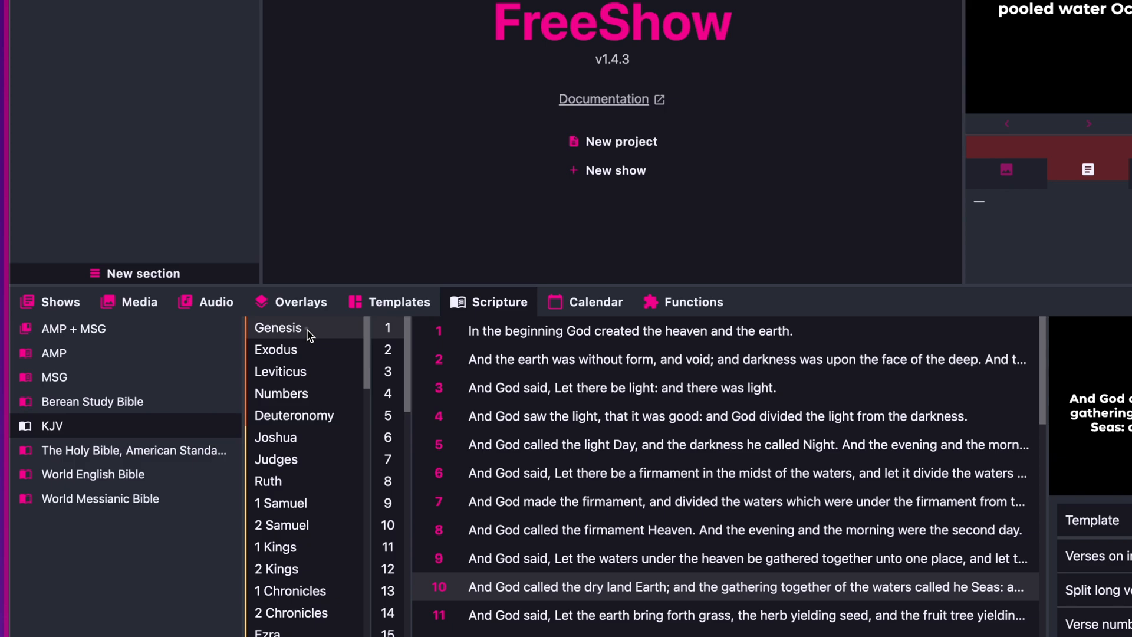
click(387, 349)
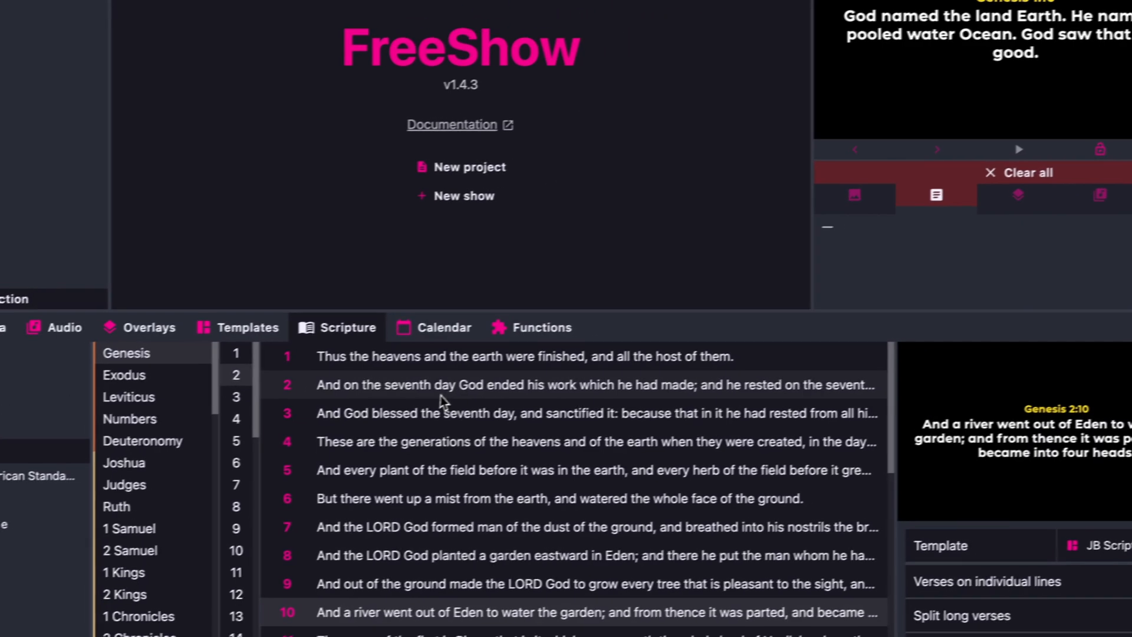
double_click(448, 393)
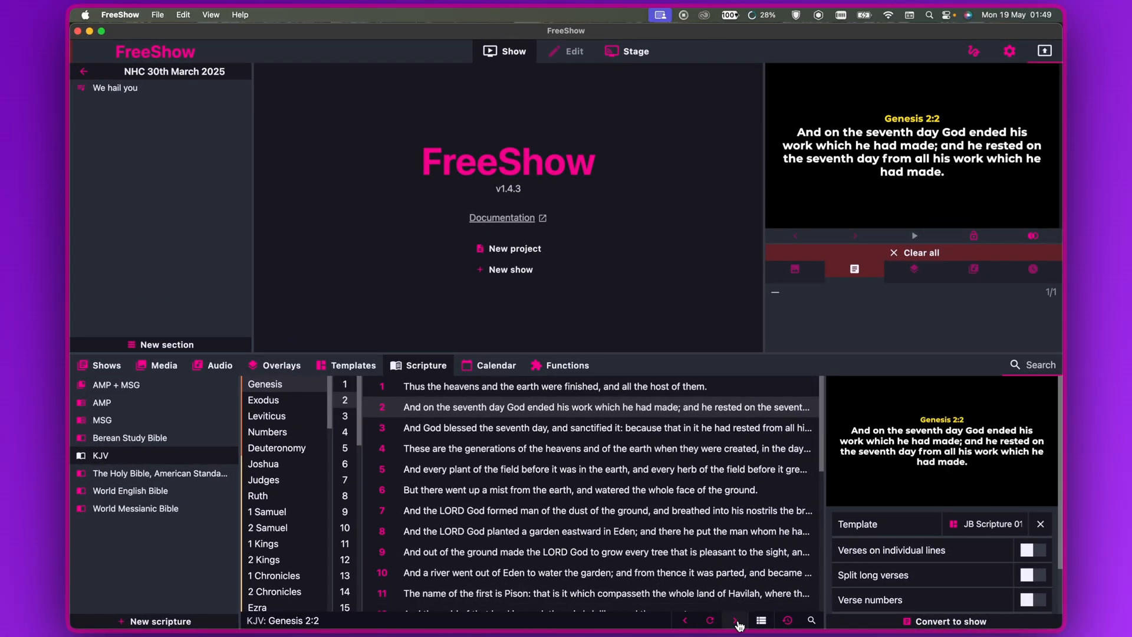
Advance the live scripture one verse at a time up to Genesis 2:5
click(736, 623)
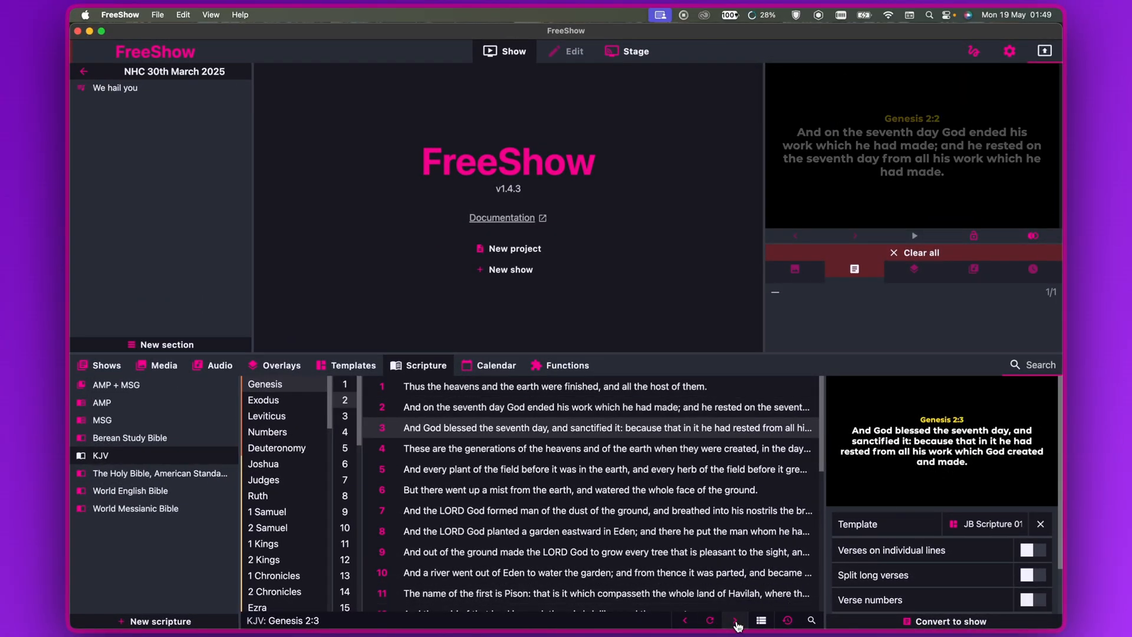
click(735, 622)
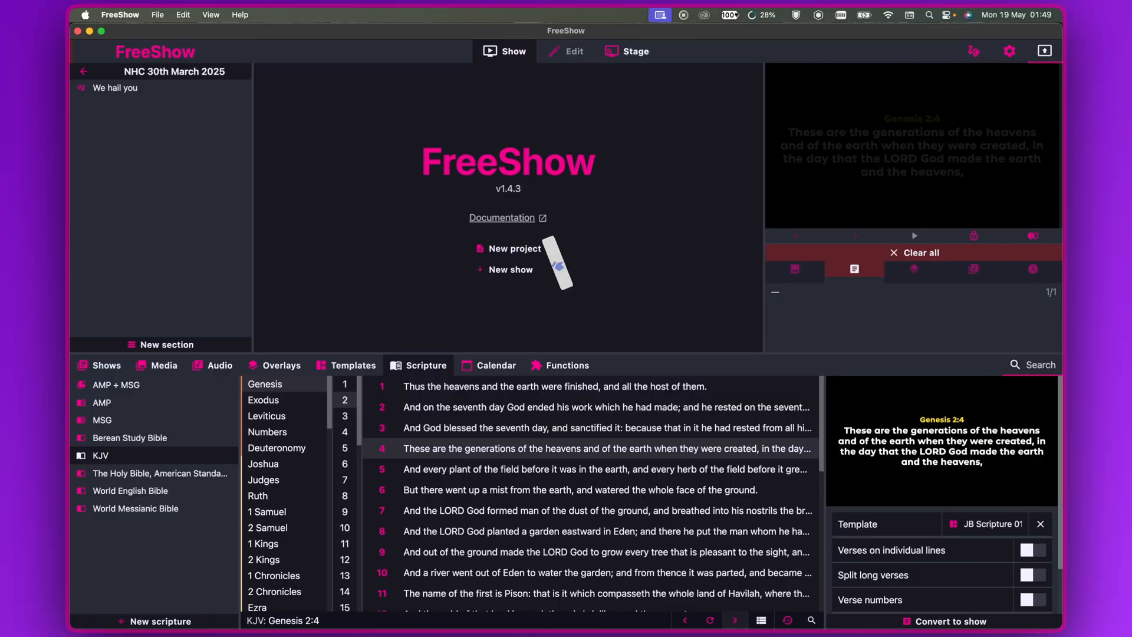
click(589, 468)
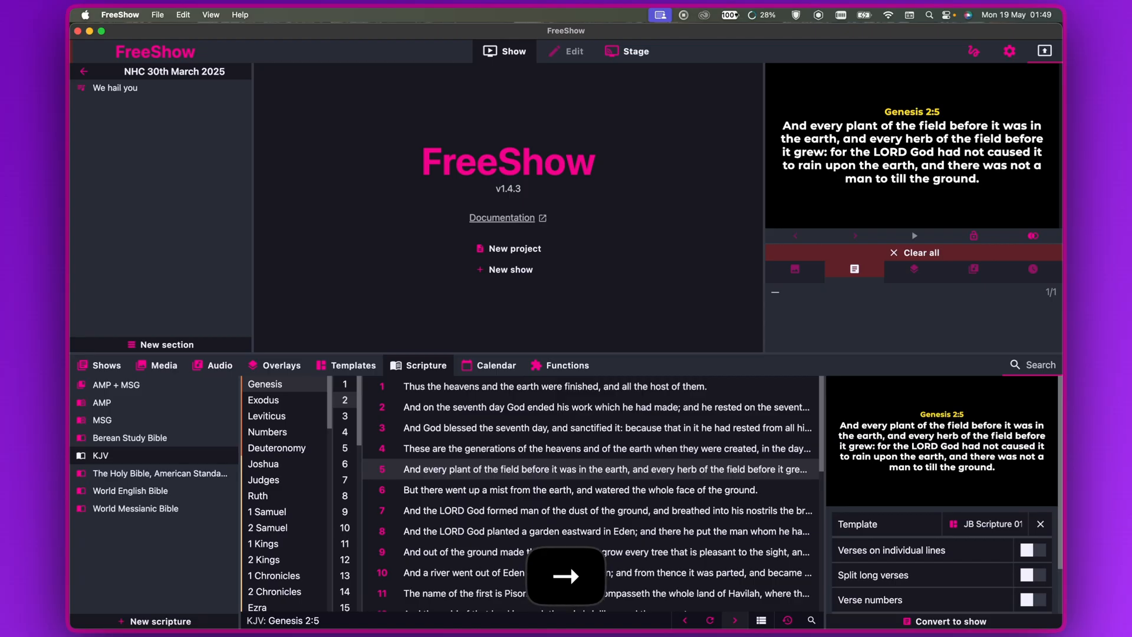
Open the "We hail you" show in the project and present Genesis 2:6 on the output
key(Down)
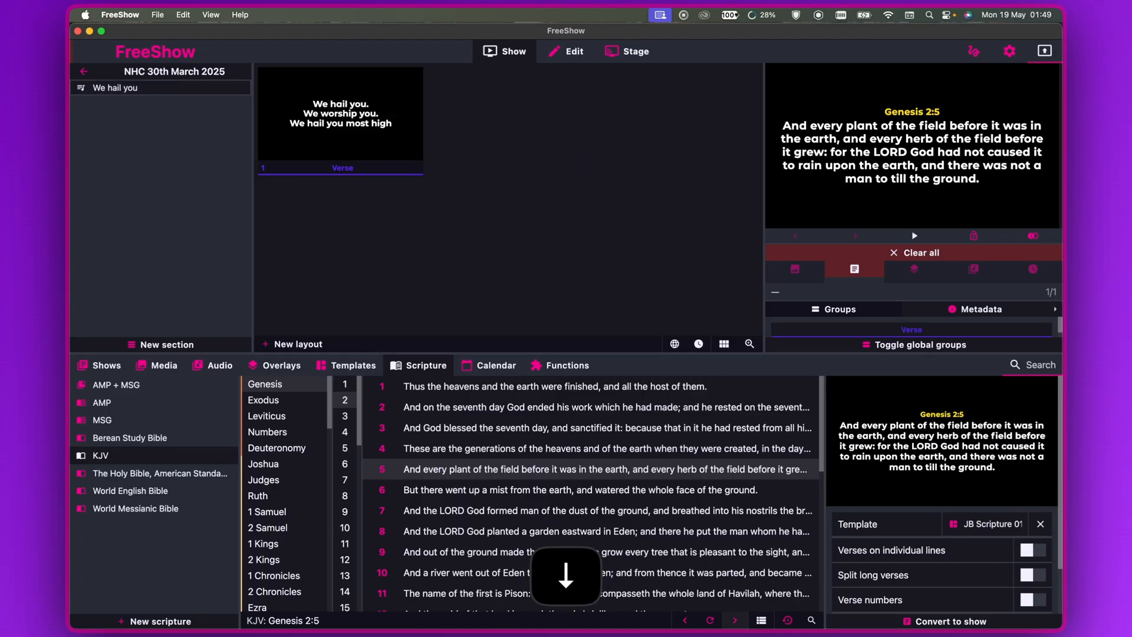
key(Up)
click(635, 511)
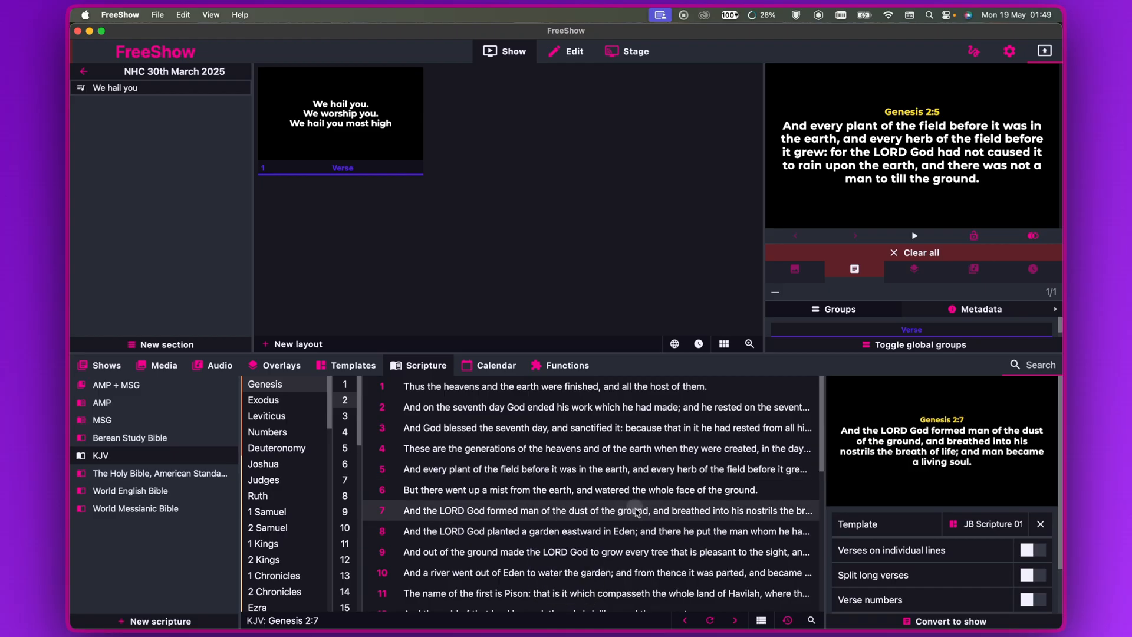
click(629, 495)
key(Down)
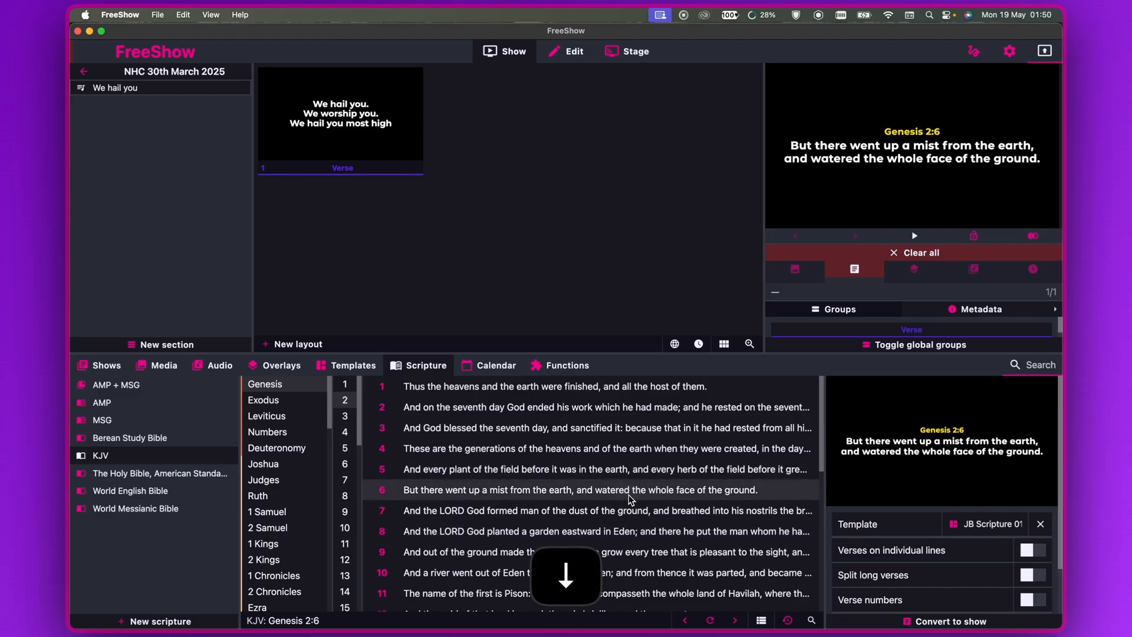
key(Right)
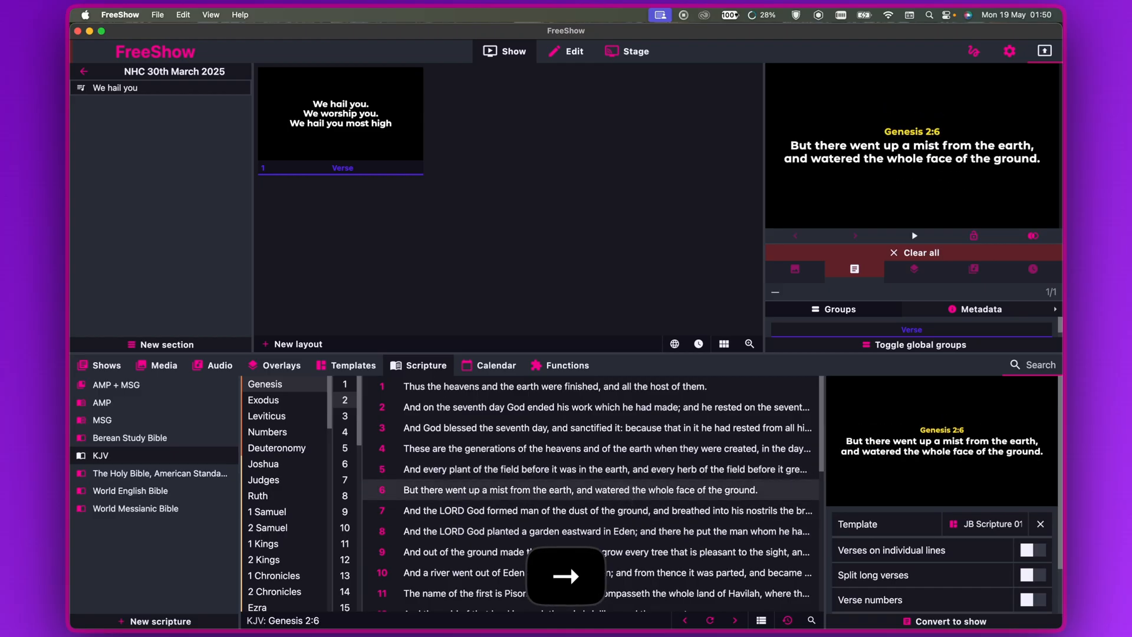
key(Down)
key(Down)
key(Up)
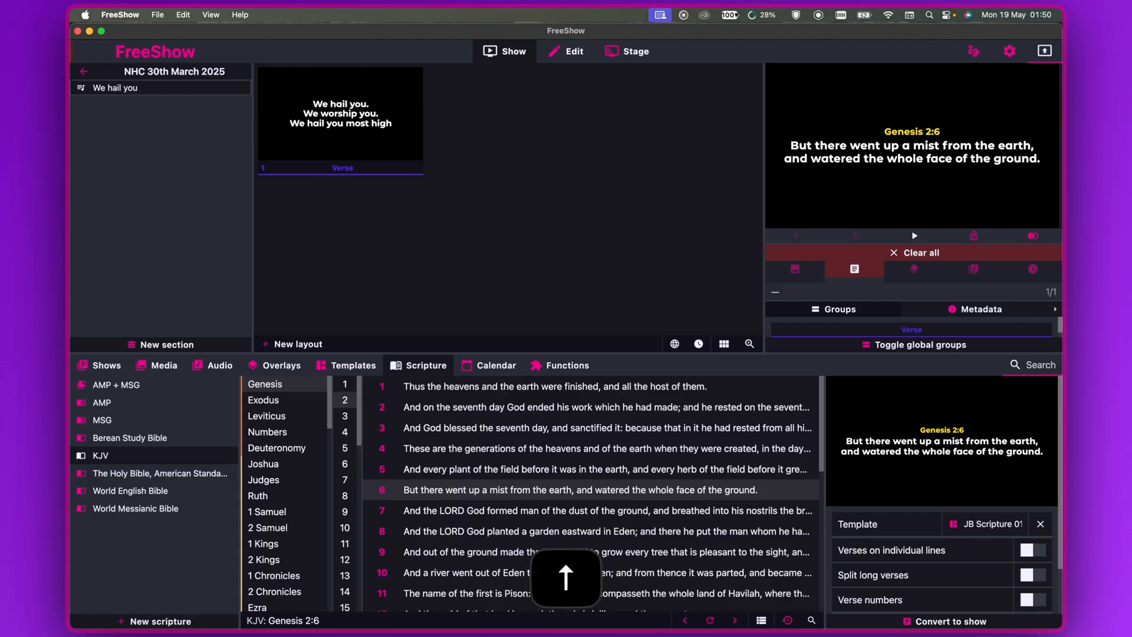
key(Right)
key(Up)
key(Left)
key(Right)
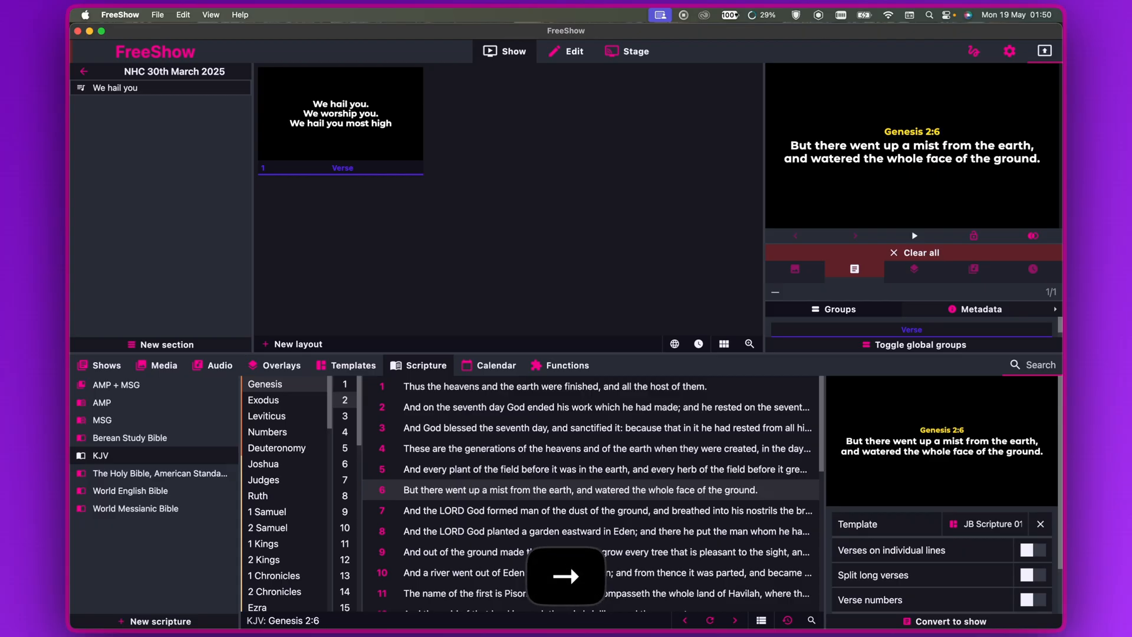
key(Right)
Present Genesis 2:7 from the KJV verse list on the output
click(636, 513)
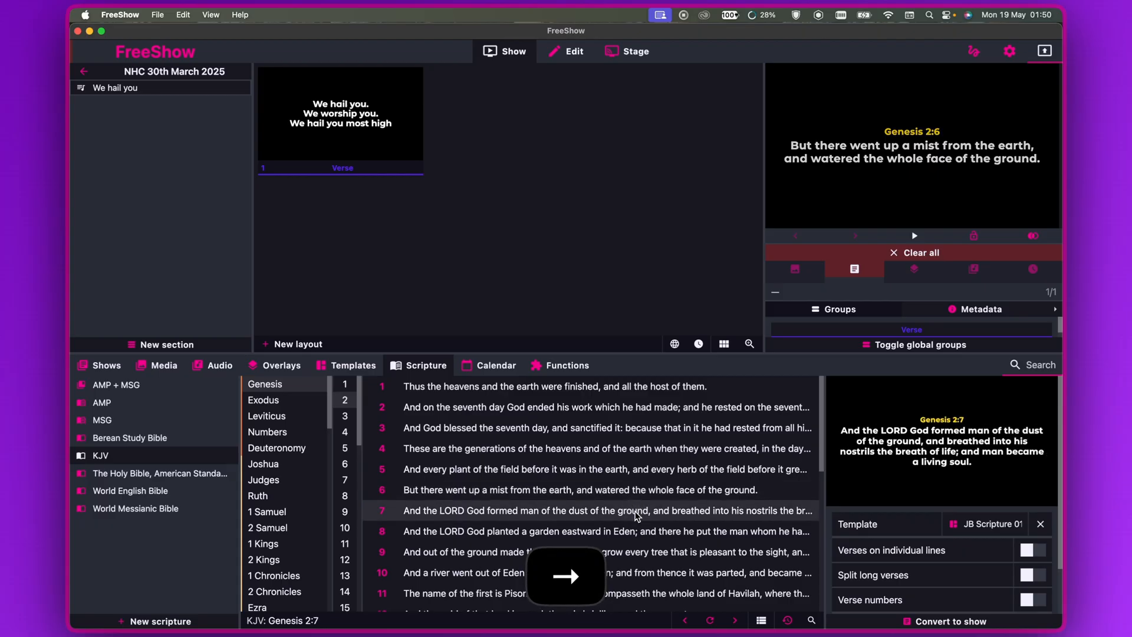
click(665, 495)
click(652, 518)
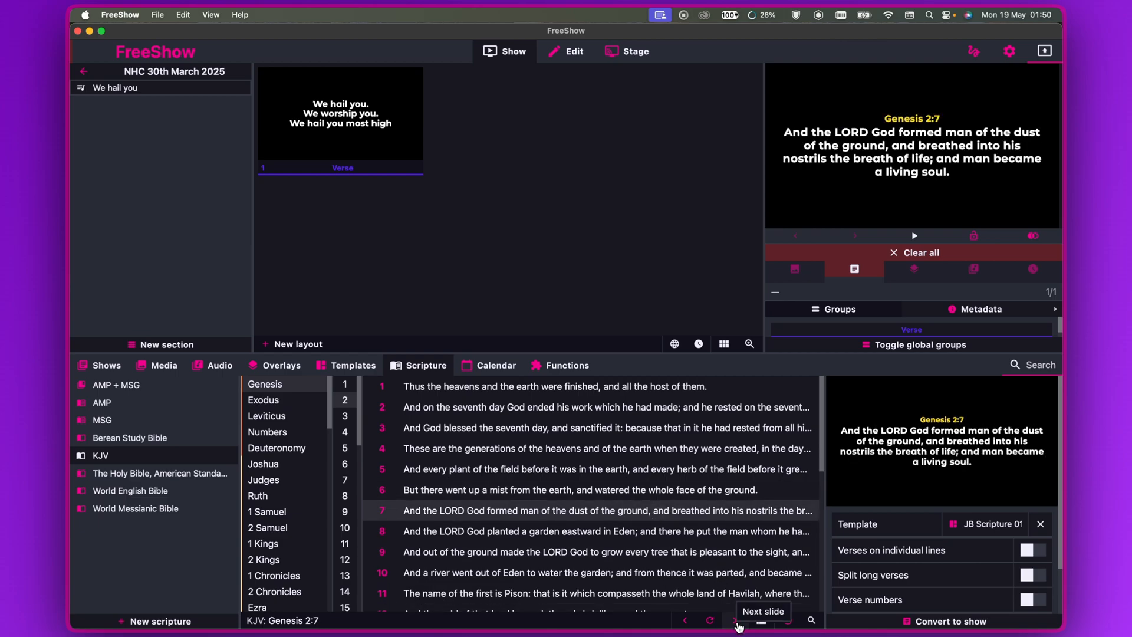
Advance the live scripture one verse at a time up to Genesis 2:11
click(736, 623)
click(736, 622)
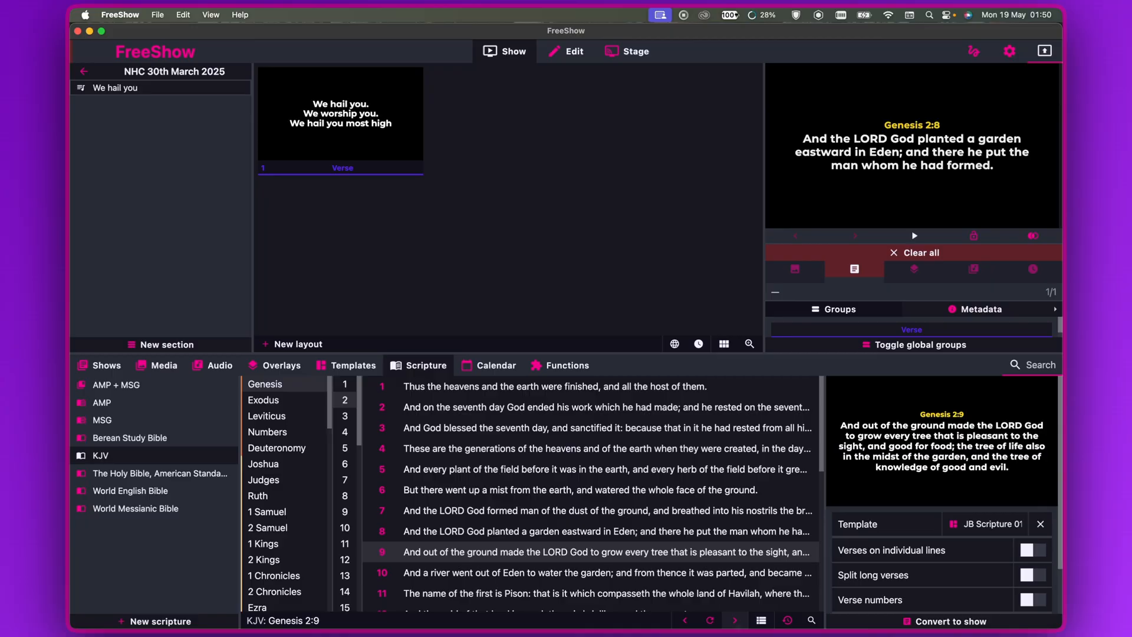
click(737, 622)
key(Right)
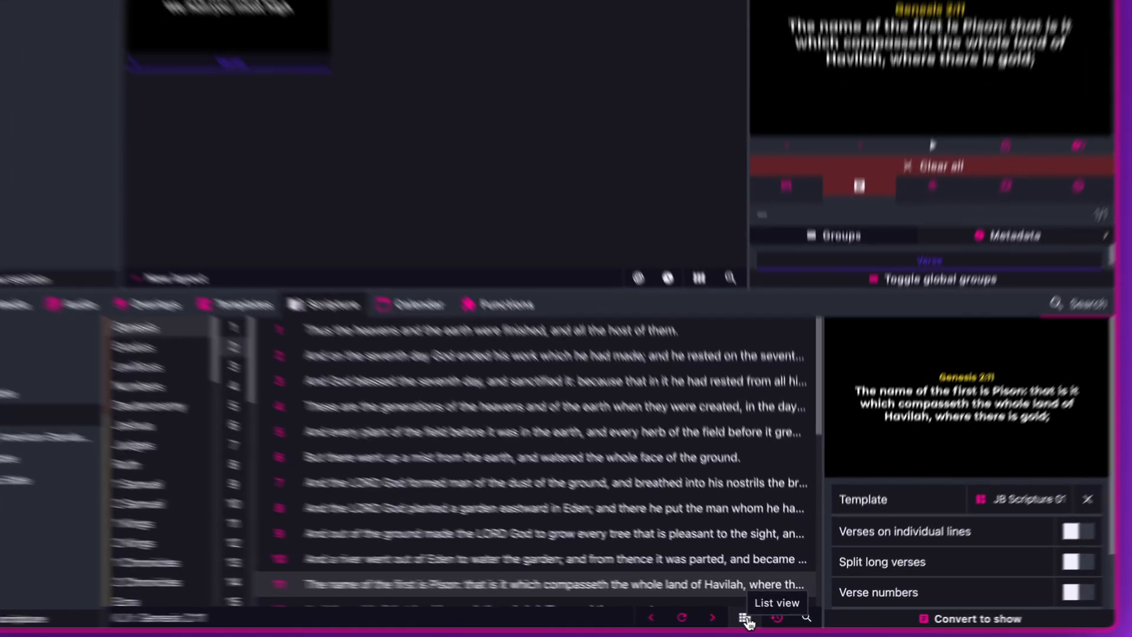
Switch the scripture browser to grid view and present Exodus 16:18 on the output
click(761, 621)
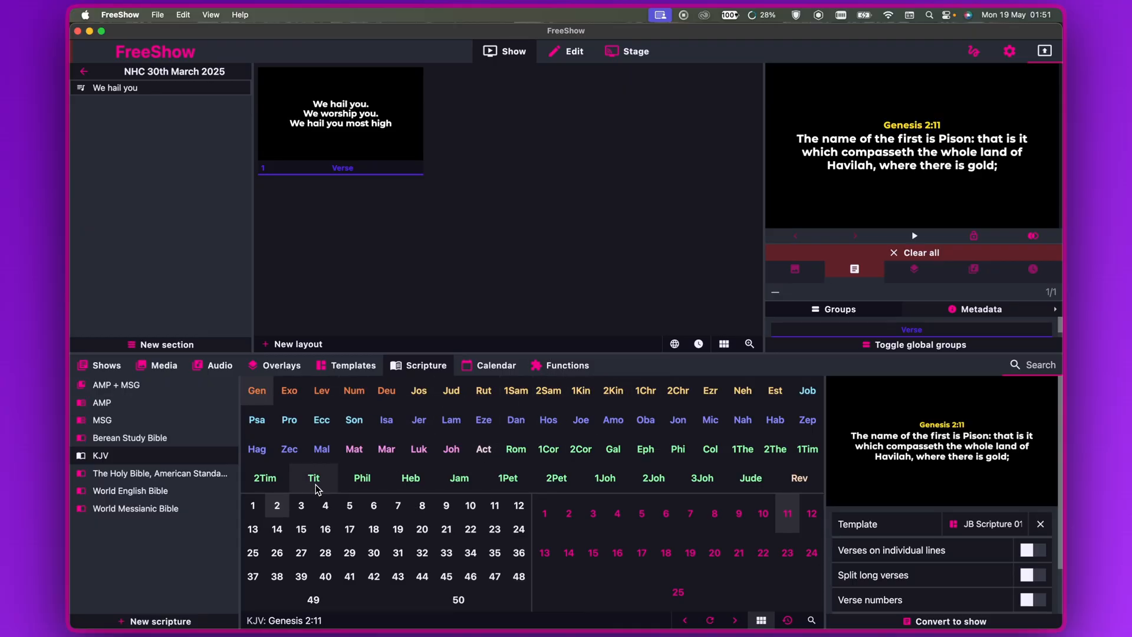
click(294, 396)
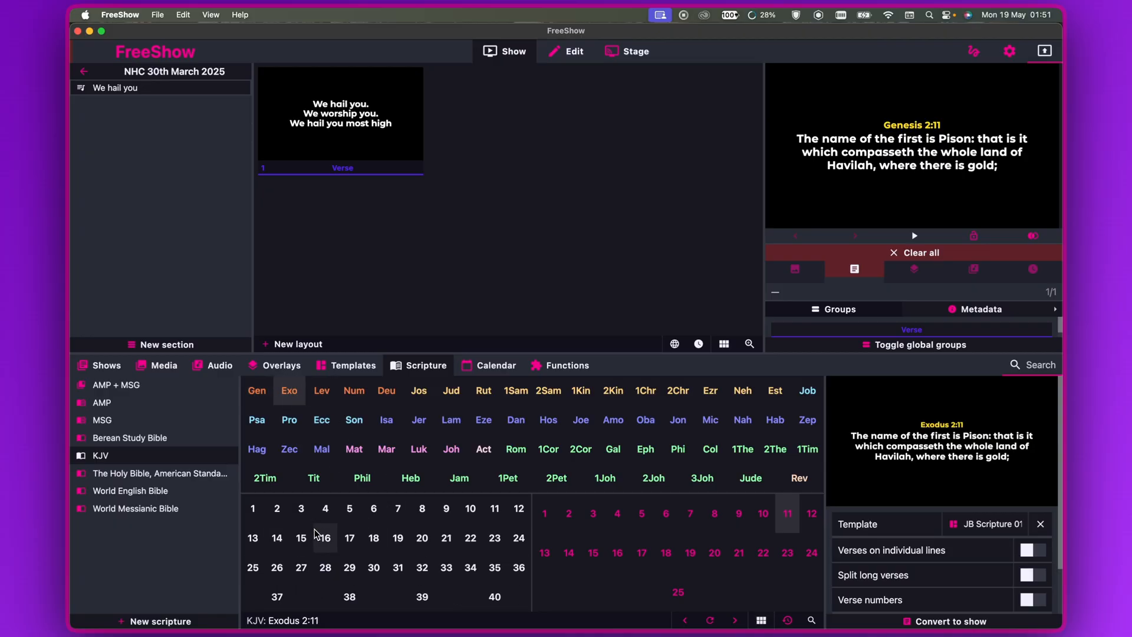
click(329, 541)
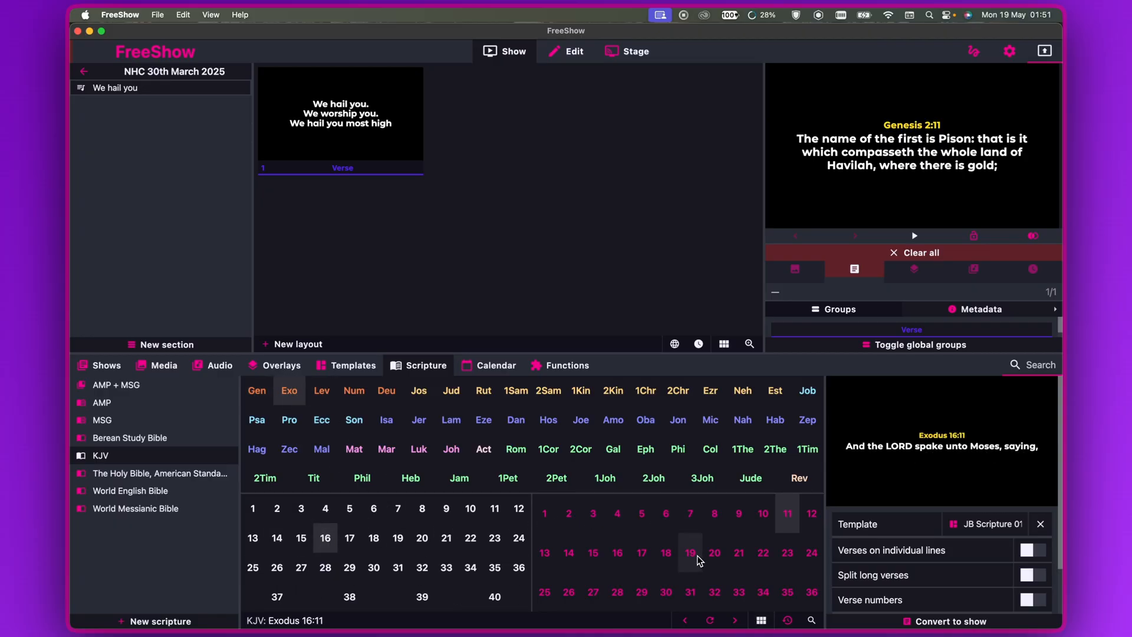
double_click(665, 552)
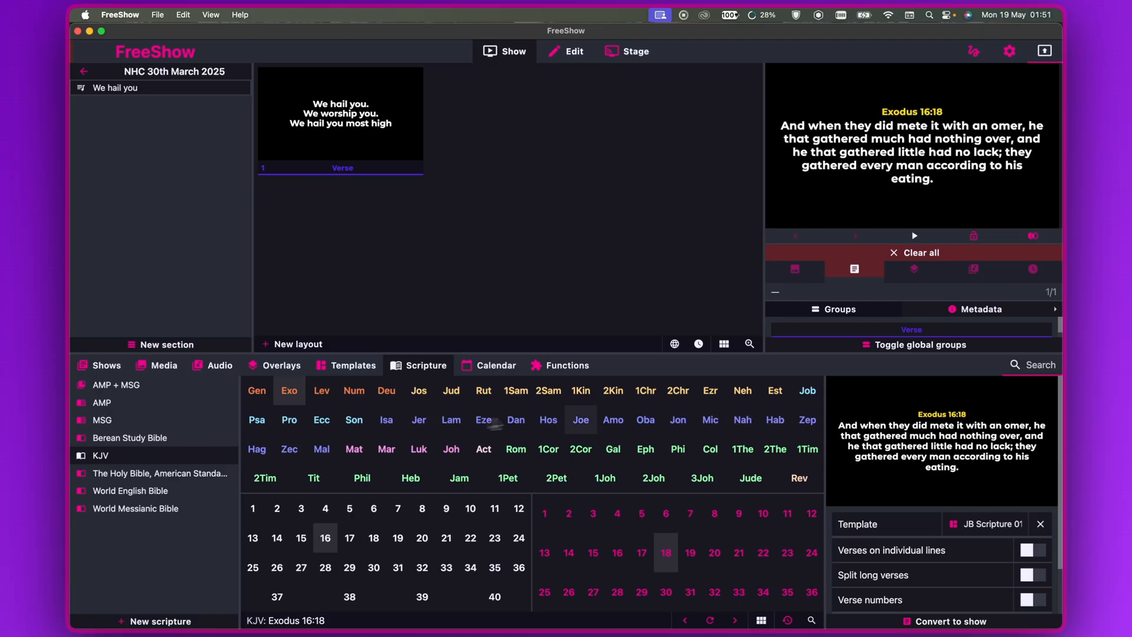
Present Psalms 119:151 on the output using the chapter and verse grid
click(256, 420)
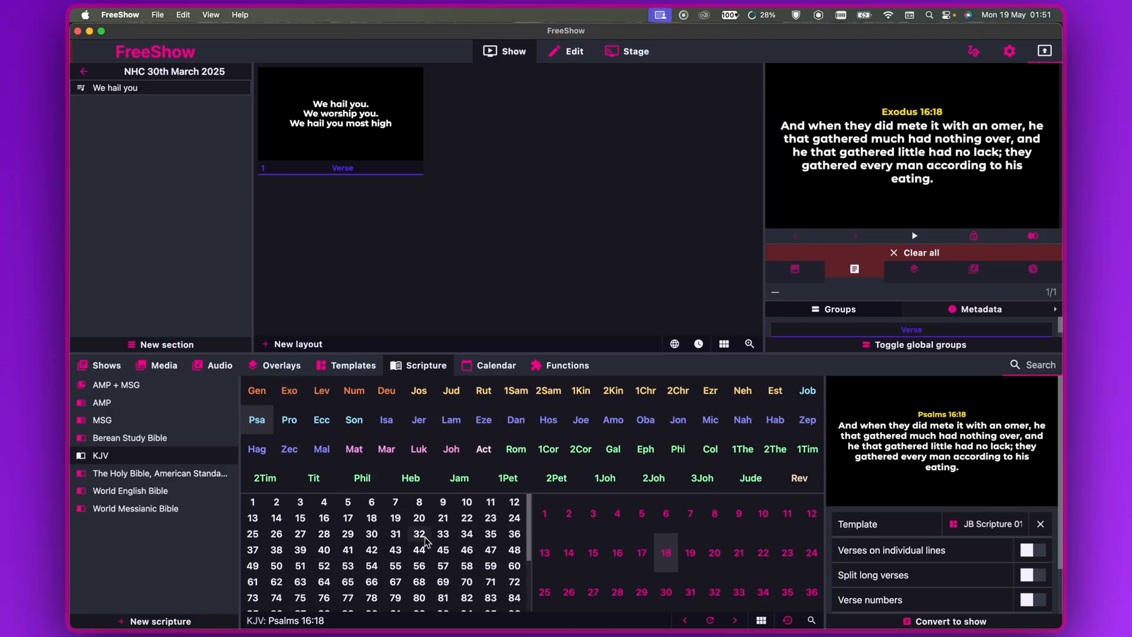
scroll(431, 544, down, 5)
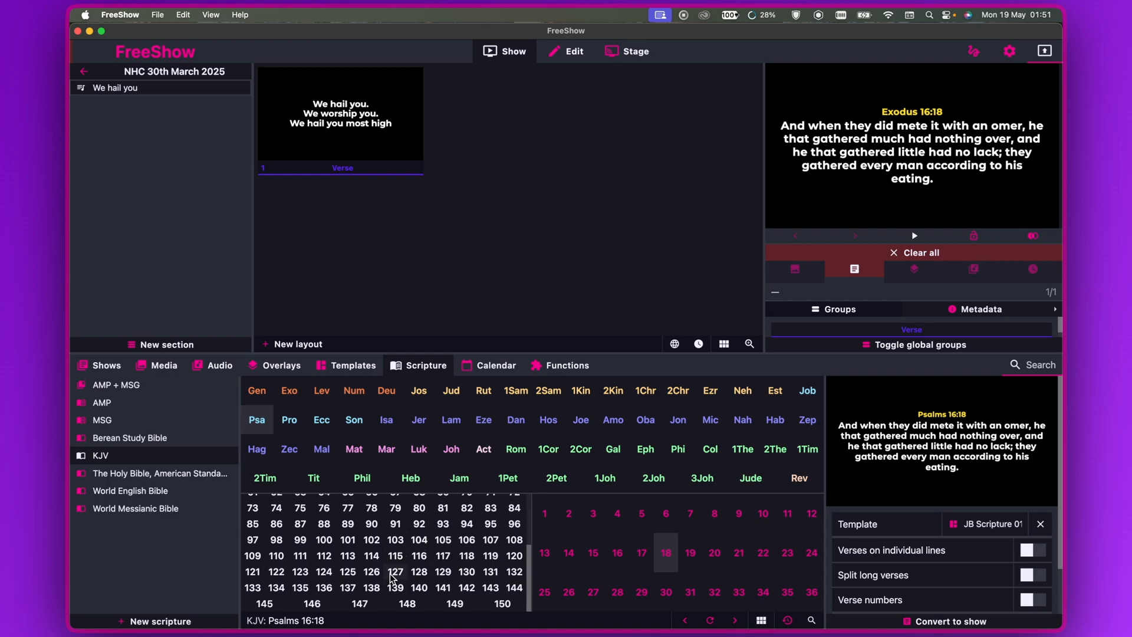
scroll(390, 578, up, 1)
scroll(391, 578, up, 1)
click(490, 588)
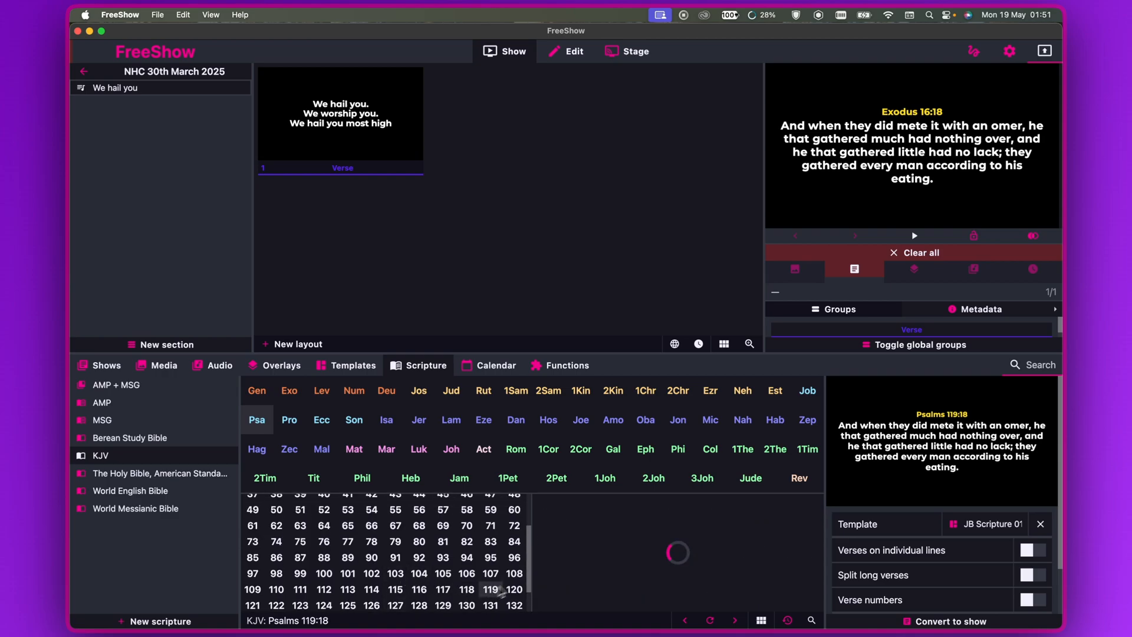
scroll(629, 551, down, 3)
double_click(689, 572)
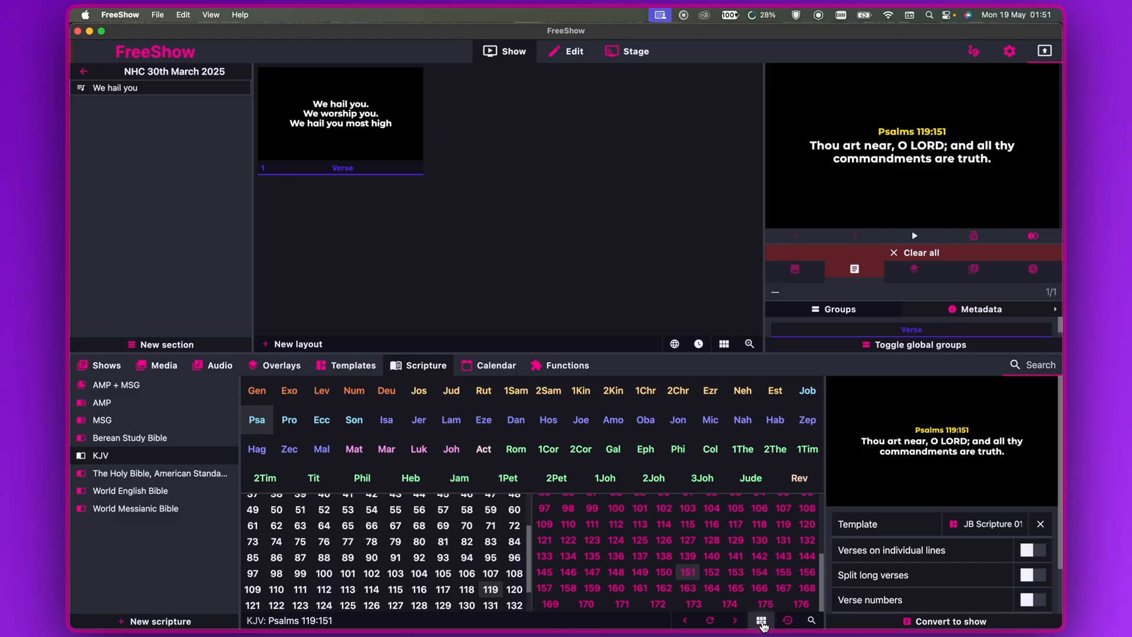
Switch the scripture browser to list view and locate verse 151 of Psalms 119 in the lists
click(760, 620)
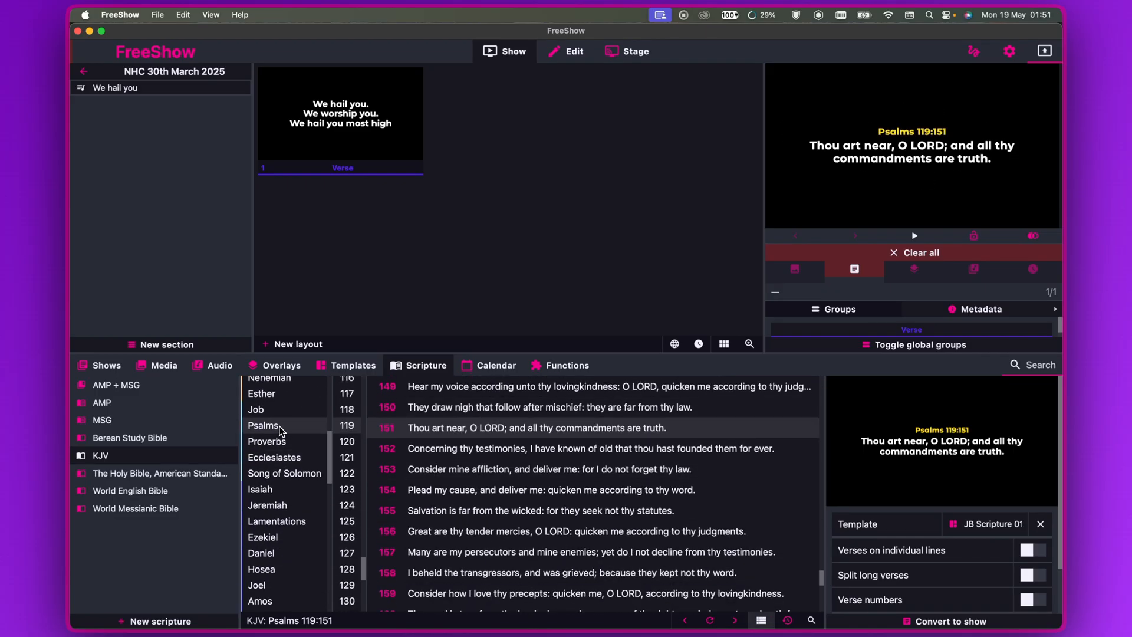
click(286, 428)
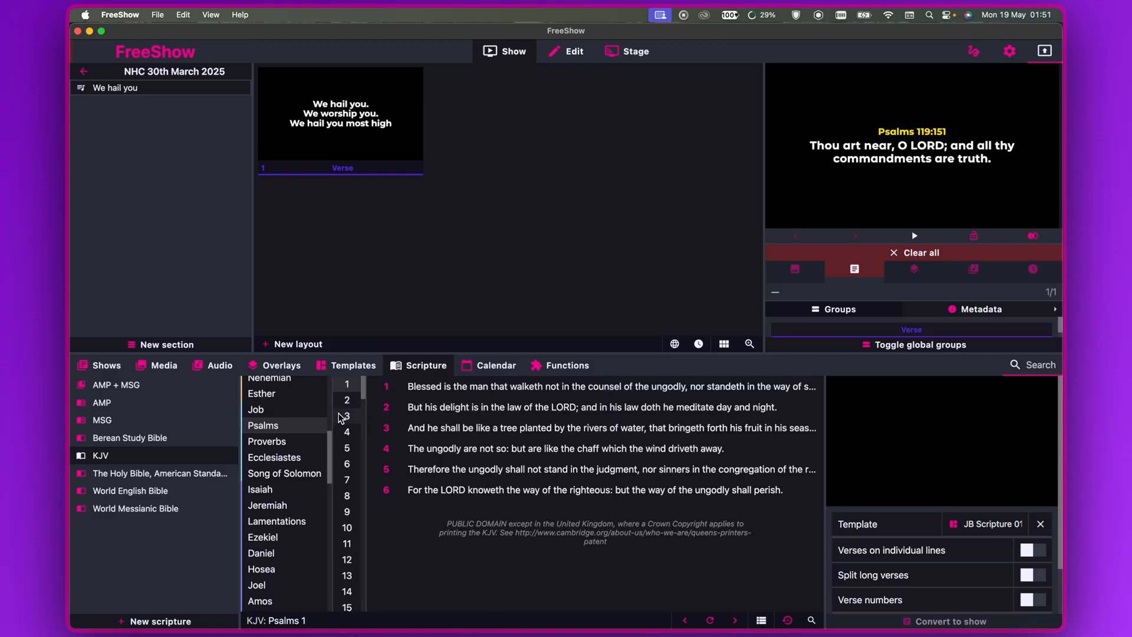
scroll(351, 460, down, 20)
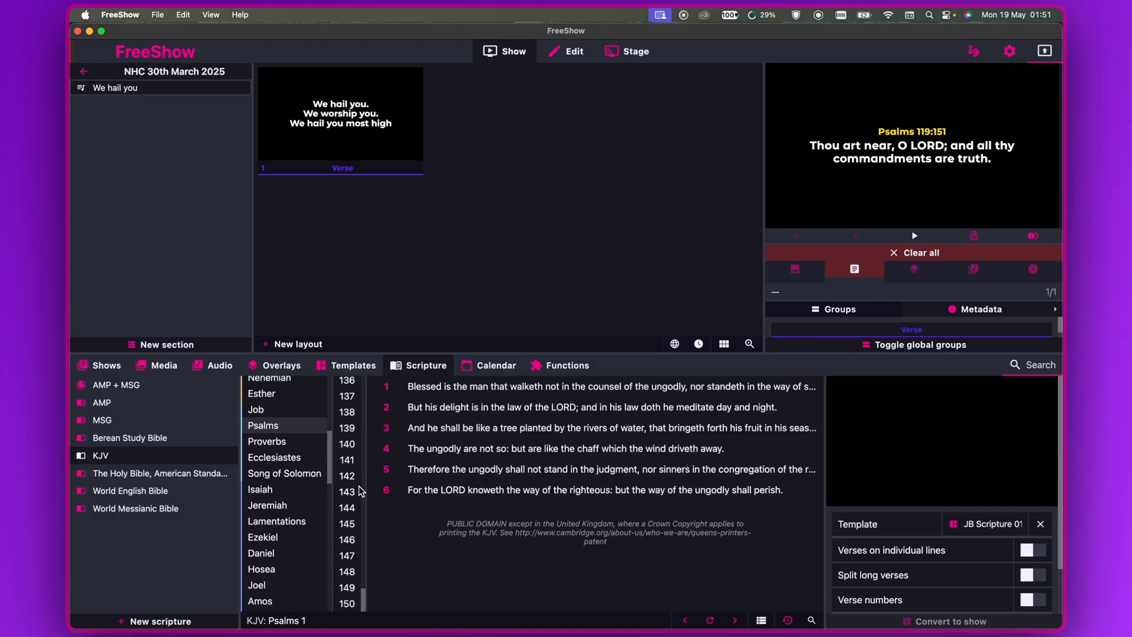
scroll(354, 491, up, 4)
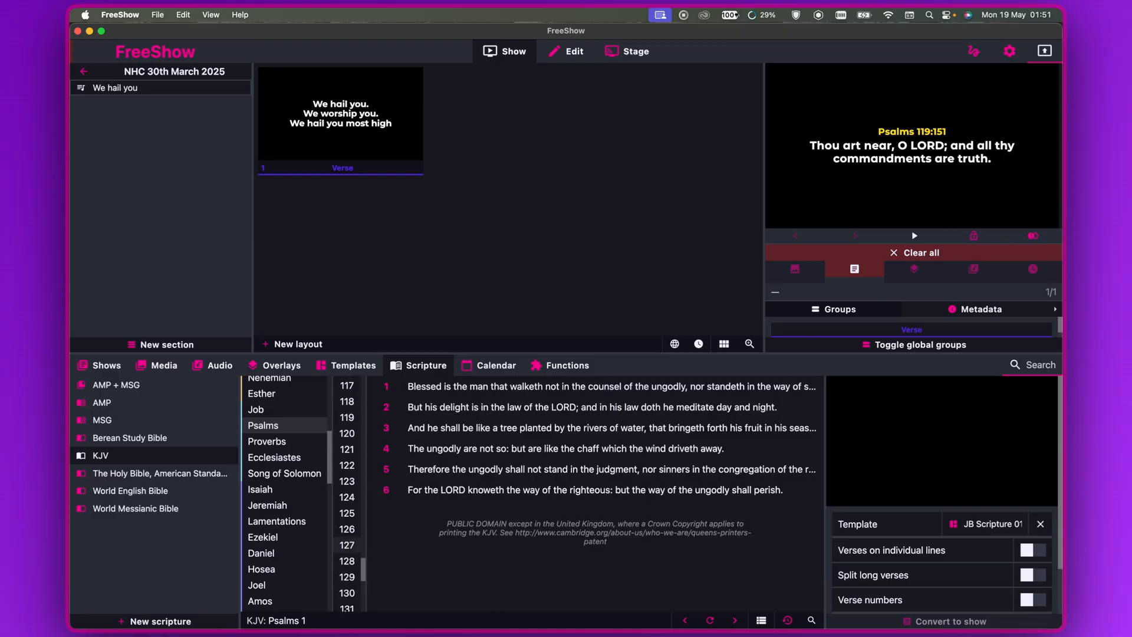
scroll(347, 519, down, 2)
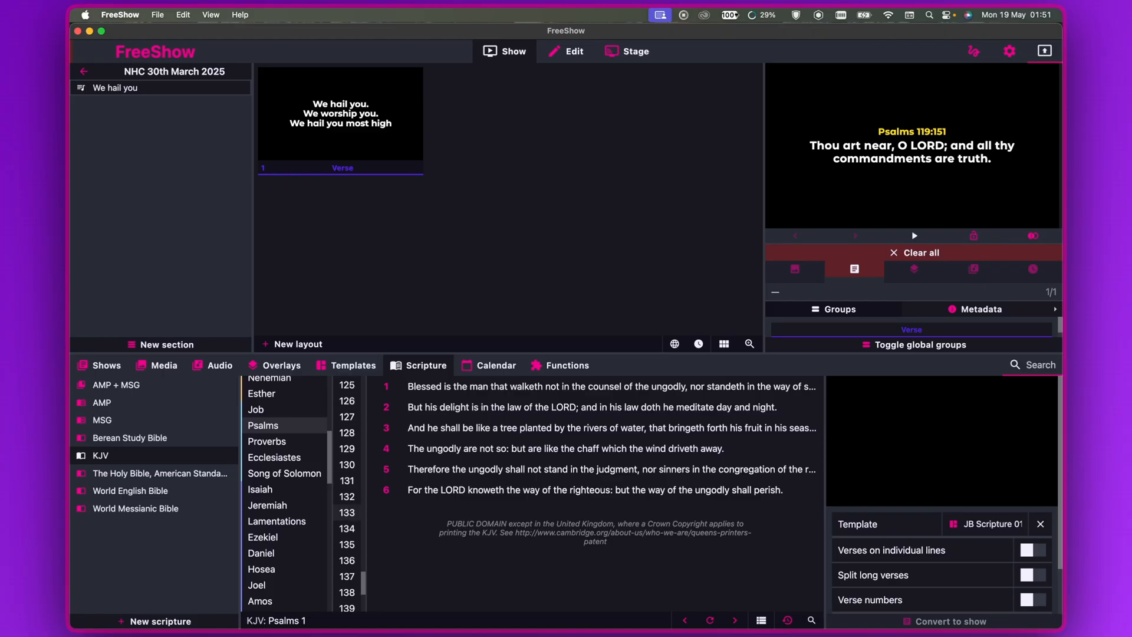
scroll(353, 478, up, 4)
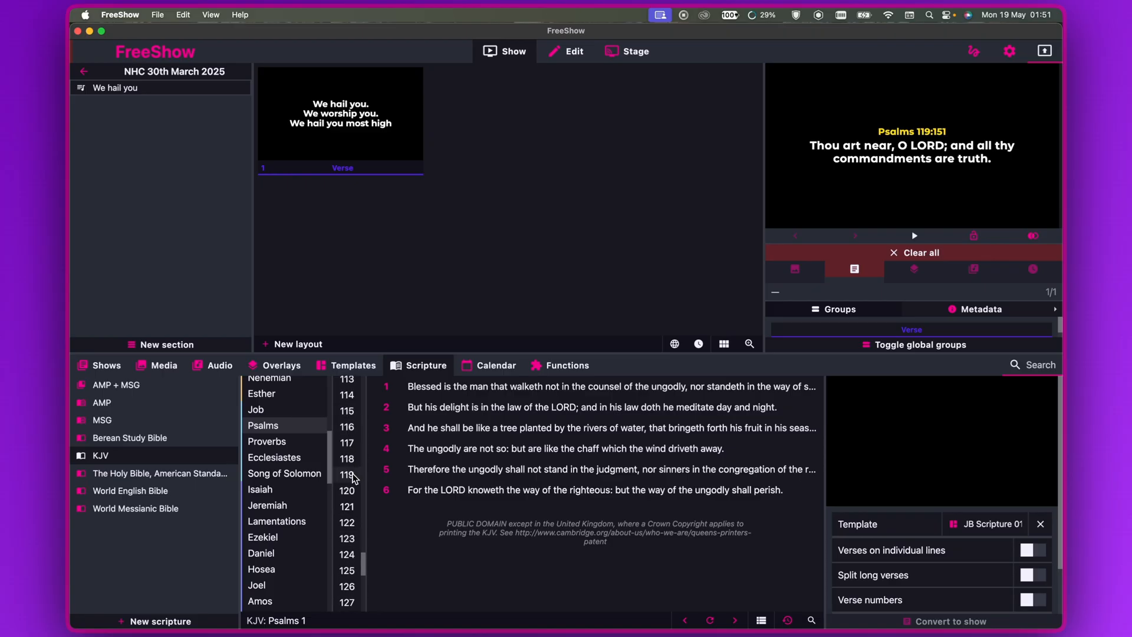
click(347, 474)
scroll(495, 457, down, 15)
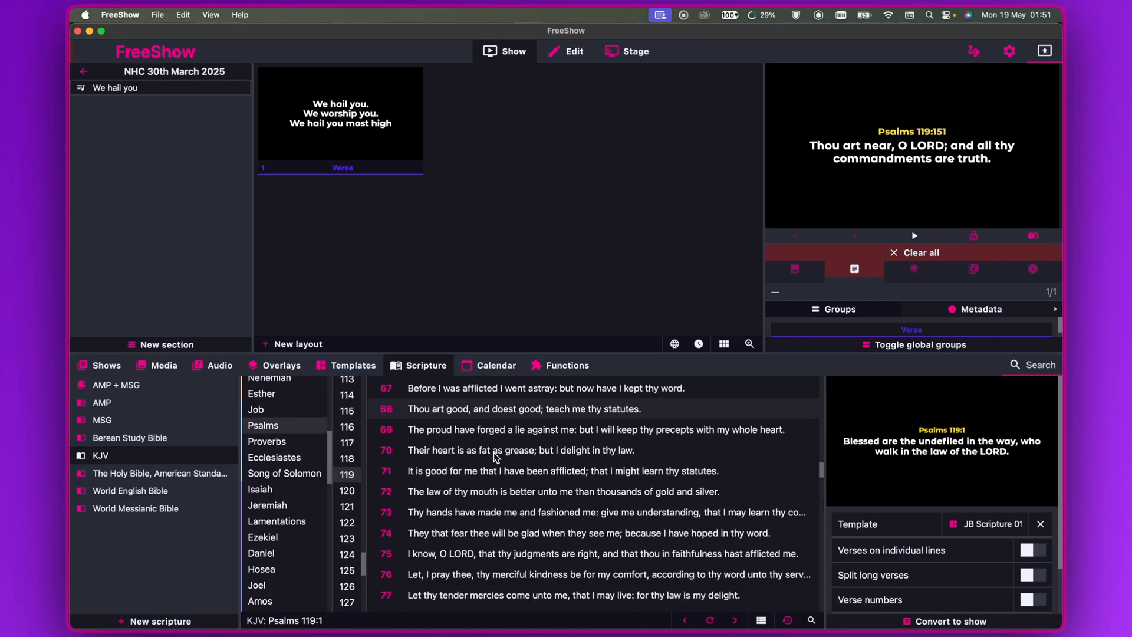
scroll(495, 457, down, 20)
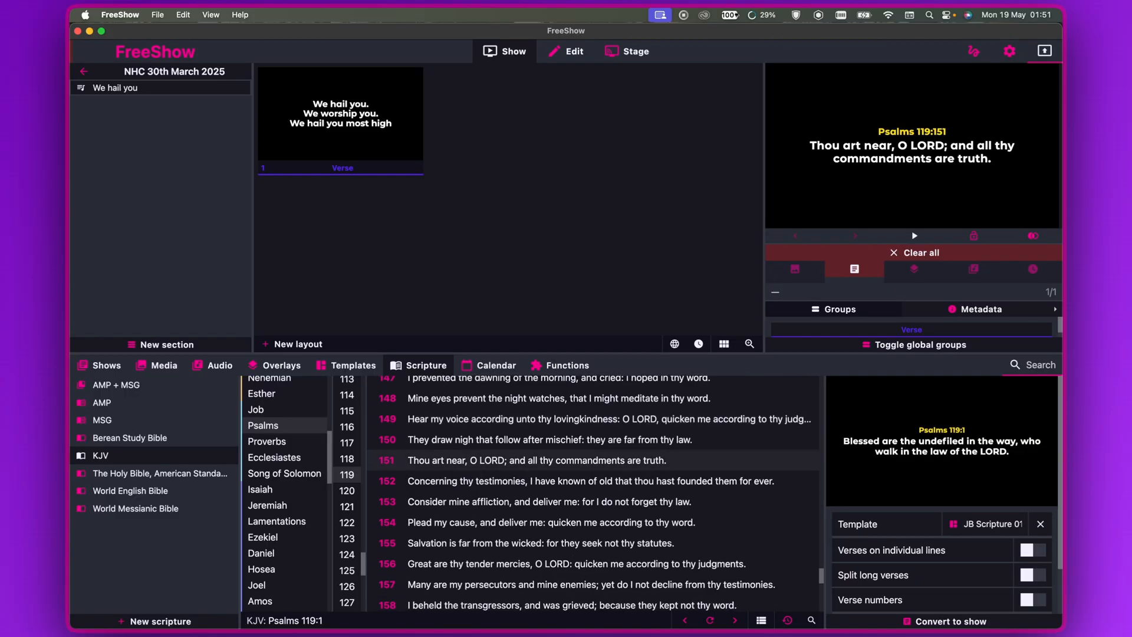
Return the scripture browser to grid view and present Psalms 119:150 on the output
click(761, 621)
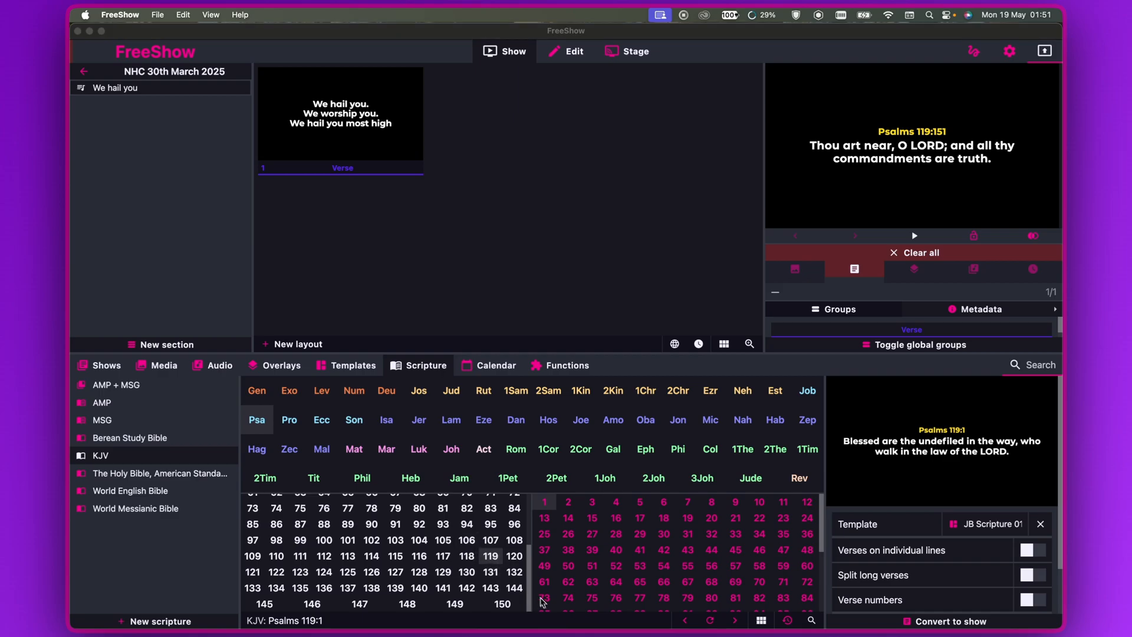
click(489, 554)
scroll(618, 557, down, 3)
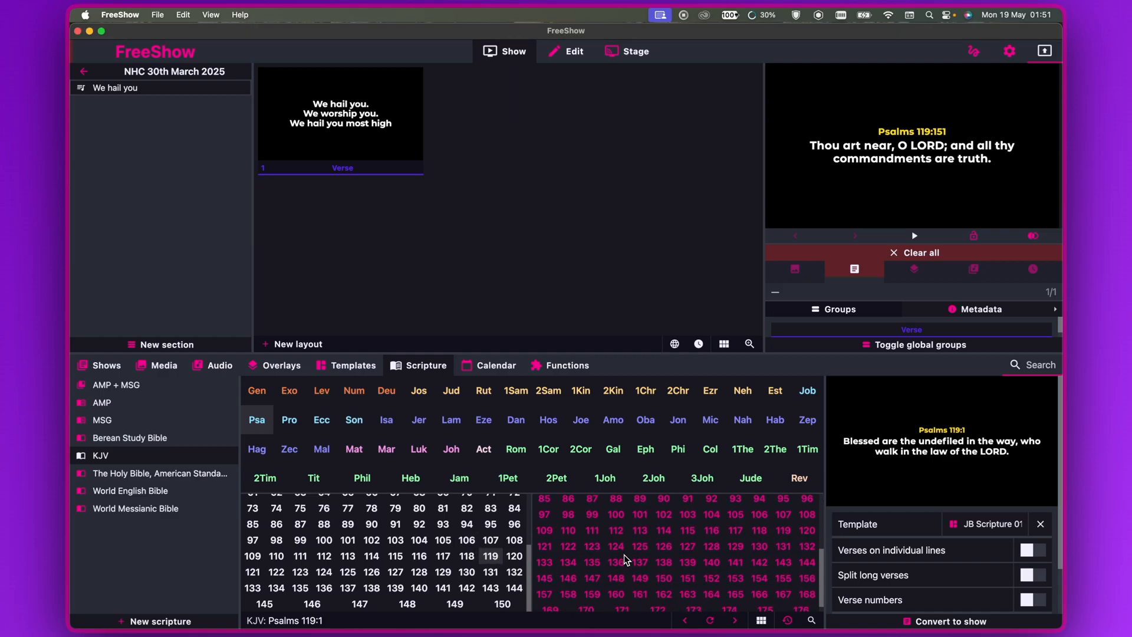
scroll(642, 563, down, 1)
double_click(664, 572)
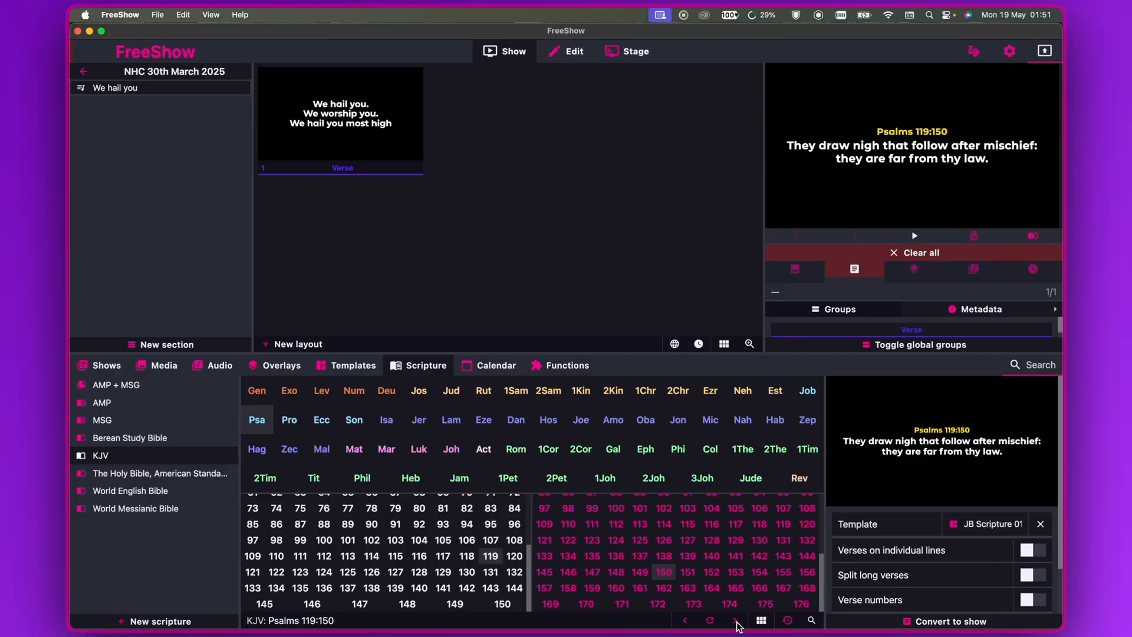
Advance the presented scripture by two verses to Psalms 119:152
click(736, 623)
click(737, 623)
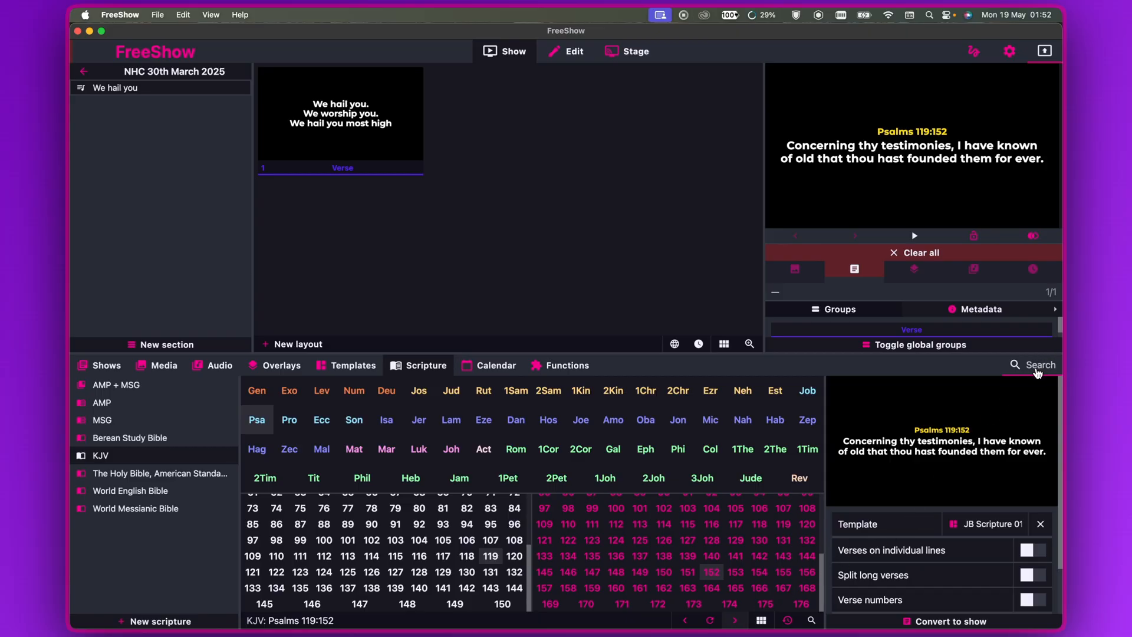
Search the scripture for Acts 10:1 and present it on the output
click(1037, 369)
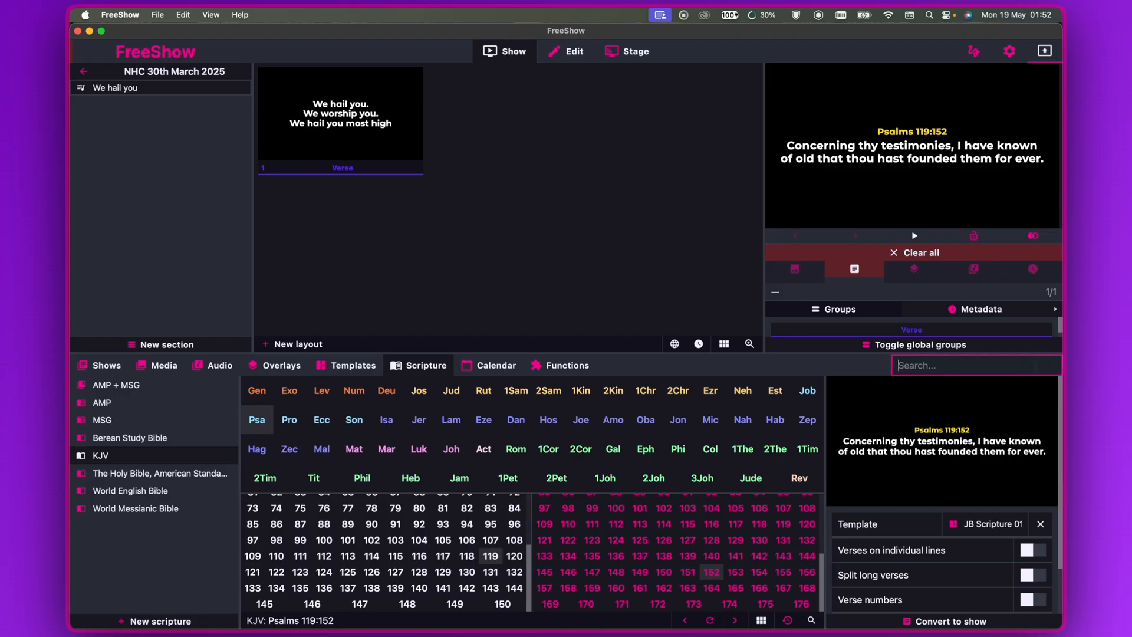
key(Caps_Lock)
text(A)
text(cs)
key(BackSpace)
text(ts)
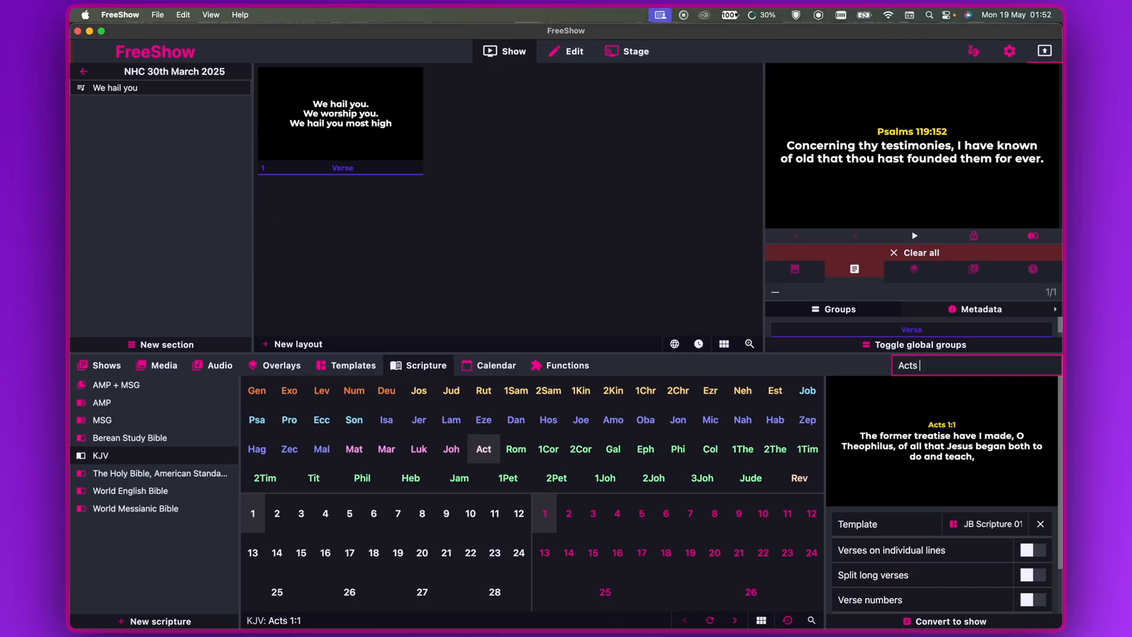
text(10:1)
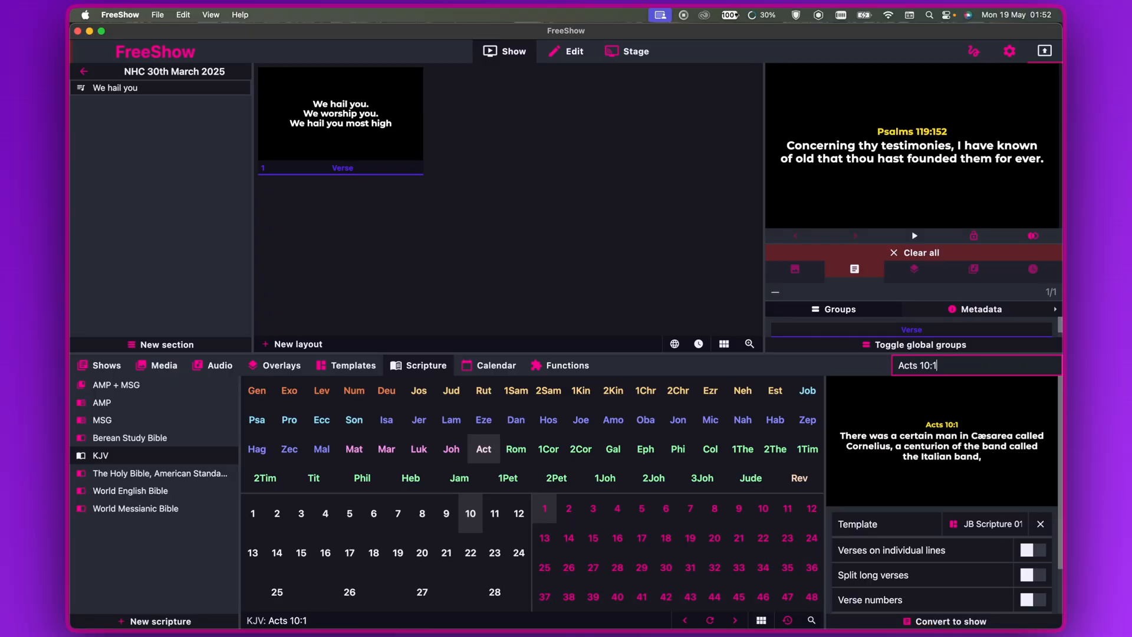
key(Return)
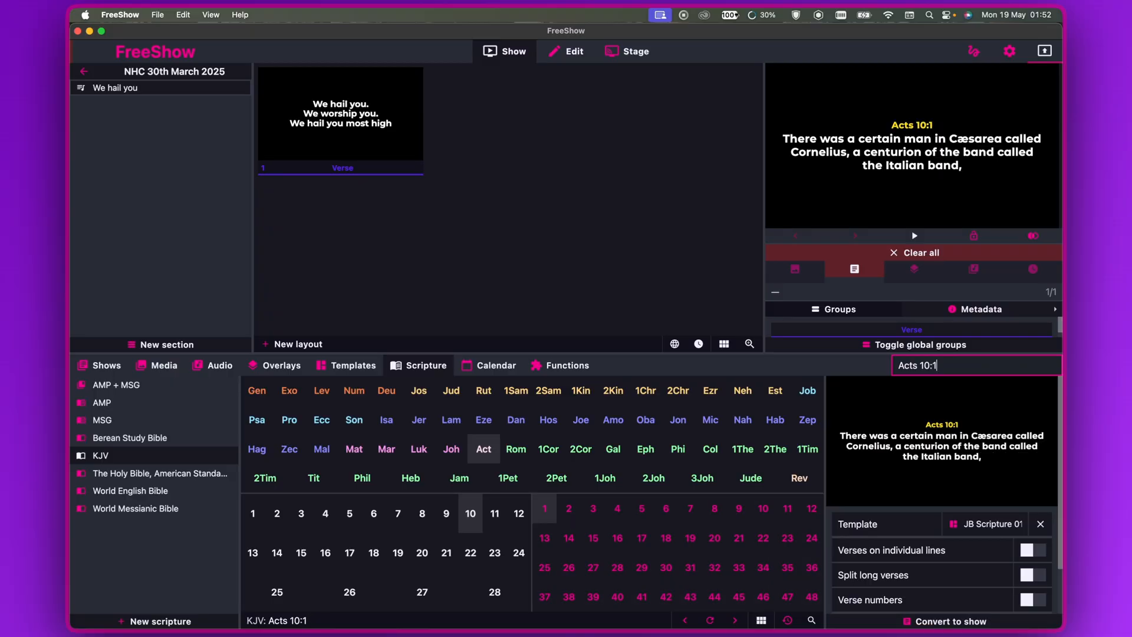
Edit the verse number in the search reference to present Acts 10:2, 10:3 and 10:4 in turn
key(BackSpace)
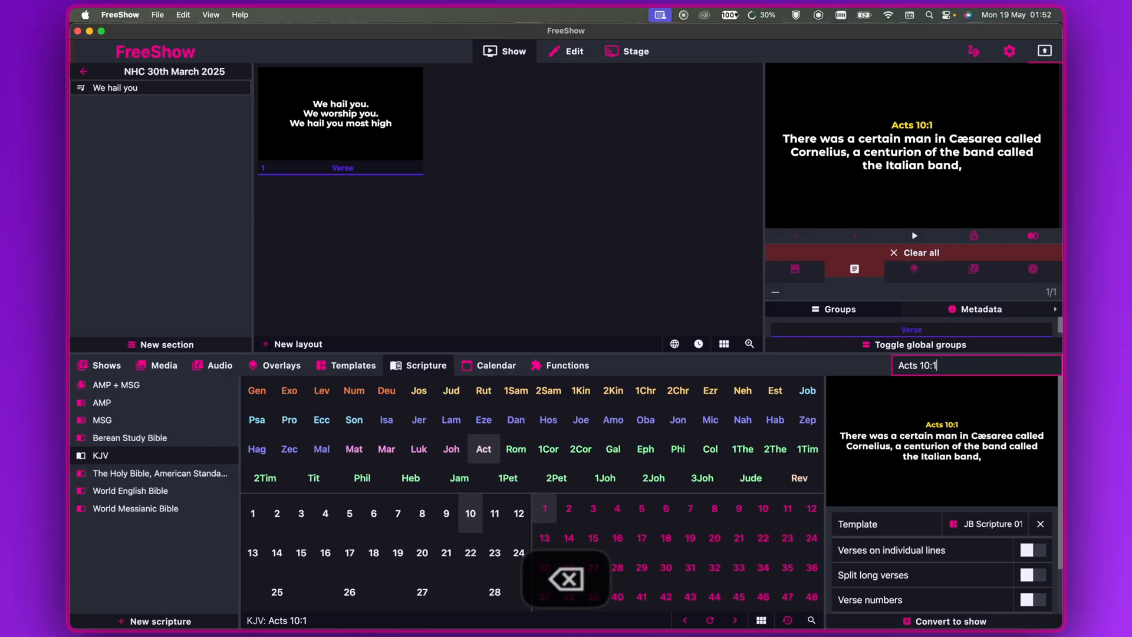
text(2)
key(BackSpace)
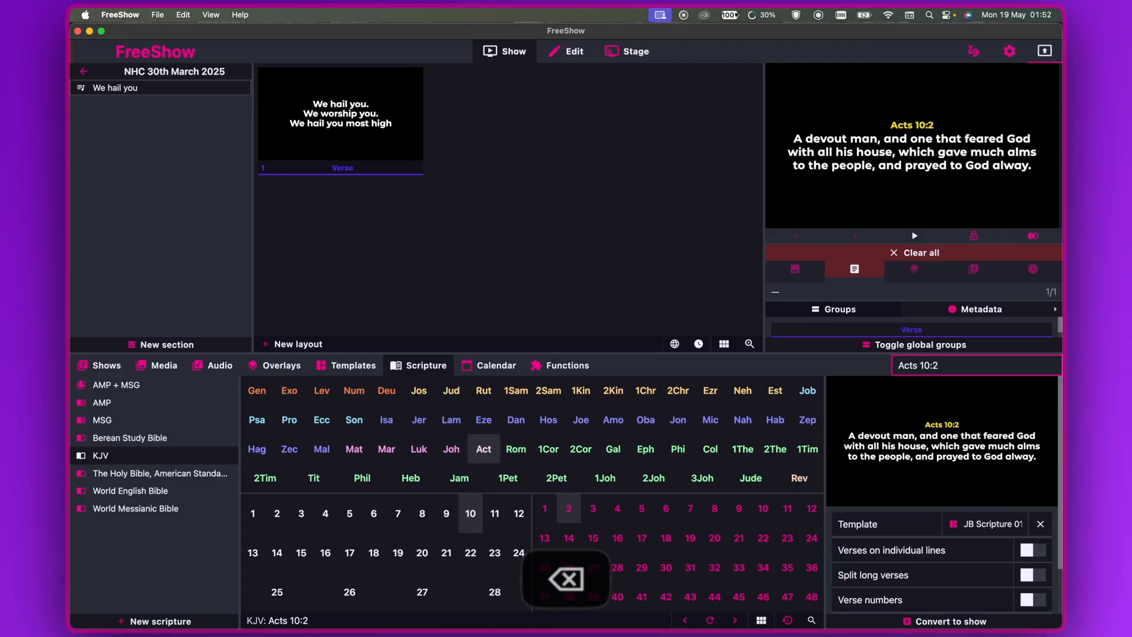
text(3)
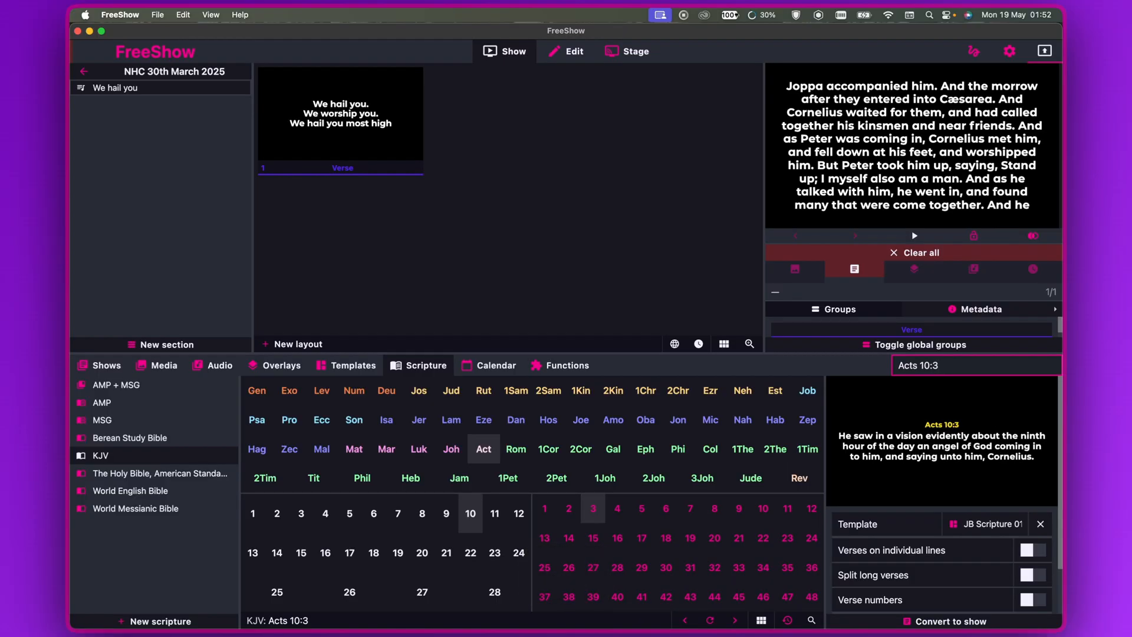
key(BackSpace)
text(4)
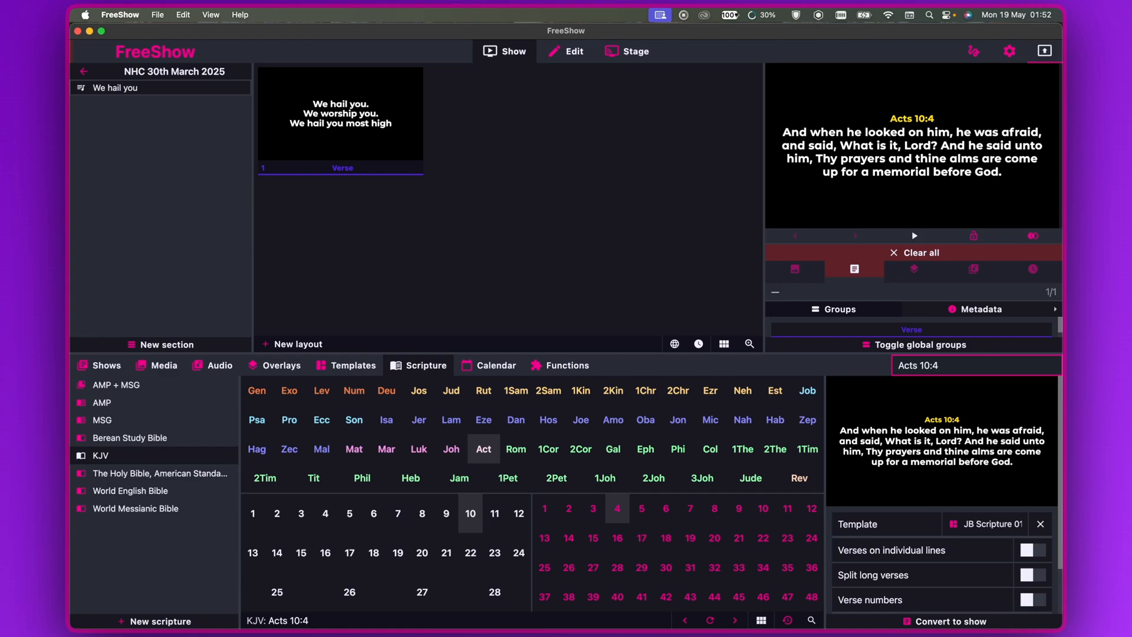
Clear the scripture search and look up Acts chapter 10 again
key(BackSpace)
key(BackSpace)
key(BackSpace)
key(BackSpace)
key(BackSpace)
key(BackSpace)
key(BackSpace)
key(BackSpace)
key(BackSpace)
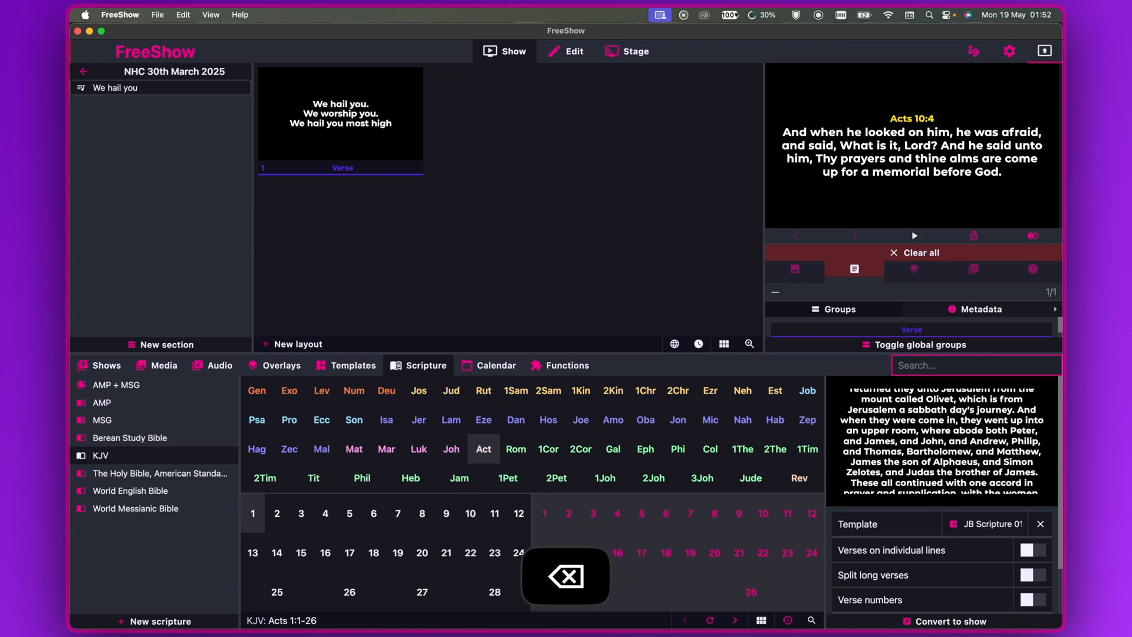
text(Acts 1)
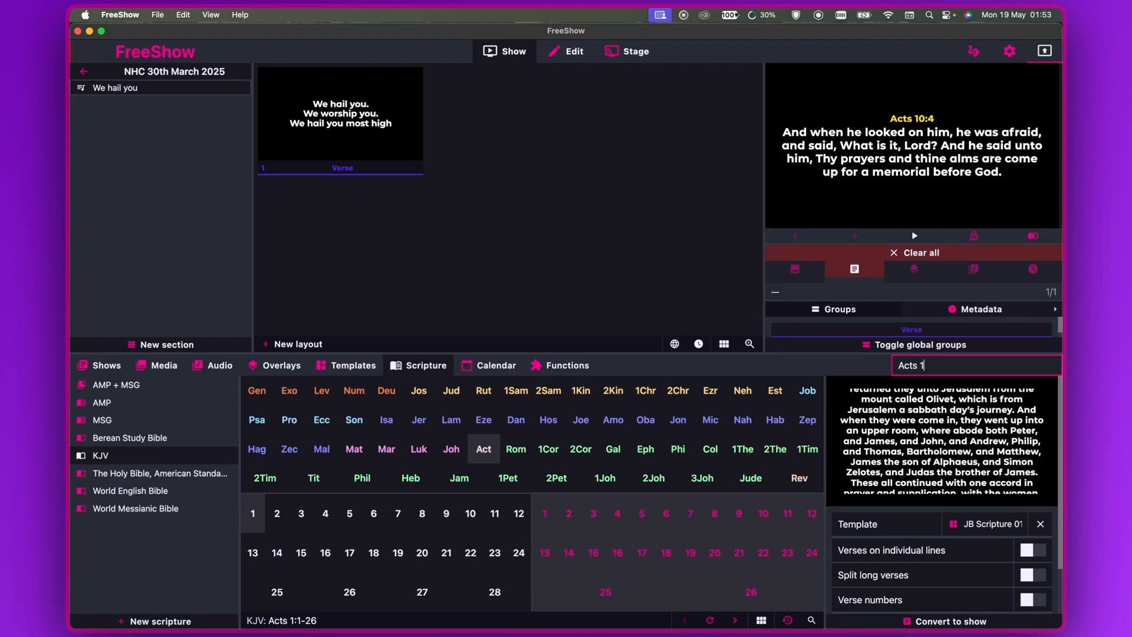
text(0:)
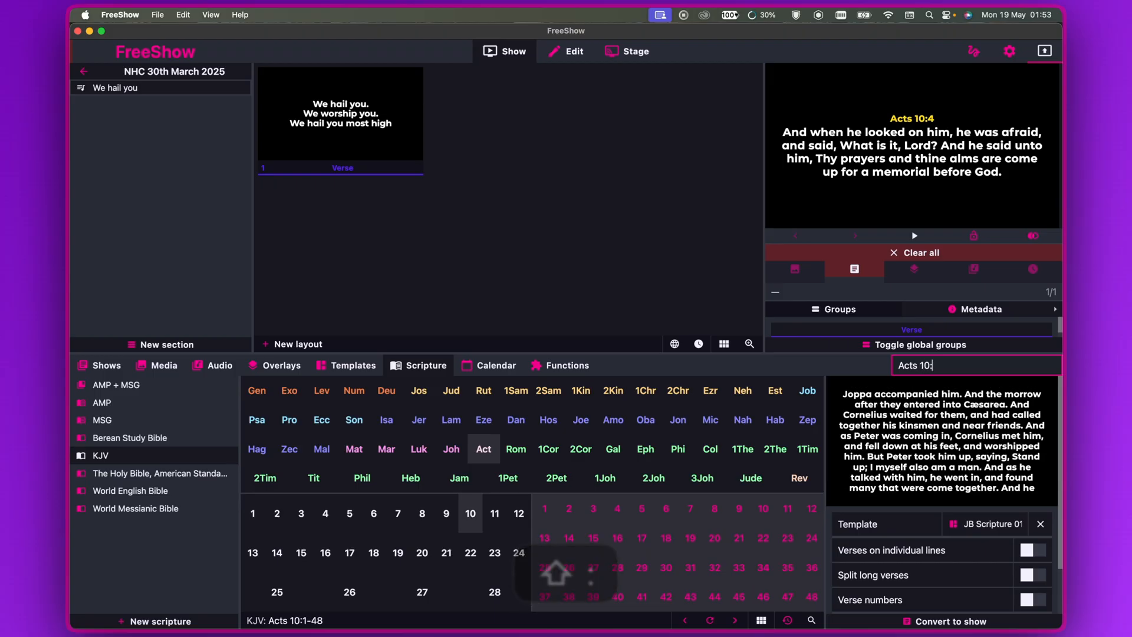
Replace the scripture search with the book of Romans
key(BackSpace)
key(BackSpace)
key(BackSpace)
key(BackSpace)
key(BackSpace)
key(BackSpace)
key(BackSpace)
key(BackSpace)
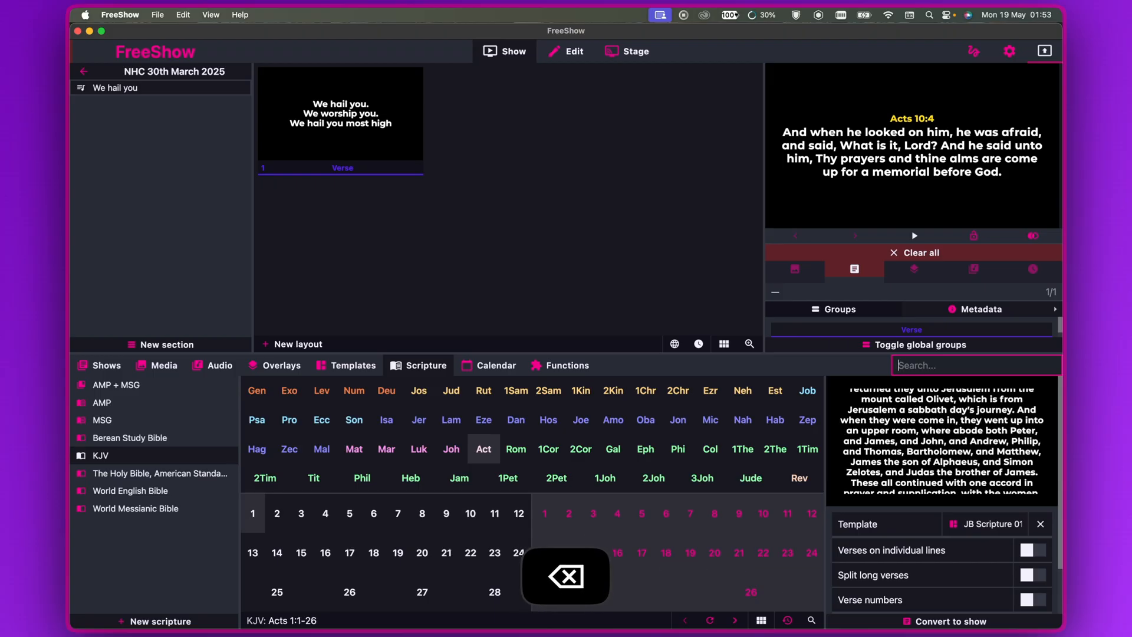
text(Romans)
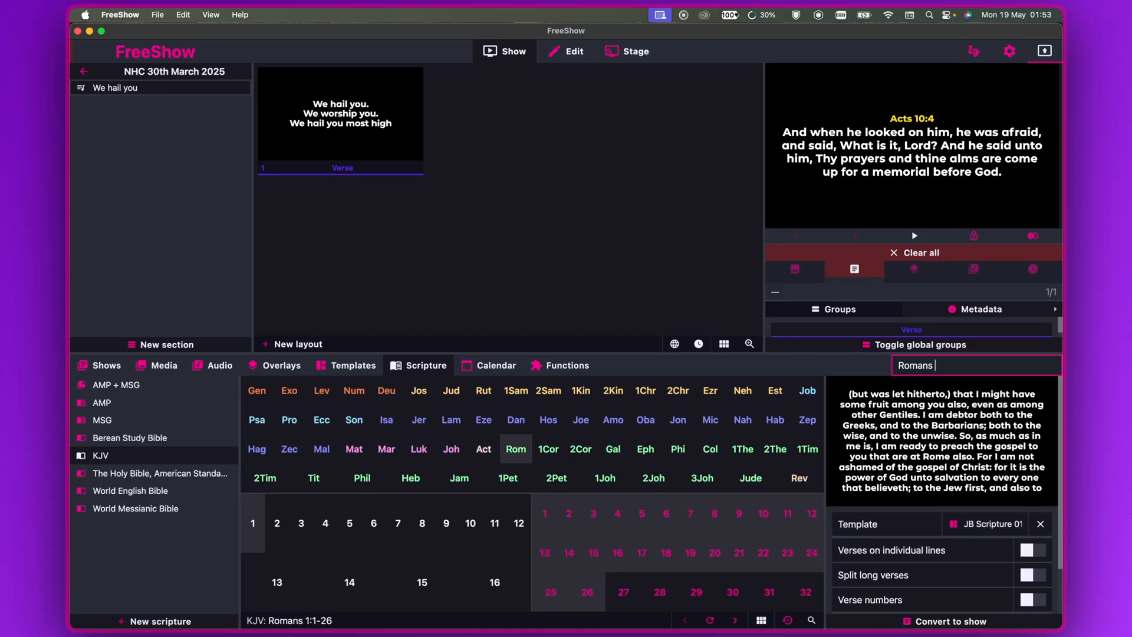
Replace the scripture search with the book of Jude
key(BackSpace)
key(BackSpace)
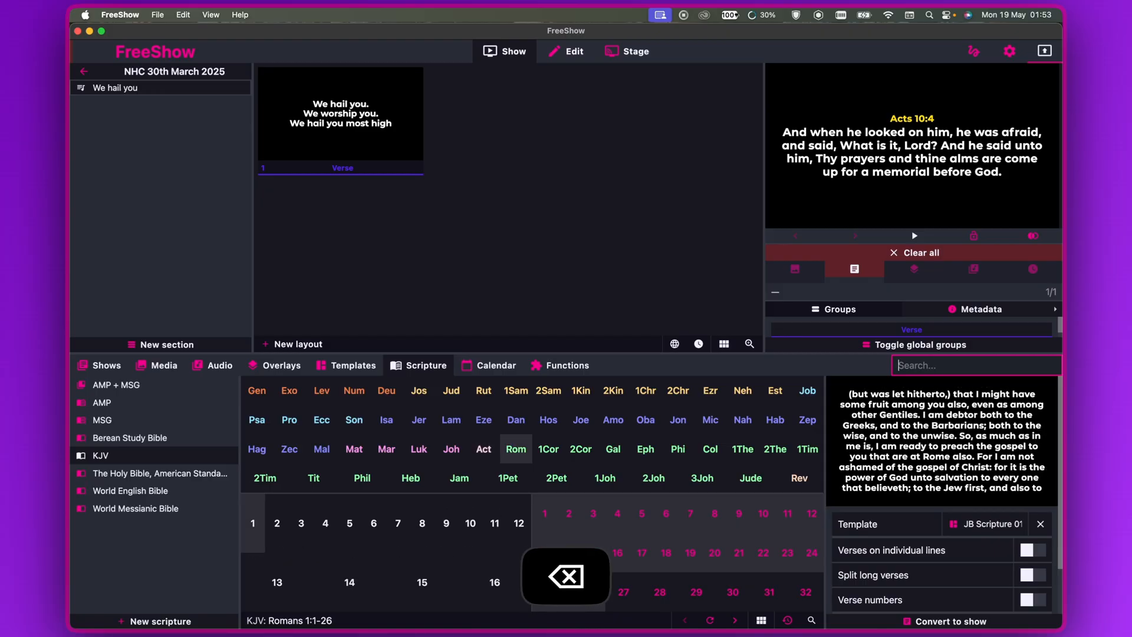
text(Jud)
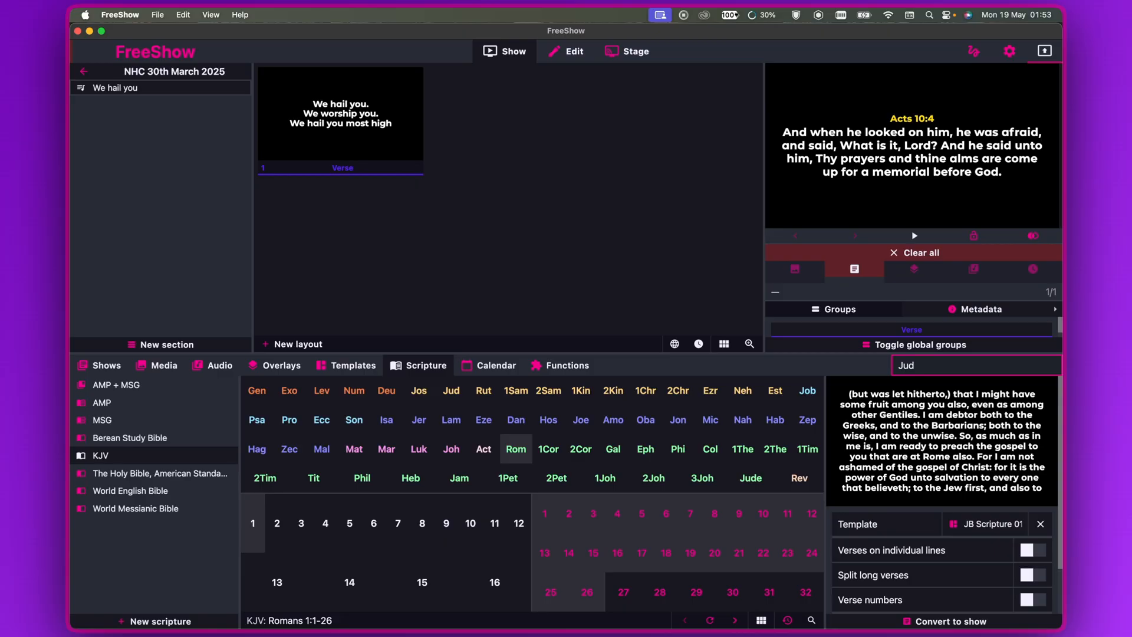
text(e)
Replace the scripture search with the book of Genesis
key(BackSpace)
key(BackSpace)
key(BackSpace)
key(BackSpace)
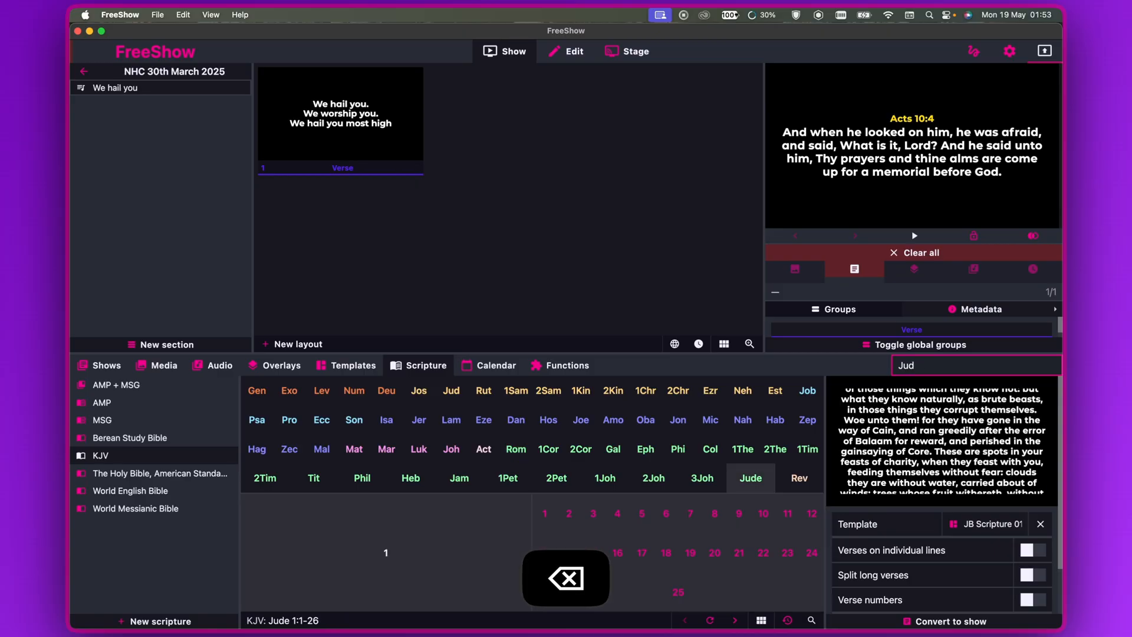
text(g)
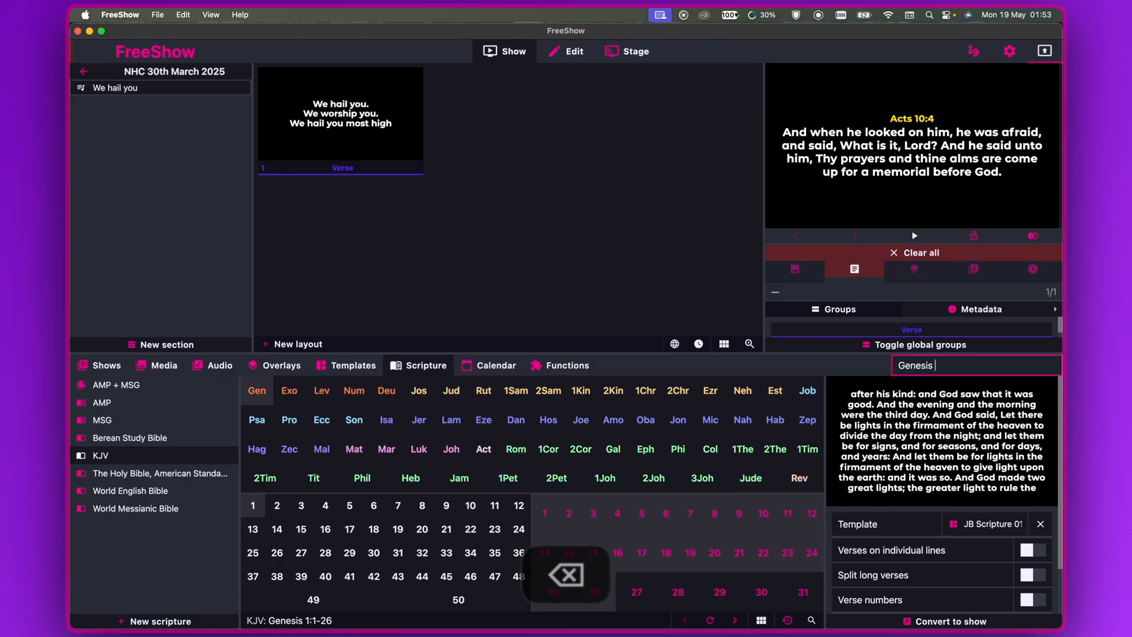
Replace the scripture search with the reference Deuteronomy 10:2
key(BackSpace)
key(BackSpace)
key(BackSpace)
key(BackSpace)
key(BackSpace)
key(BackSpace)
key(BackSpace)
key(BackSpace)
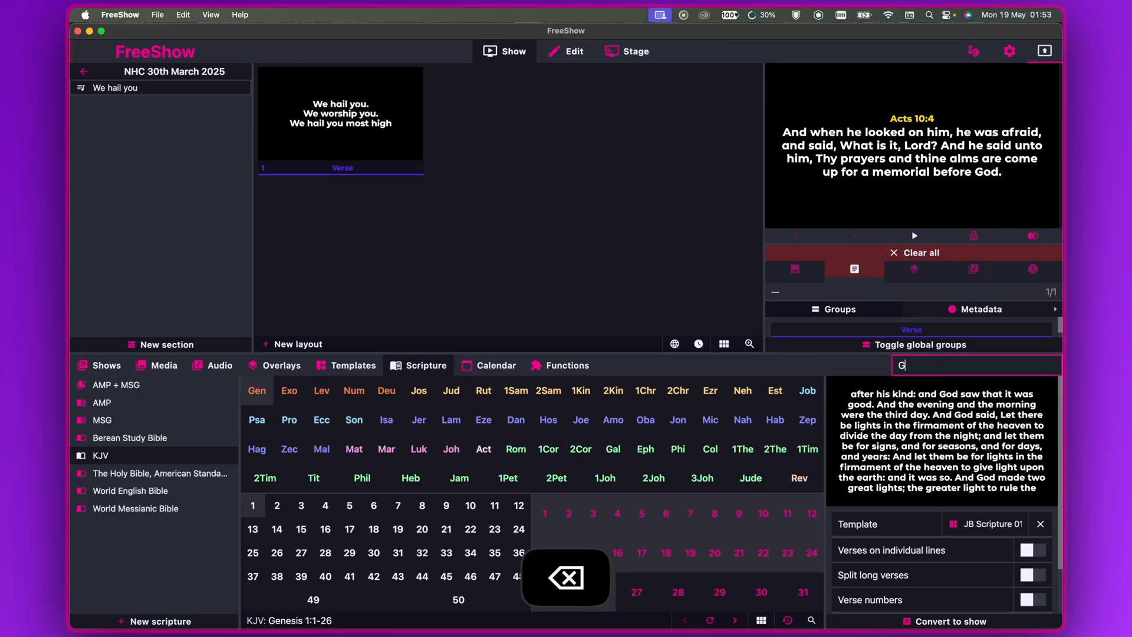
text(deu)
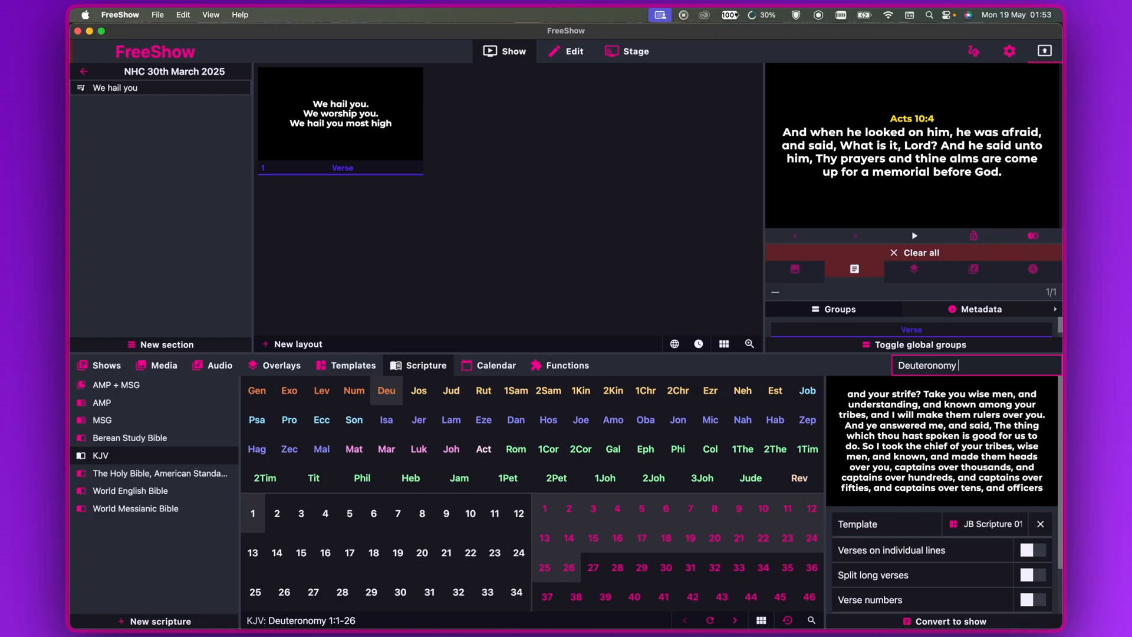
text( 11)
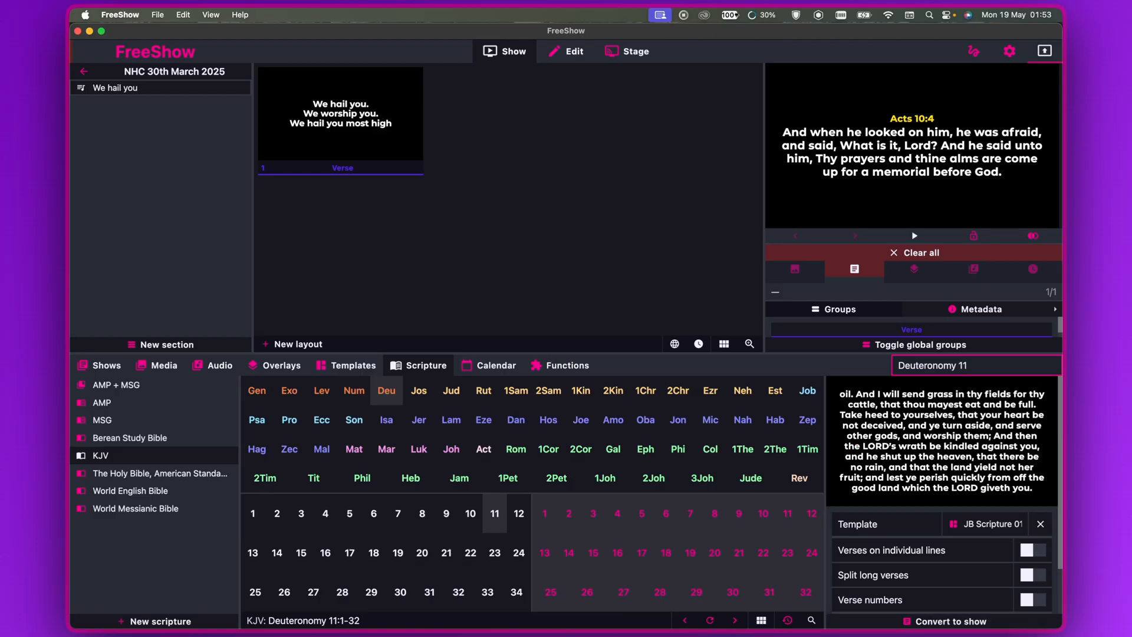
key(BackSpace)
text(0:)
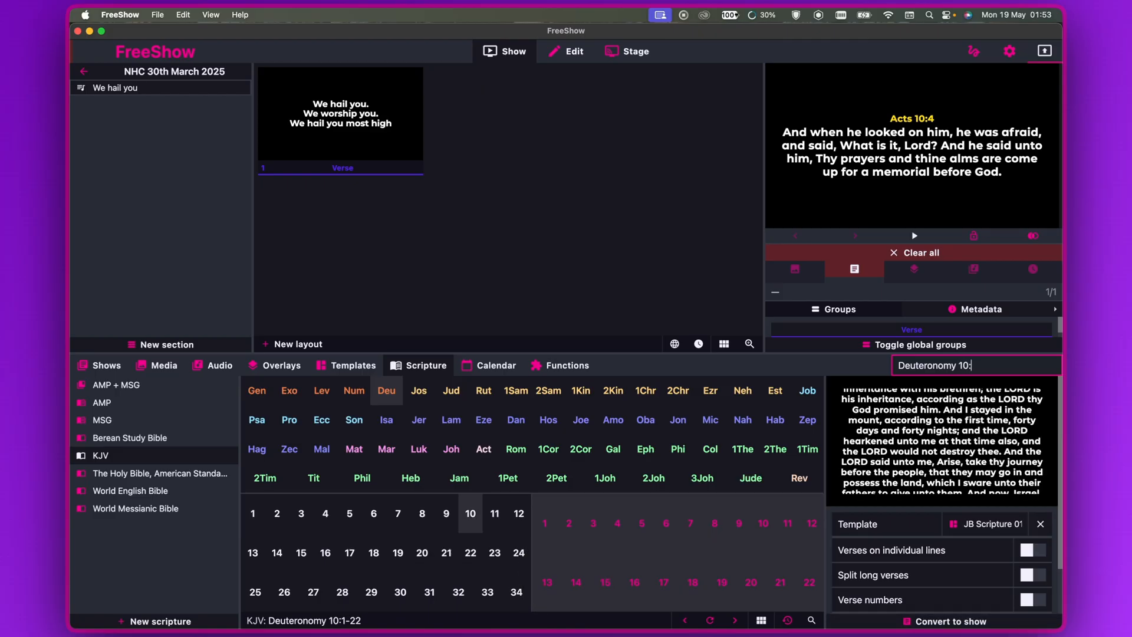
text(2)
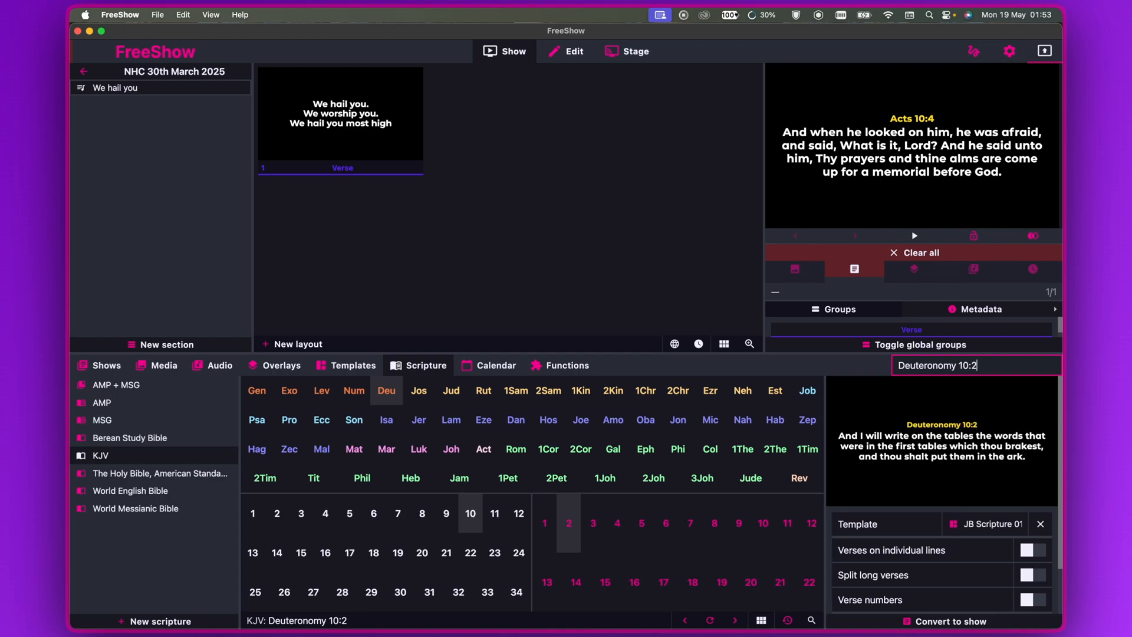
Replace the Deuteronomy reference with Acts 10:3 in the scripture search and present that verse
key(BackSpace)
key(BackSpace)
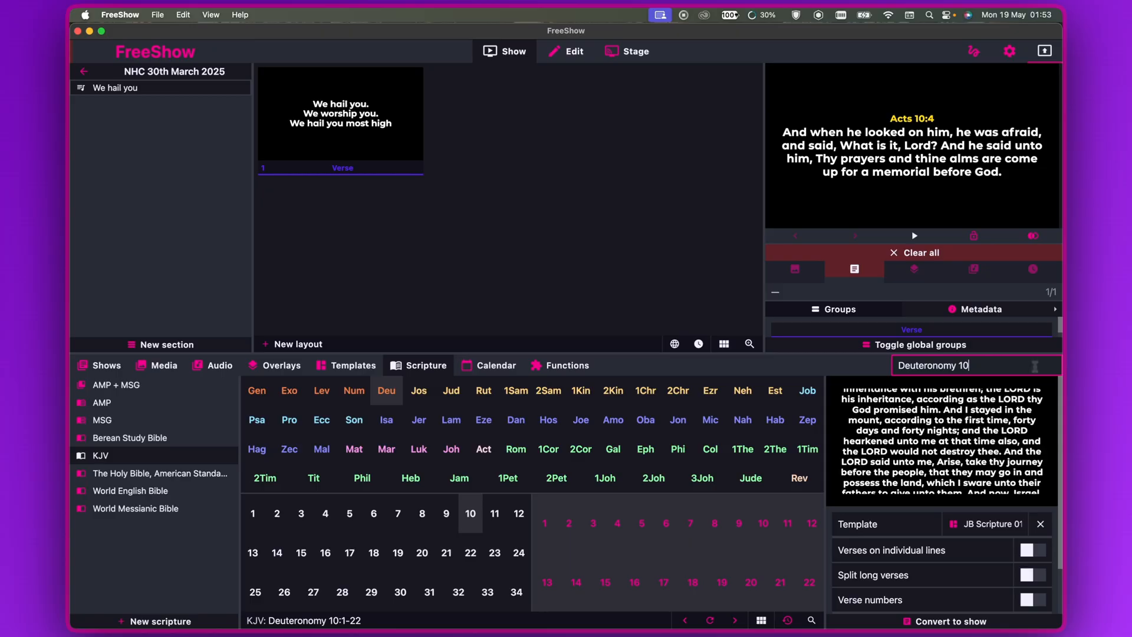
scroll(991, 573, down, 1)
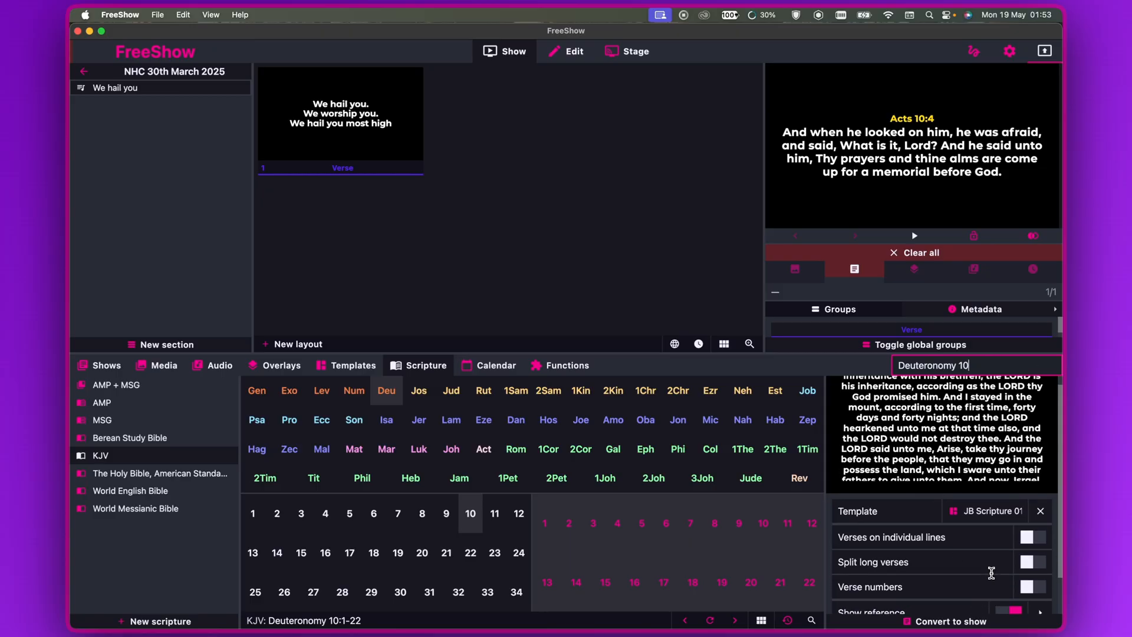
scroll(992, 573, down, 3)
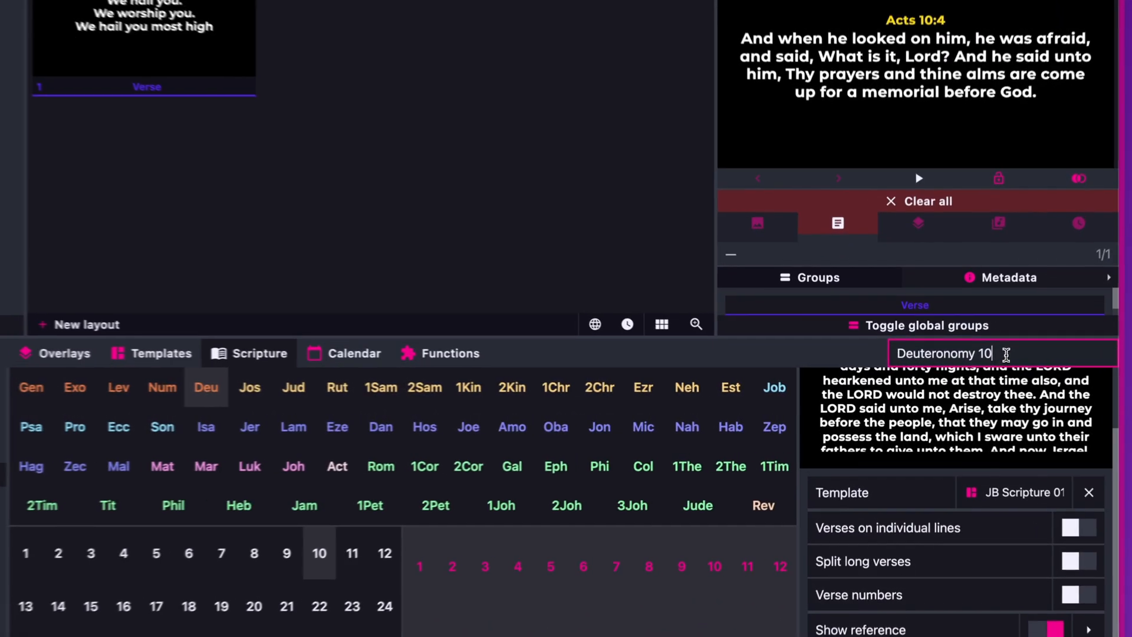
text(Acts )
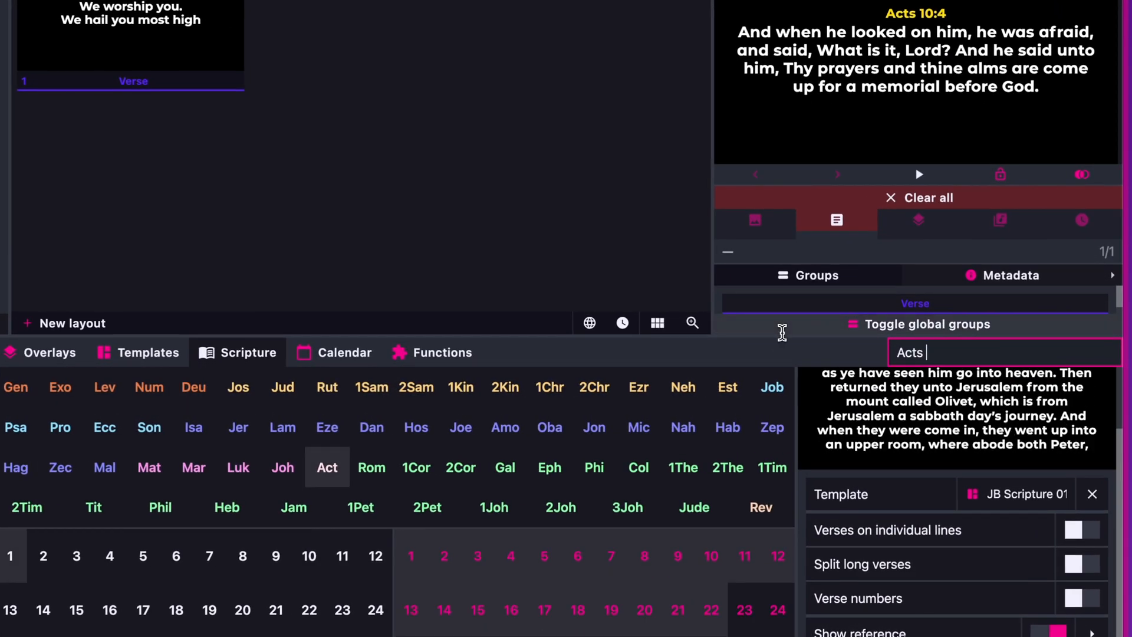
text(10:3)
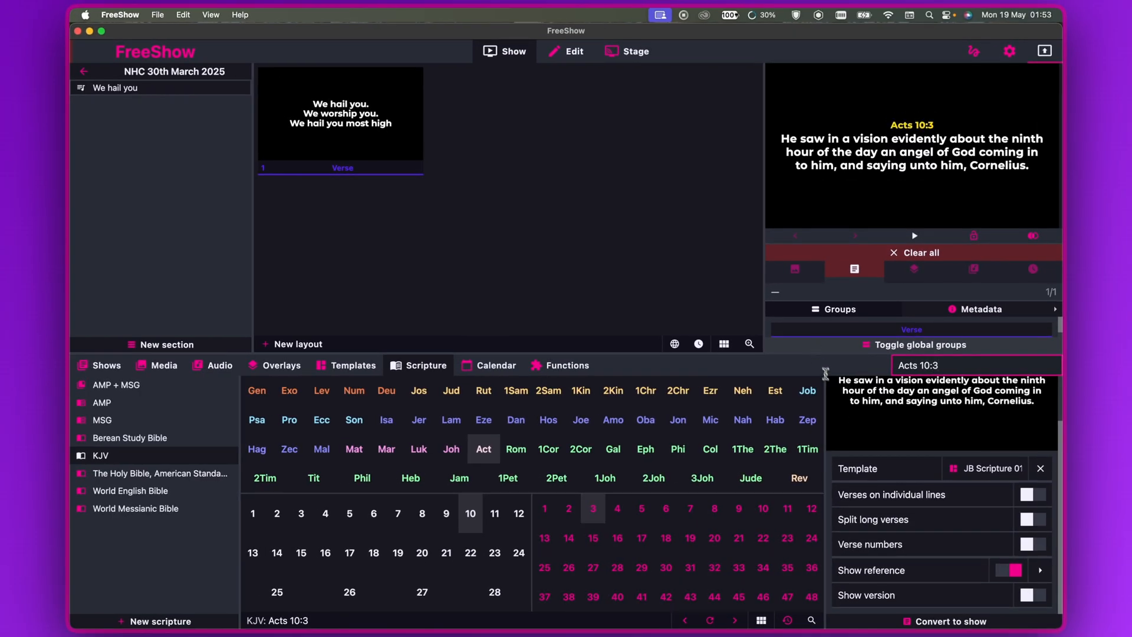
Change the verse number in the search reference to present Acts 10:2 and Acts 10:4
key(BackSpace)
text(2)
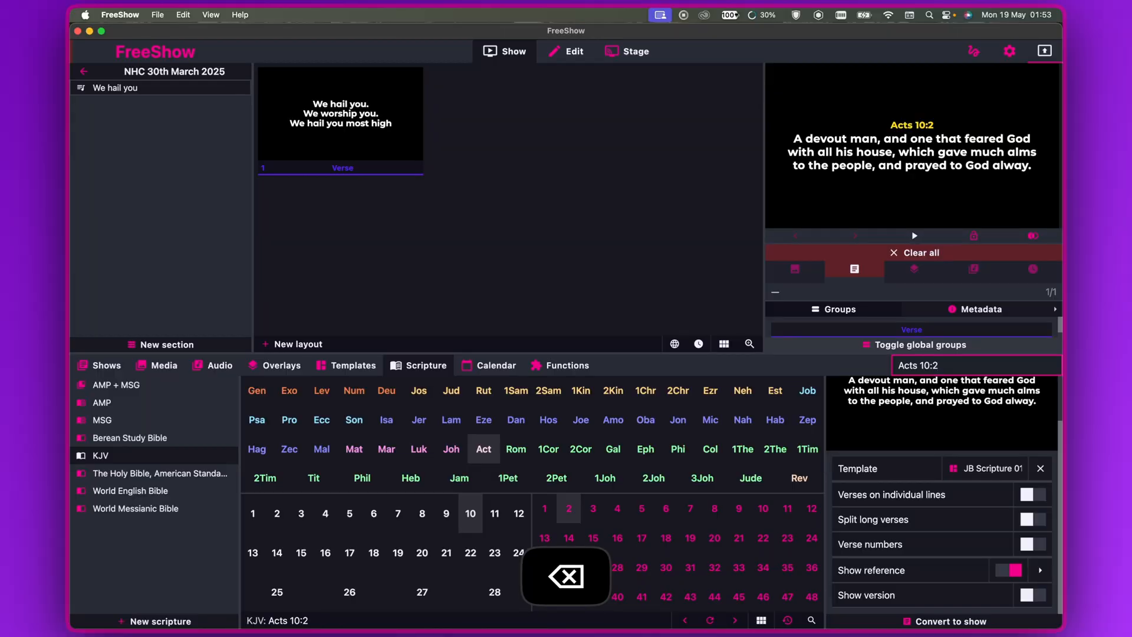
key(BackSpace)
text(4)
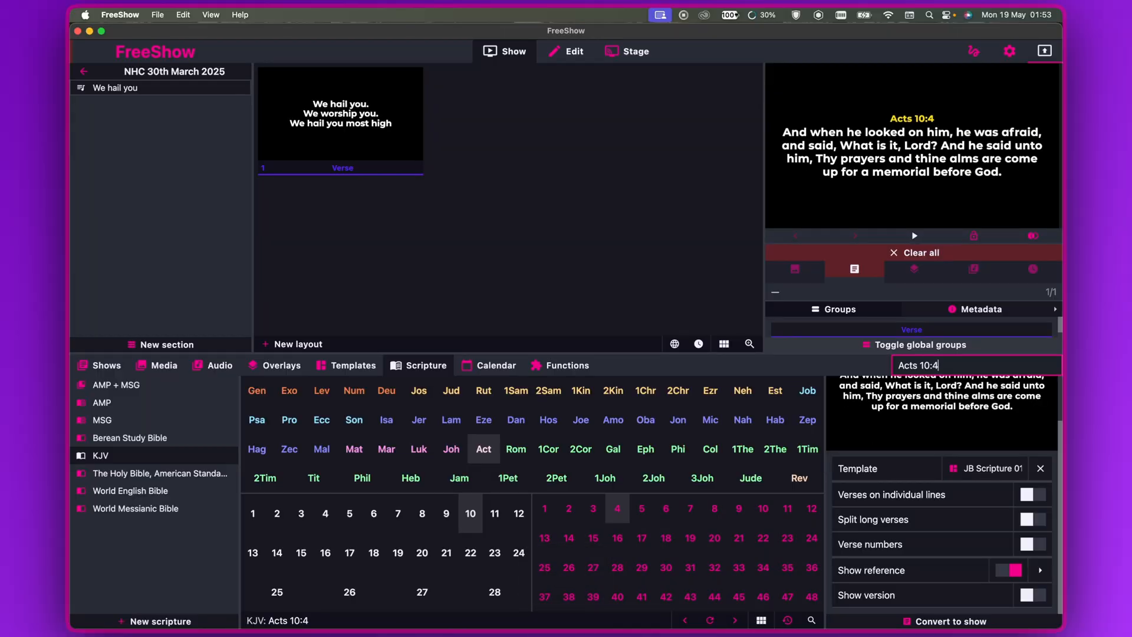
Return to the Show view and enter the chapter reference Acts 10: in the scripture search
key(BackSpace)
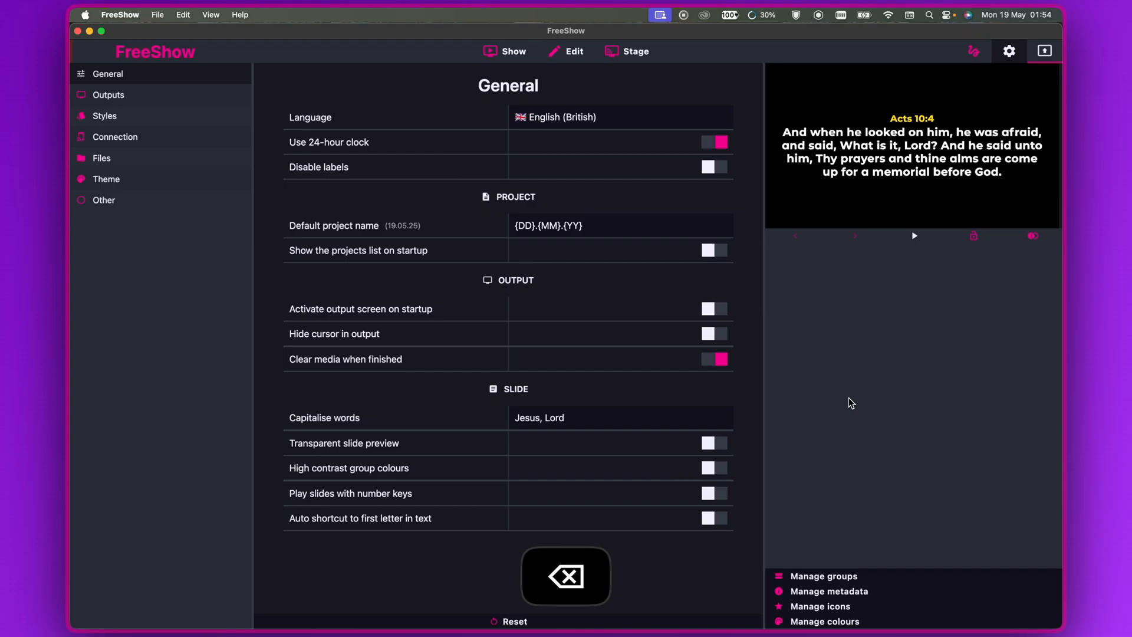
click(510, 52)
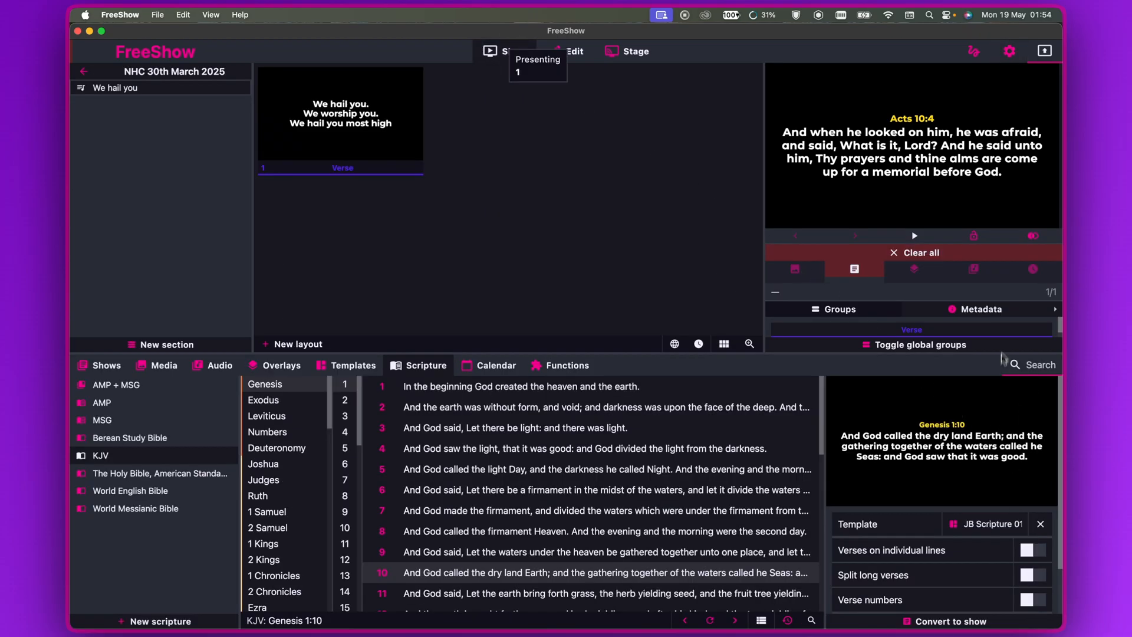
key(shift+a)
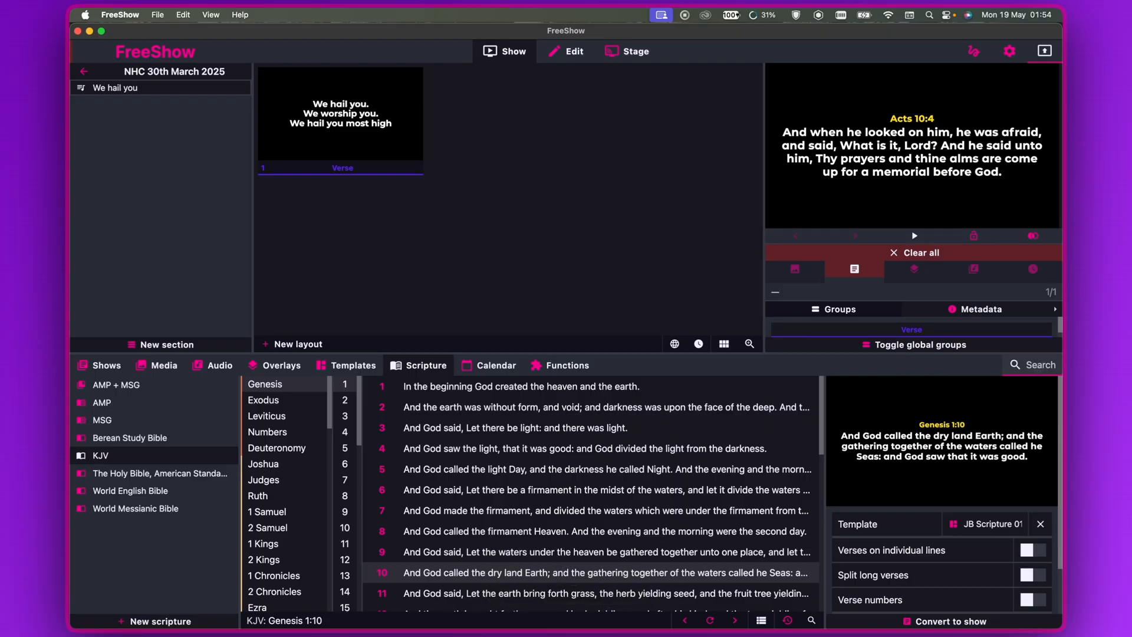
click(1032, 360)
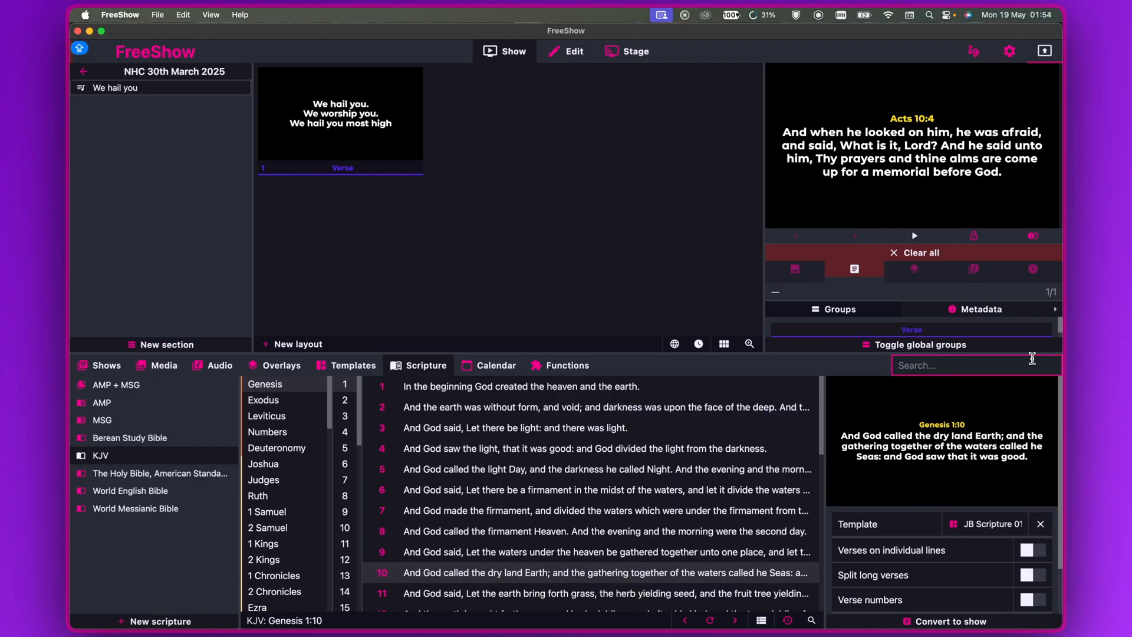
text(Acts)
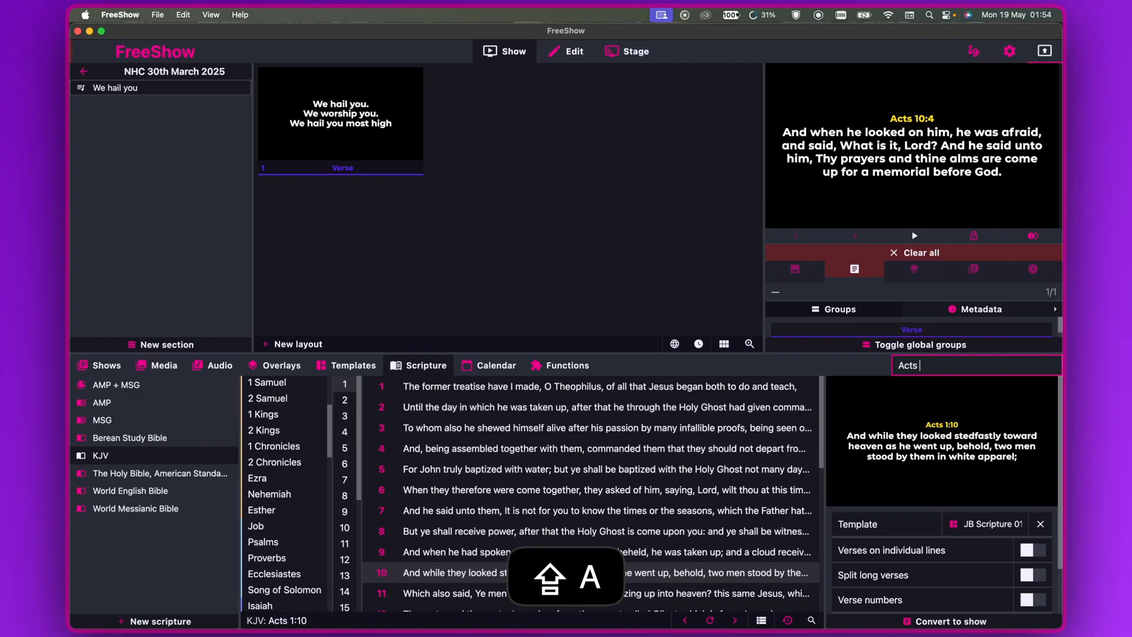
text( 10:)
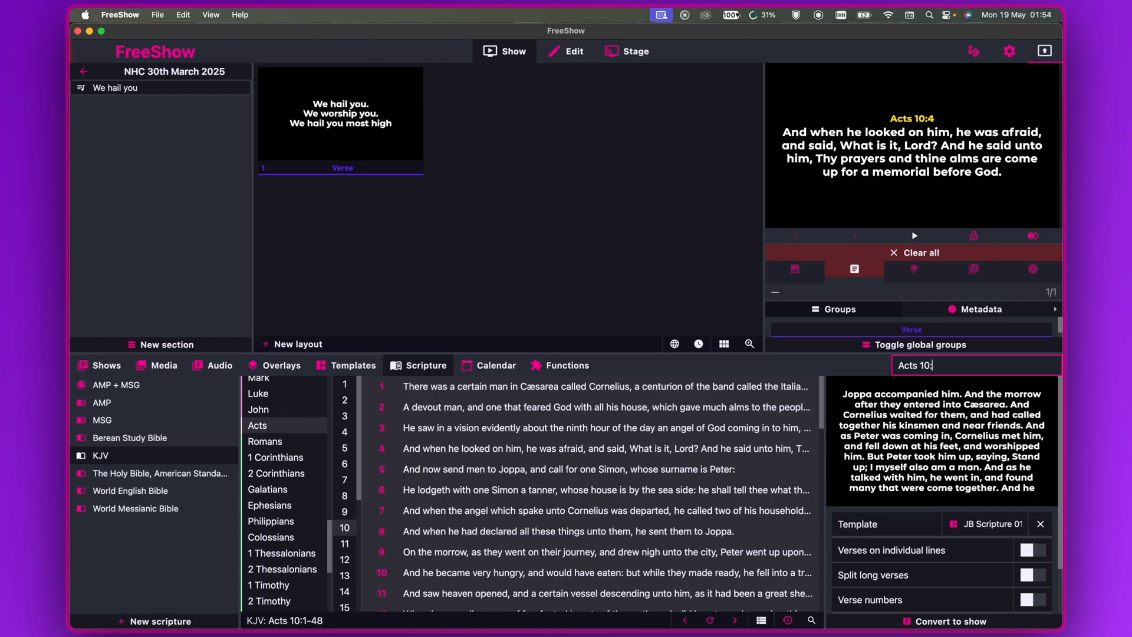
Change the verse number in the Acts 10 search reference to 5, 6, 4 and 3 in turn
key(BackSpace)
text(5)
key(BackSpace)
text(6)
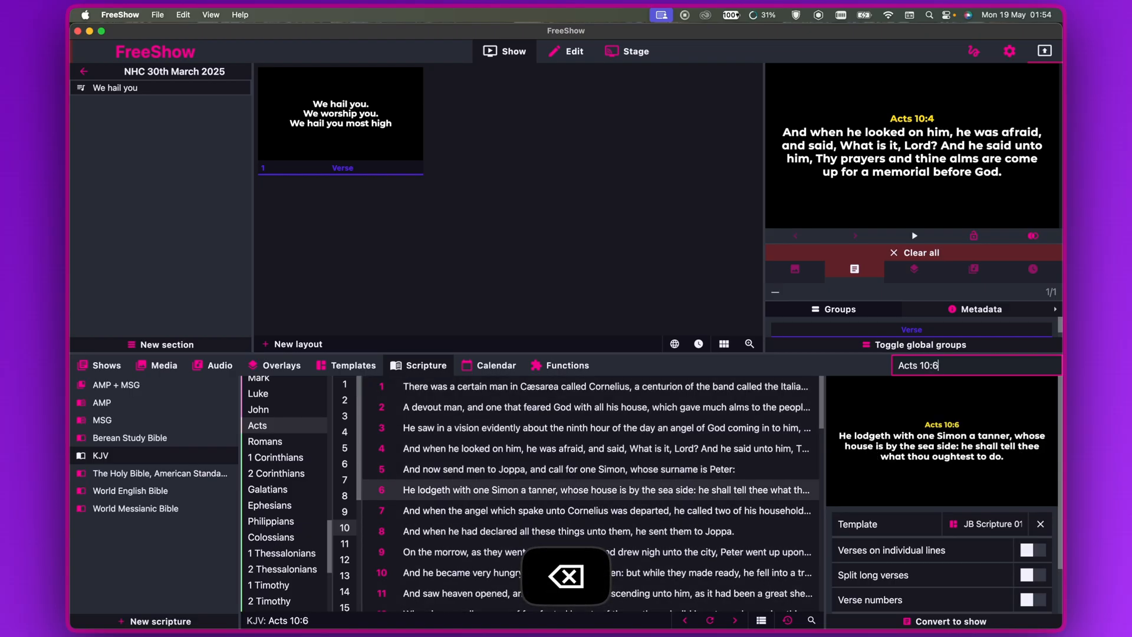
key(BackSpace)
text(4)
key(BackSpace)
text(3)
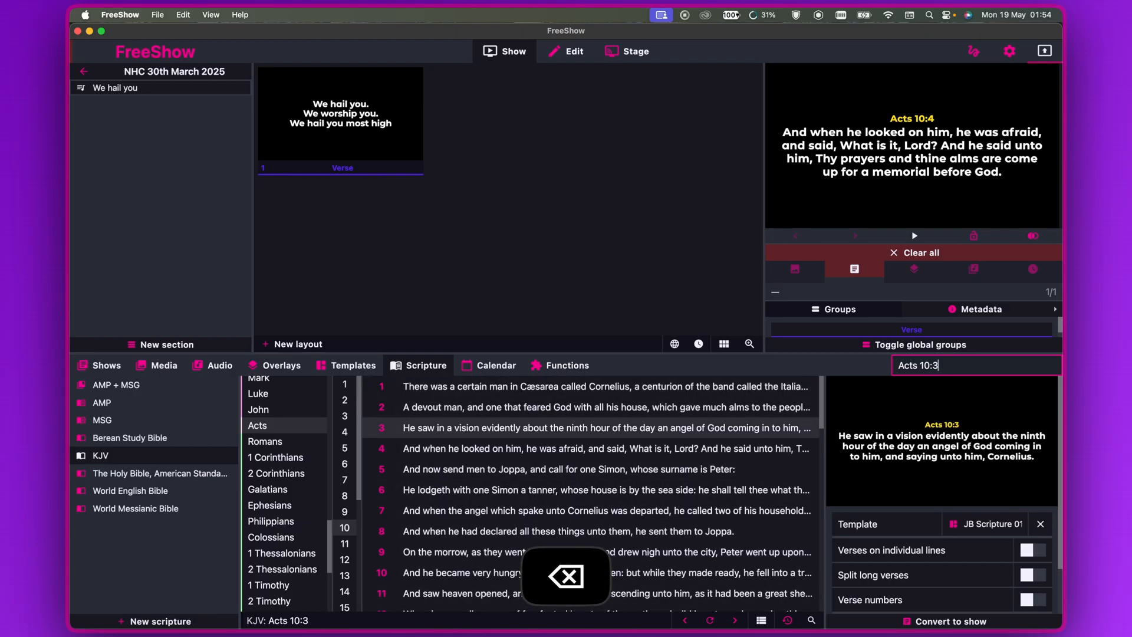
Replace the scripture search with Revelation 22 and present verse 7
key(BackSpace)
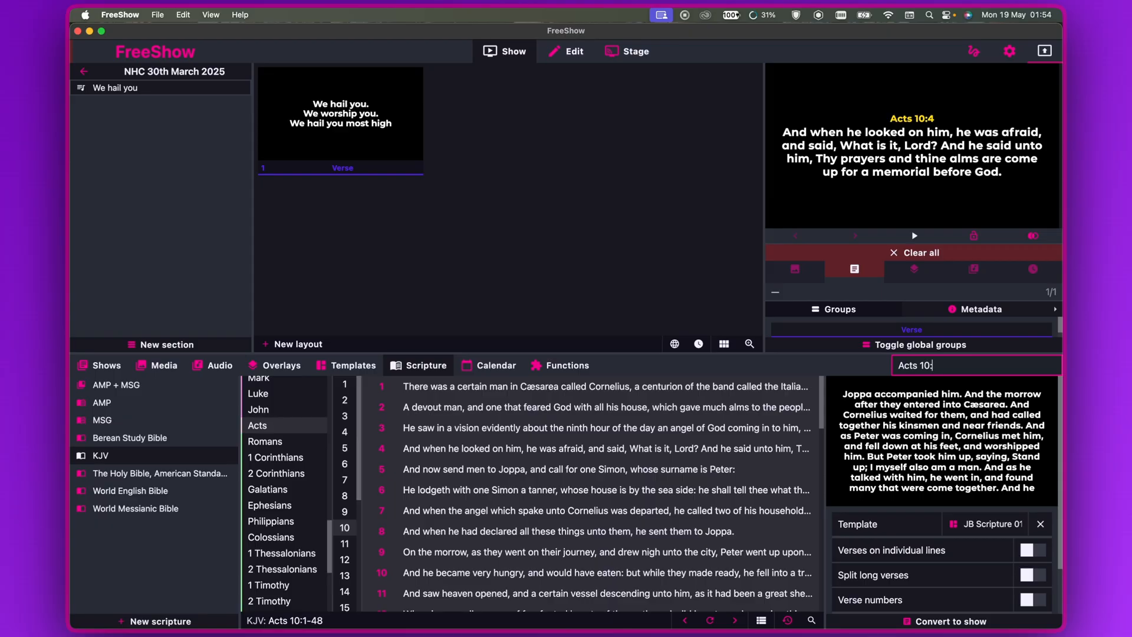
key(BackSpace)
key(BackSpace)
key(BackSpace)
key(BackSpace)
key(BackSpace)
key(BackSpace)
key(BackSpace)
key(BackSpace)
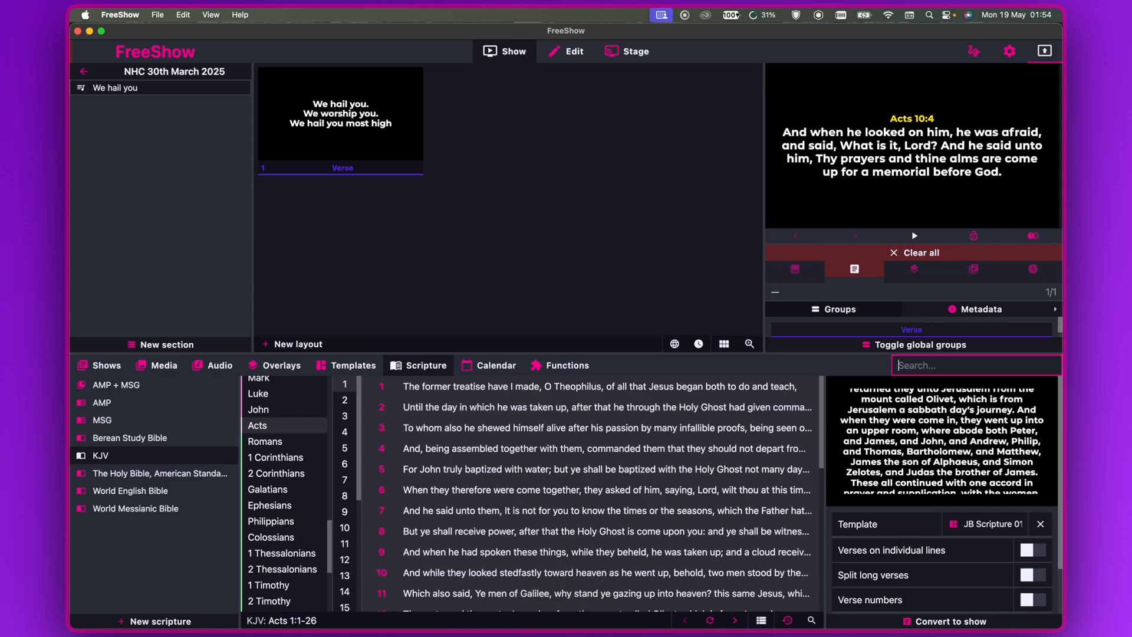
text(Revelation 22)
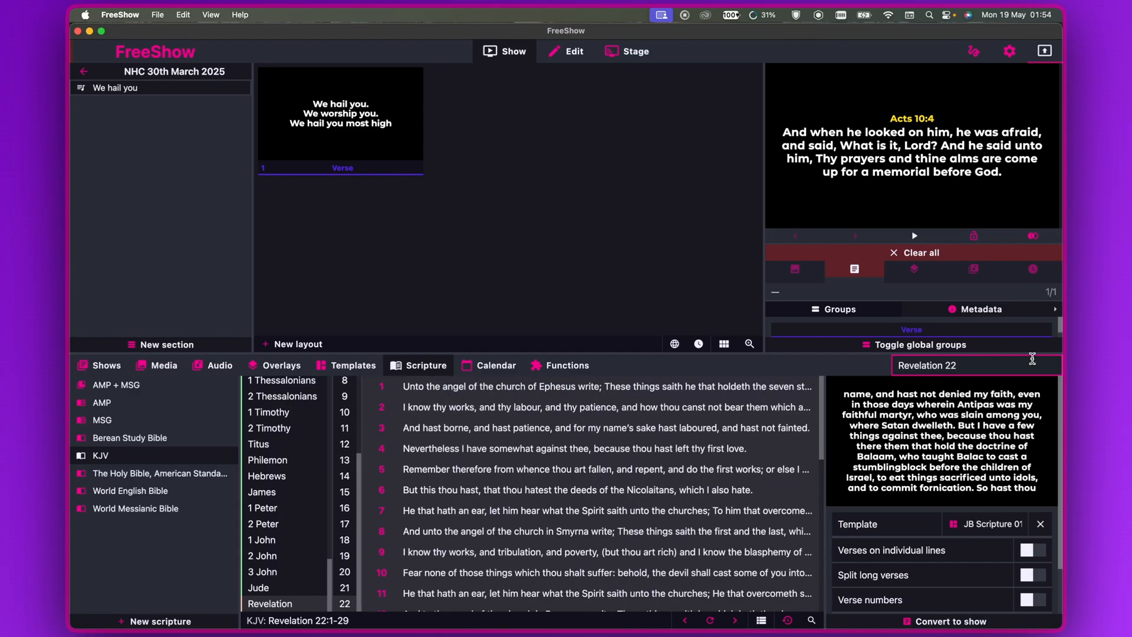
double_click(693, 512)
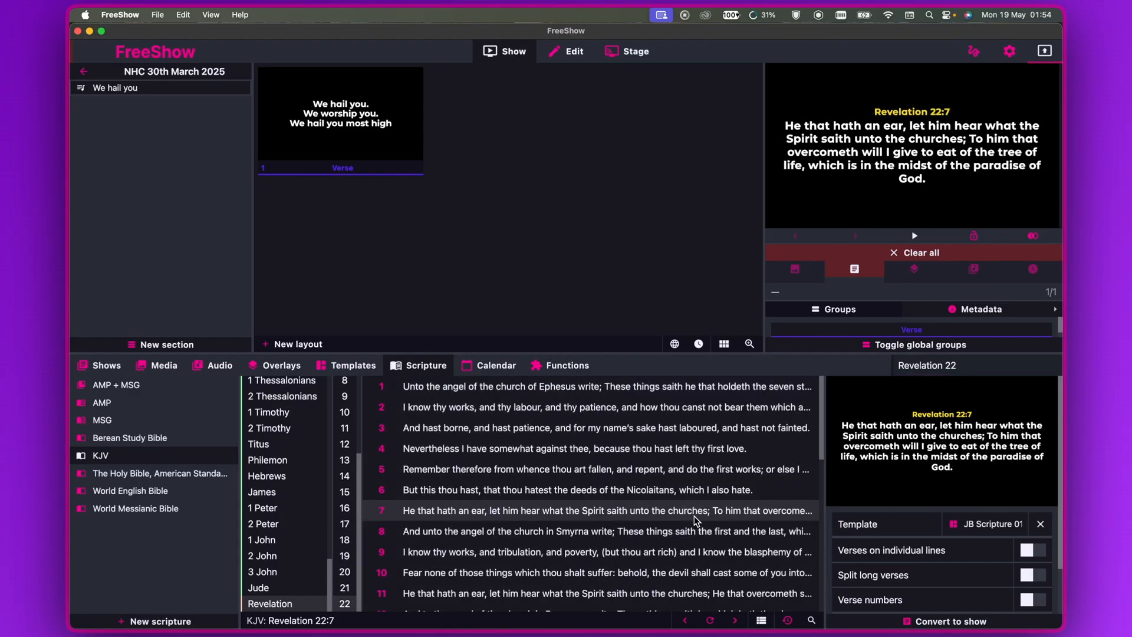
Present Revelation 22:6 and 22:5, and step forward through the following verses up to Revelation 22:15
click(686, 492)
click(671, 476)
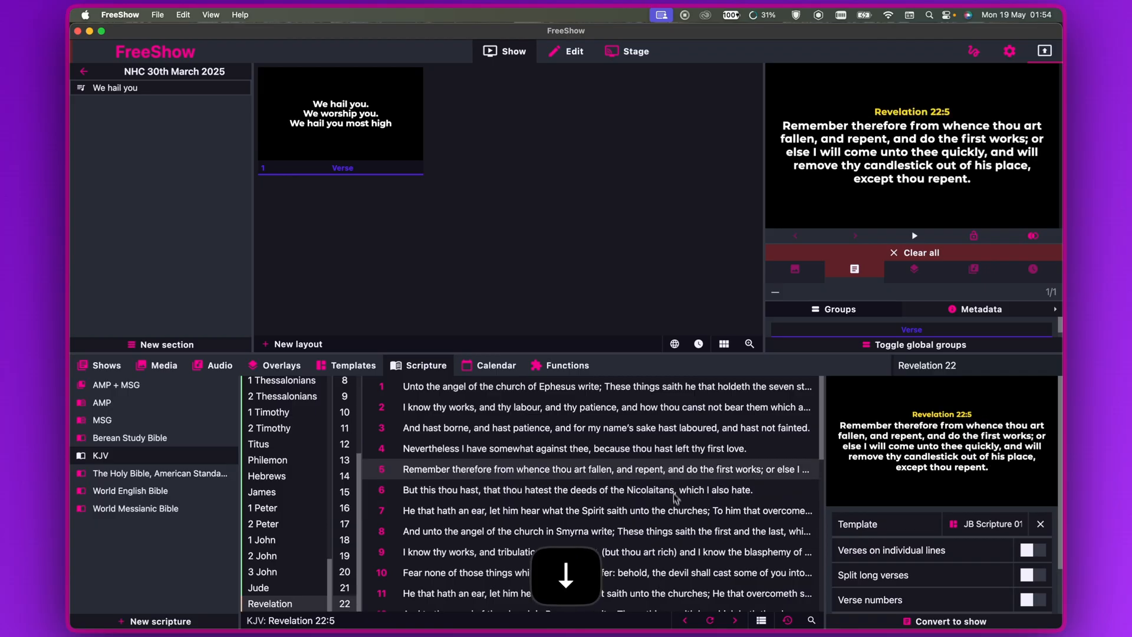
key(Down)
key(Down)
key(Down)
key(Down)
key(Down)
key(Down)
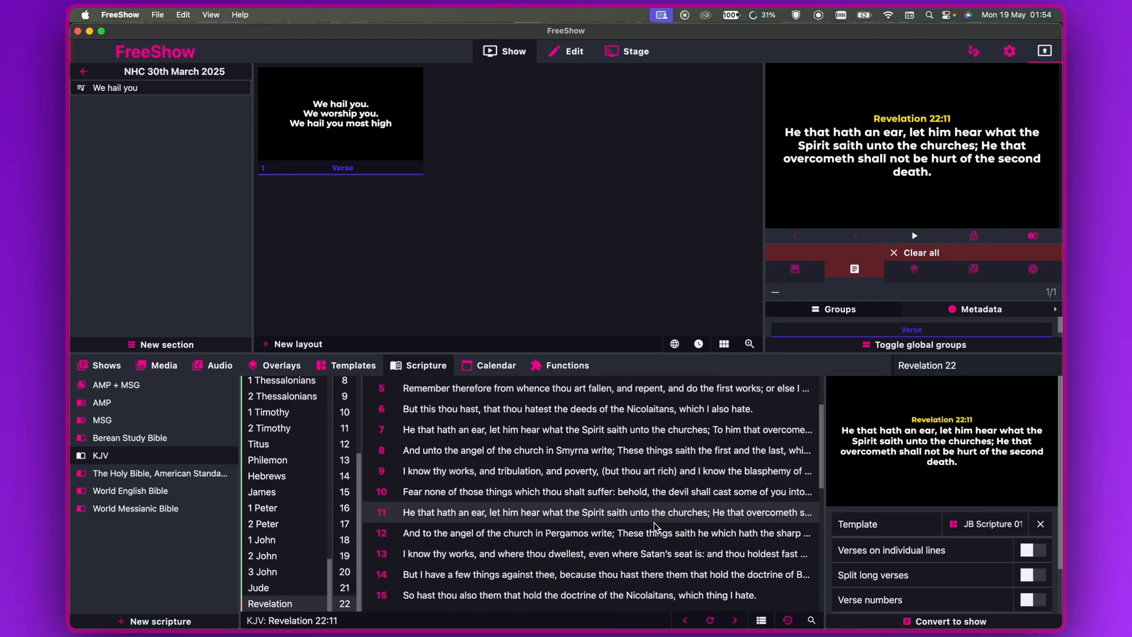
key(Down)
key(Down)
key(Down)
key(Down)
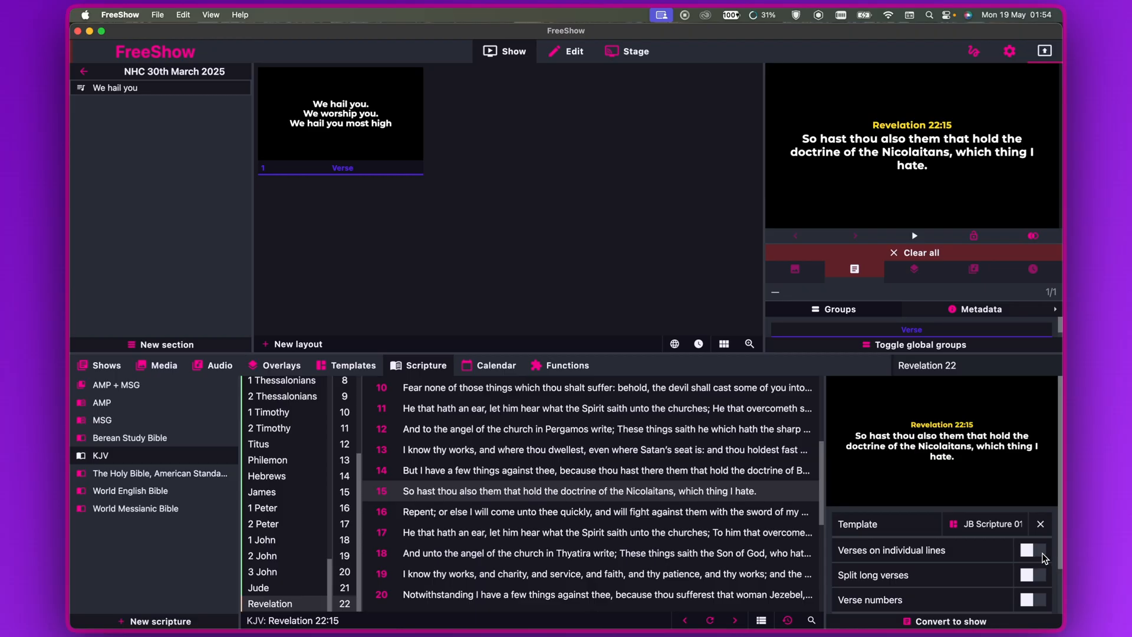
Select Revelation 22:14-15 together and turn on verses on individual lines
shift+click(596, 473)
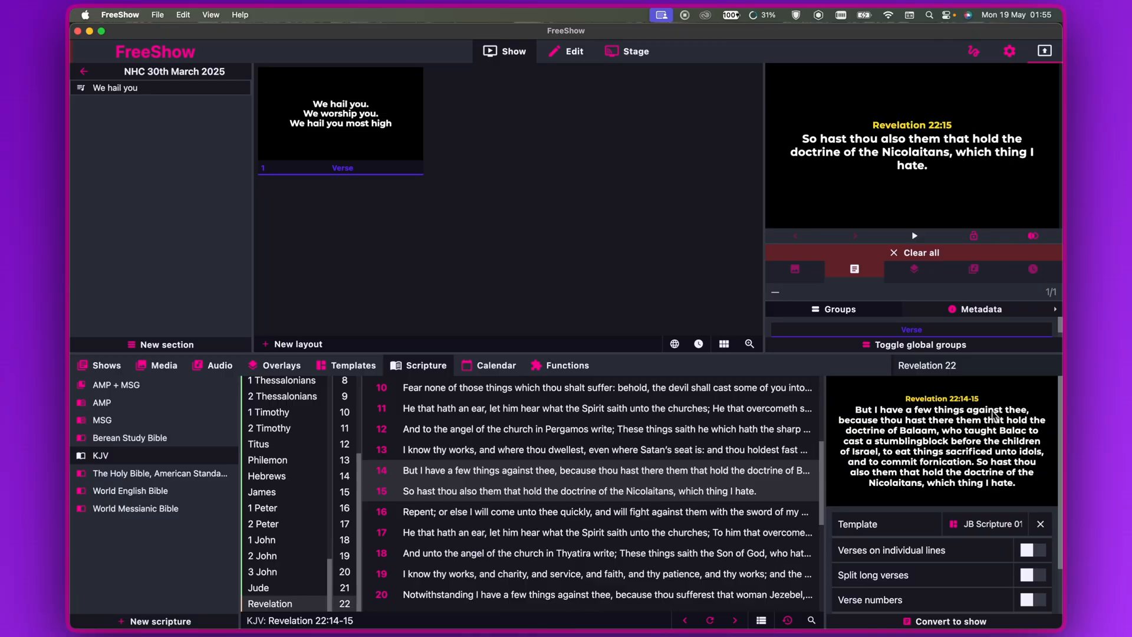
click(1037, 555)
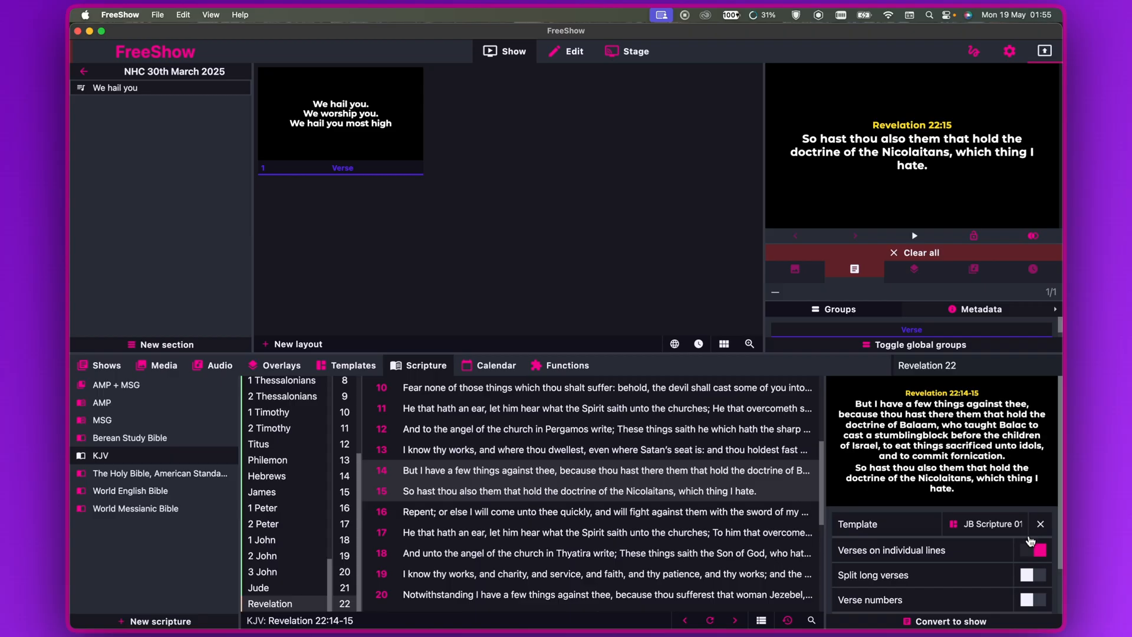
Turn on splitting of long verses and present the verse parts Revelation 22:9a, 9b and 11b
click(1039, 580)
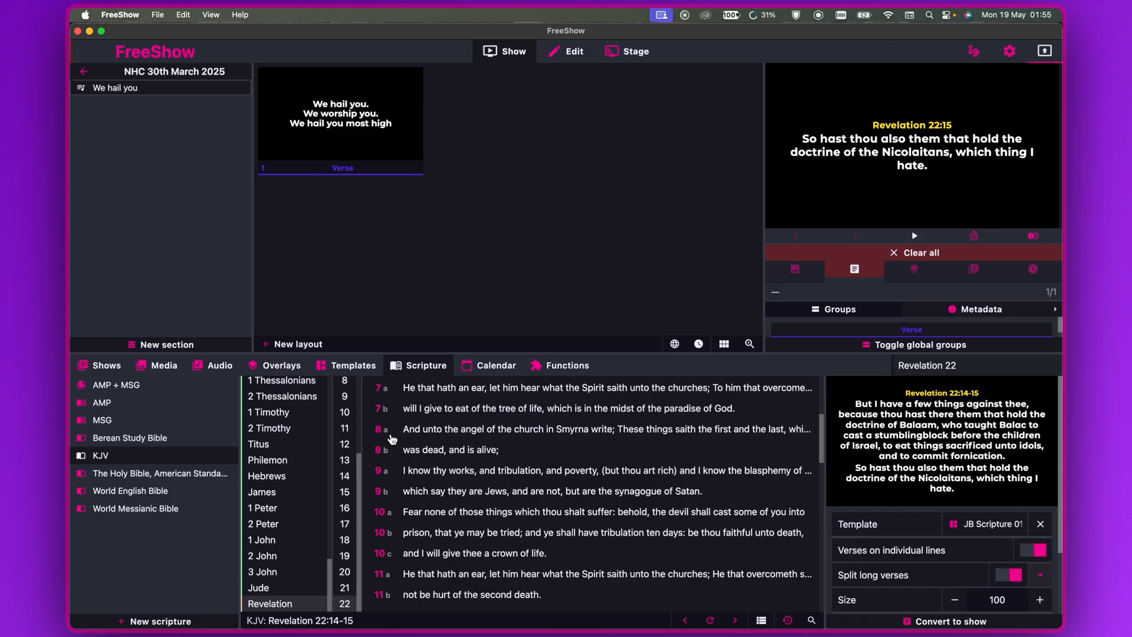
double_click(401, 478)
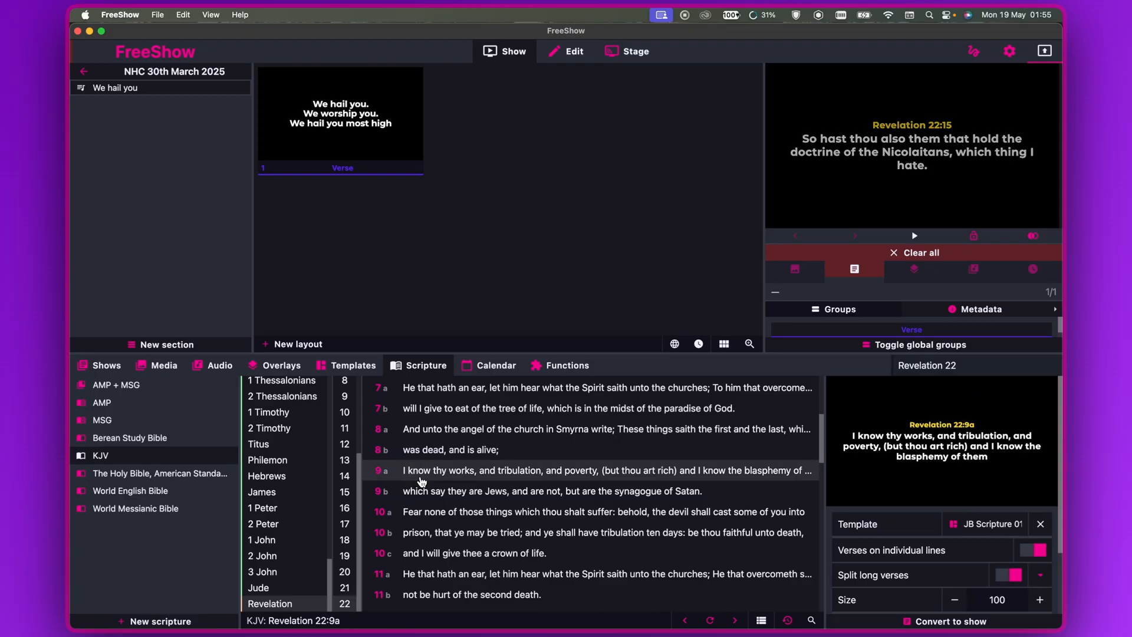
double_click(434, 494)
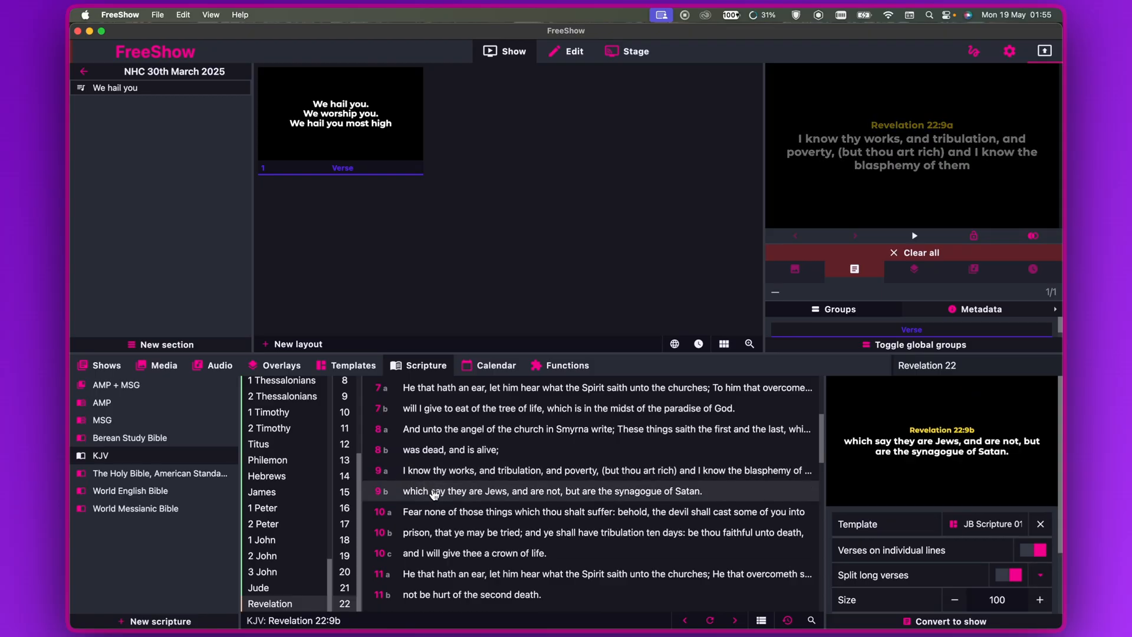
scroll(434, 494, down, 3)
double_click(466, 487)
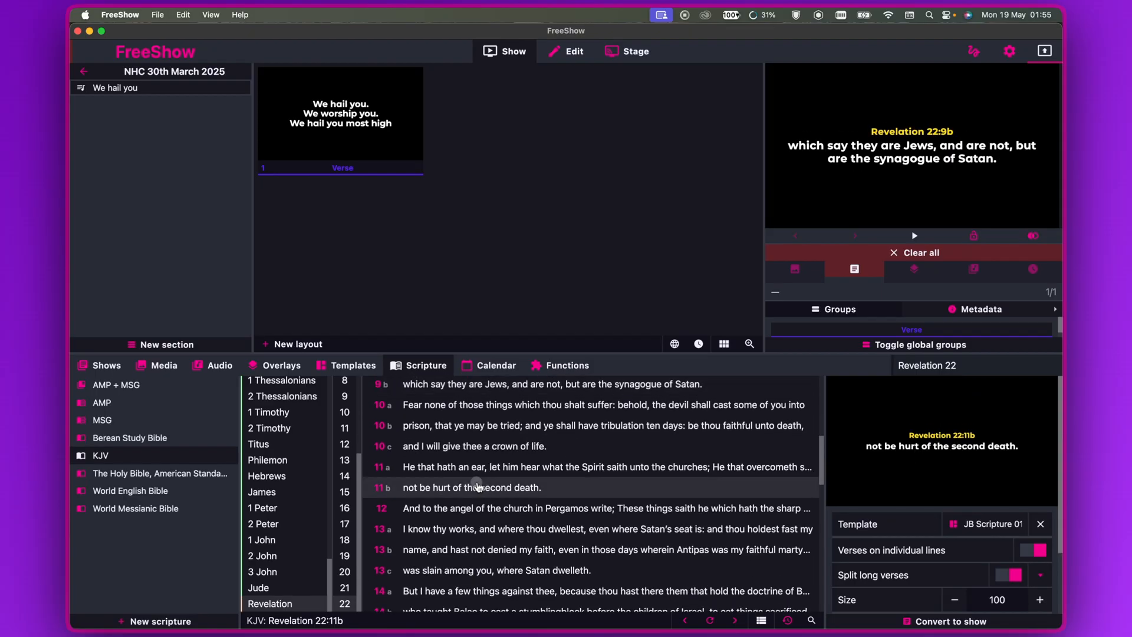
Turn off both the splitting of long verses and verses on individual lines
click(995, 575)
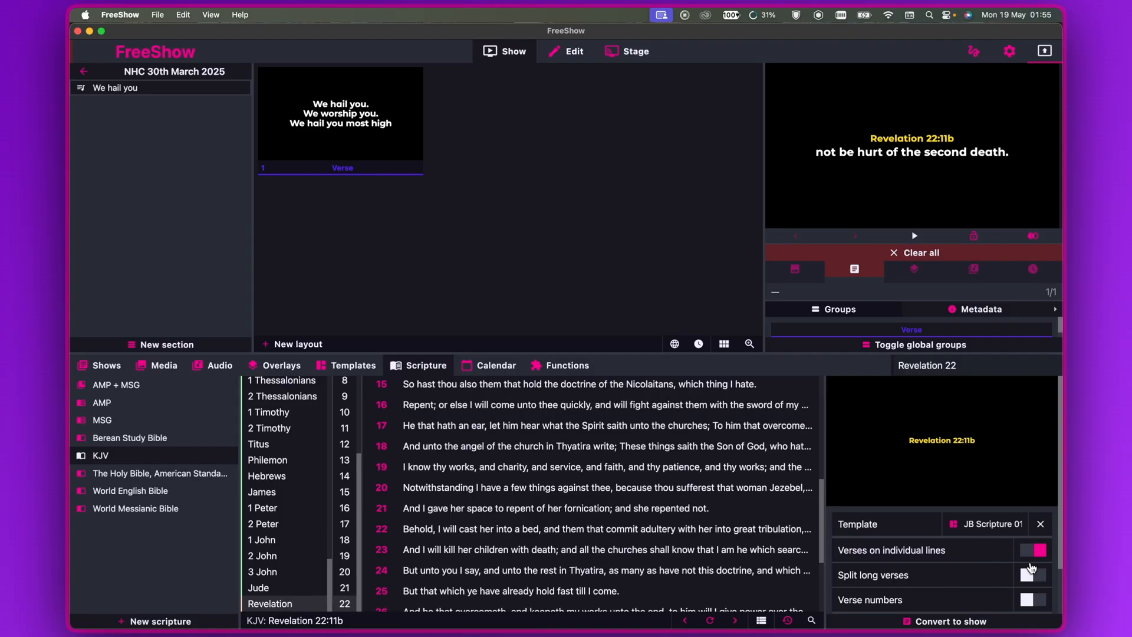
click(1031, 556)
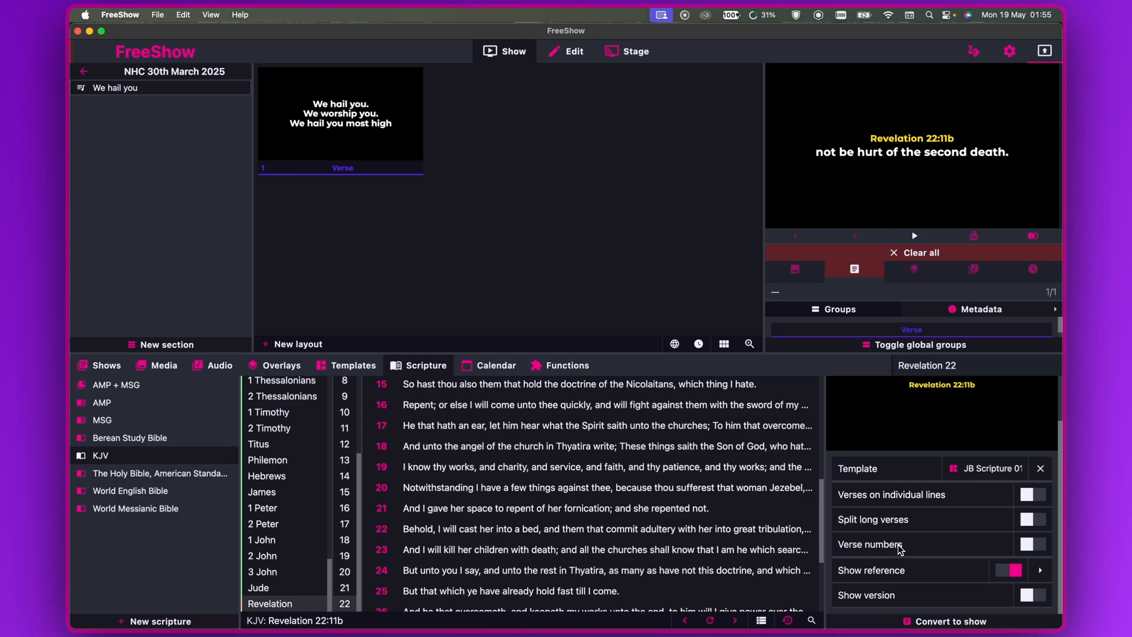
Present Revelation 22:22 with verse numbers turned on, and again with verse numbers turned off
click(1032, 549)
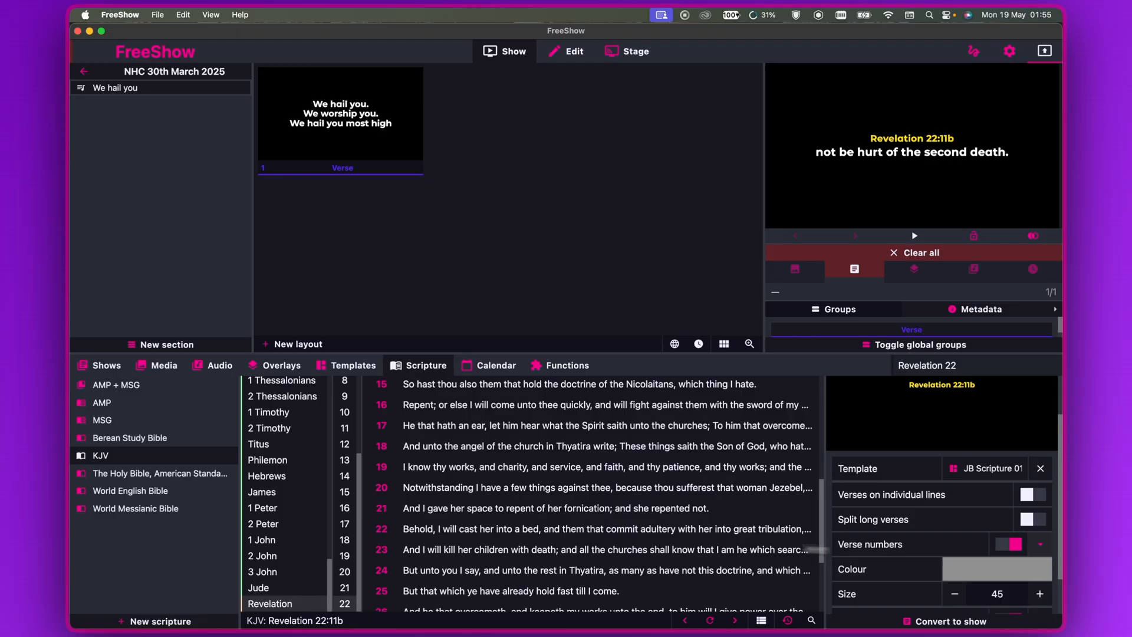
click(575, 534)
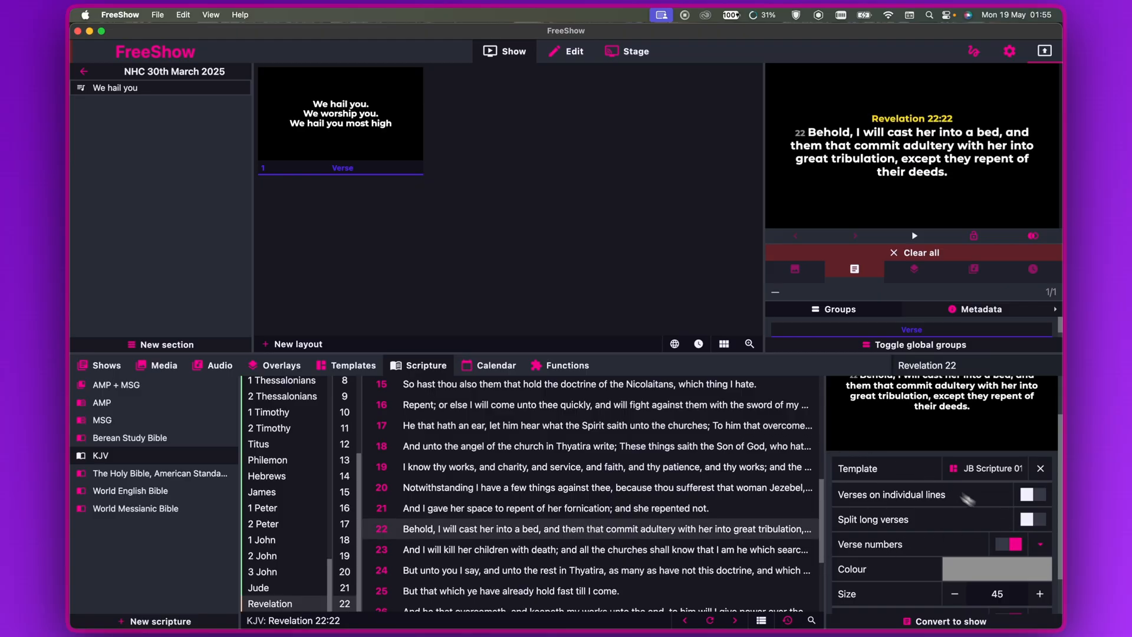
click(1018, 544)
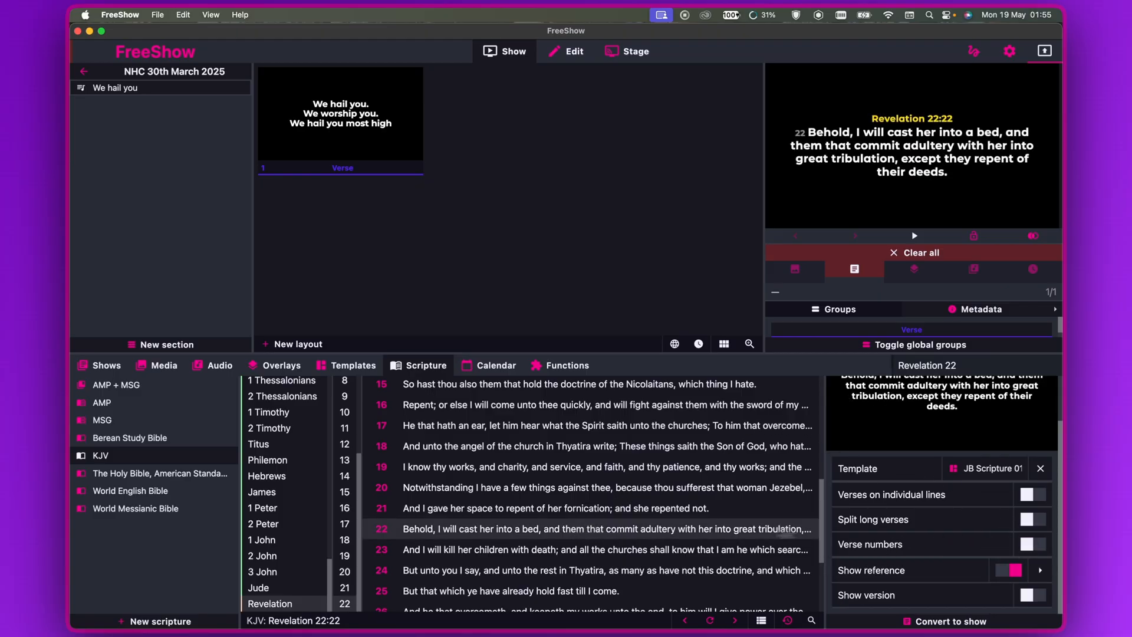
click(689, 530)
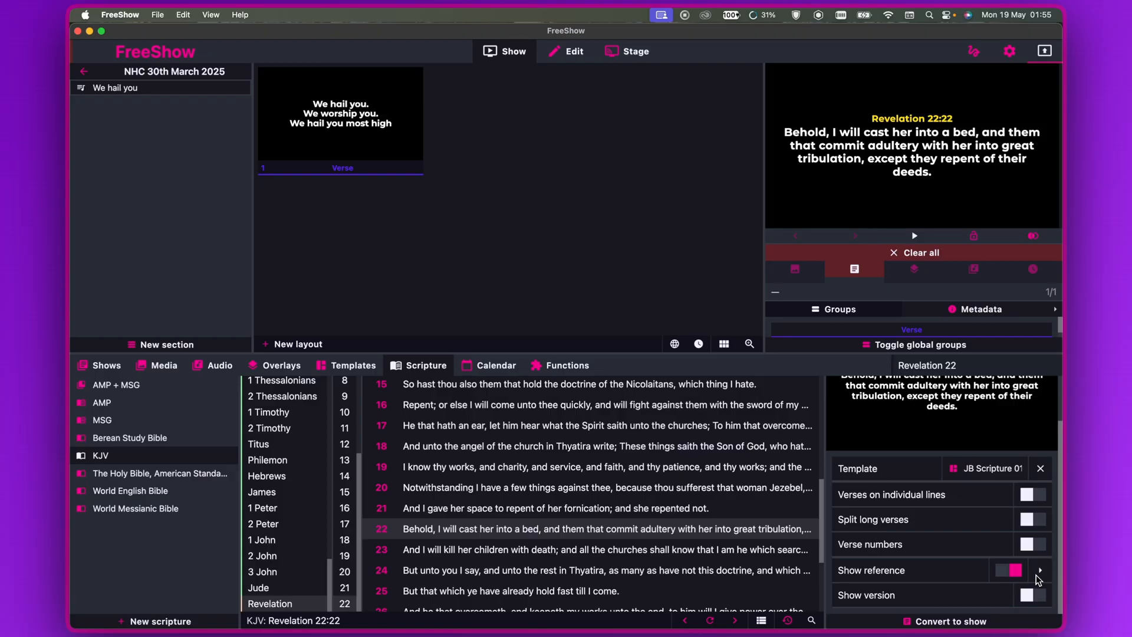
Turn verse numbers back on, present Revelation 22:22 again, and turn the verse numbers option off
click(1032, 544)
double_click(653, 523)
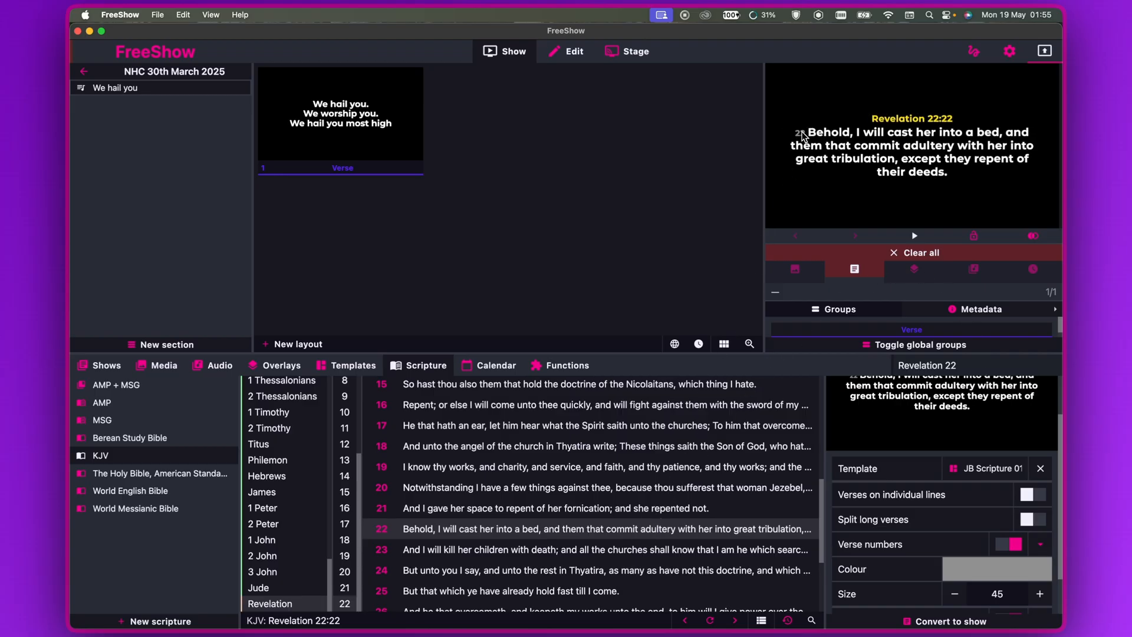
click(1015, 544)
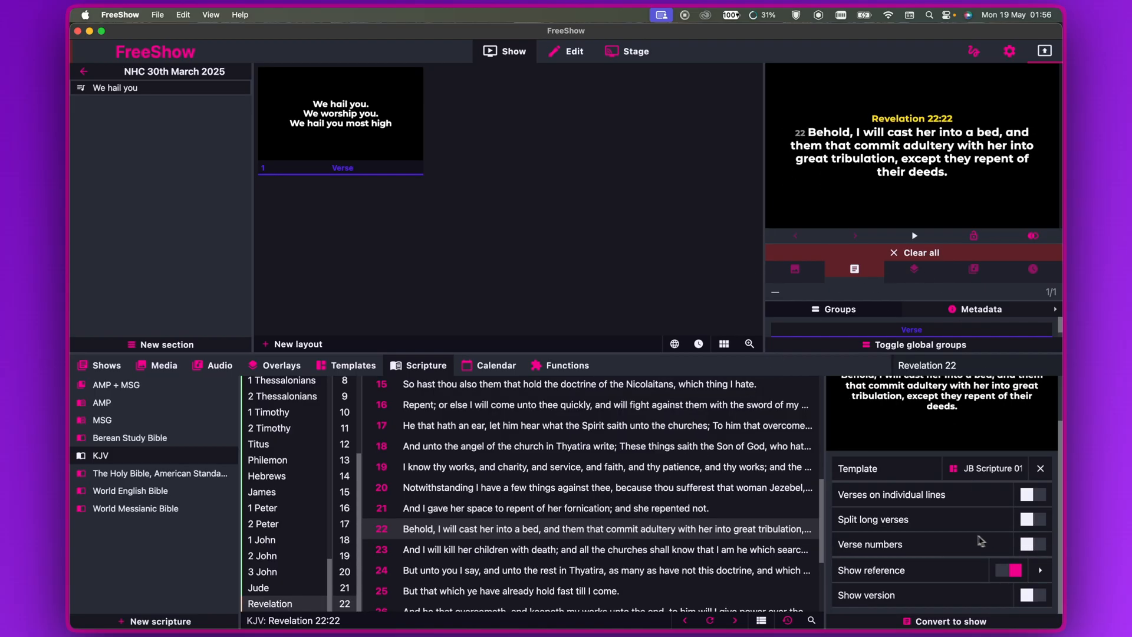
Examine the additional options under Show reference and turn off Show reference
click(1041, 574)
scroll(966, 583, down, 2)
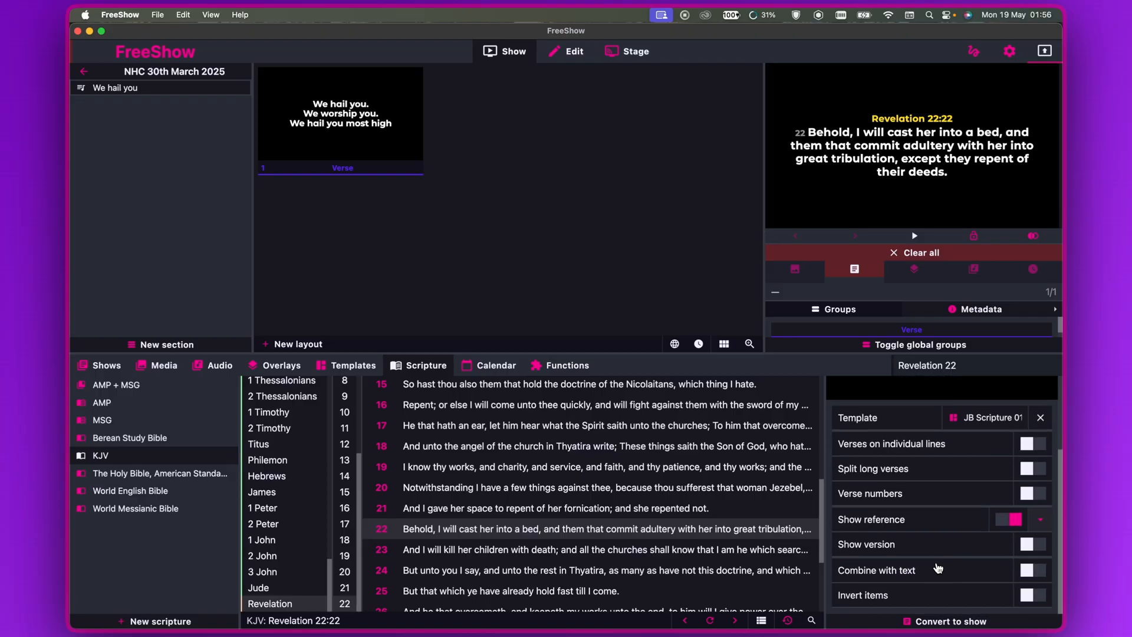
click(1040, 519)
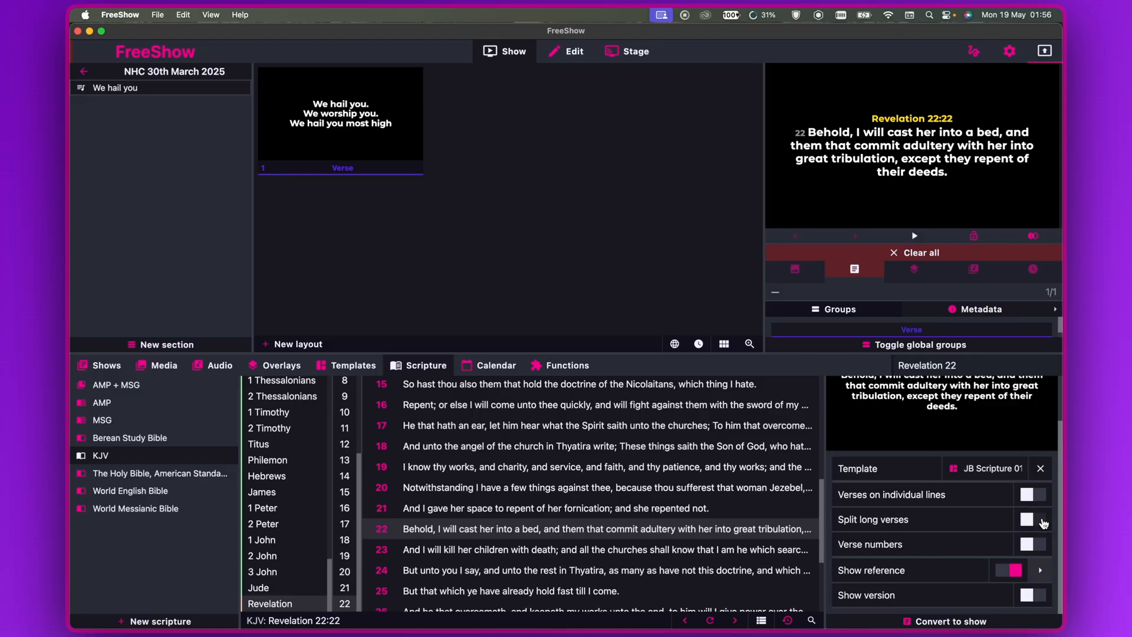
click(1041, 571)
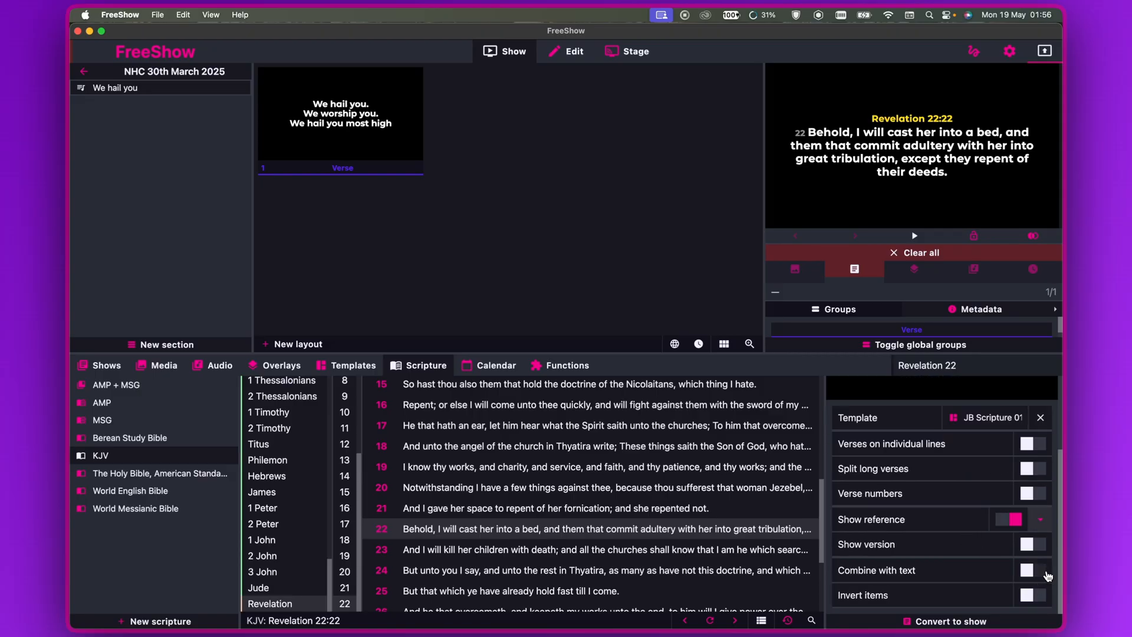
click(1040, 519)
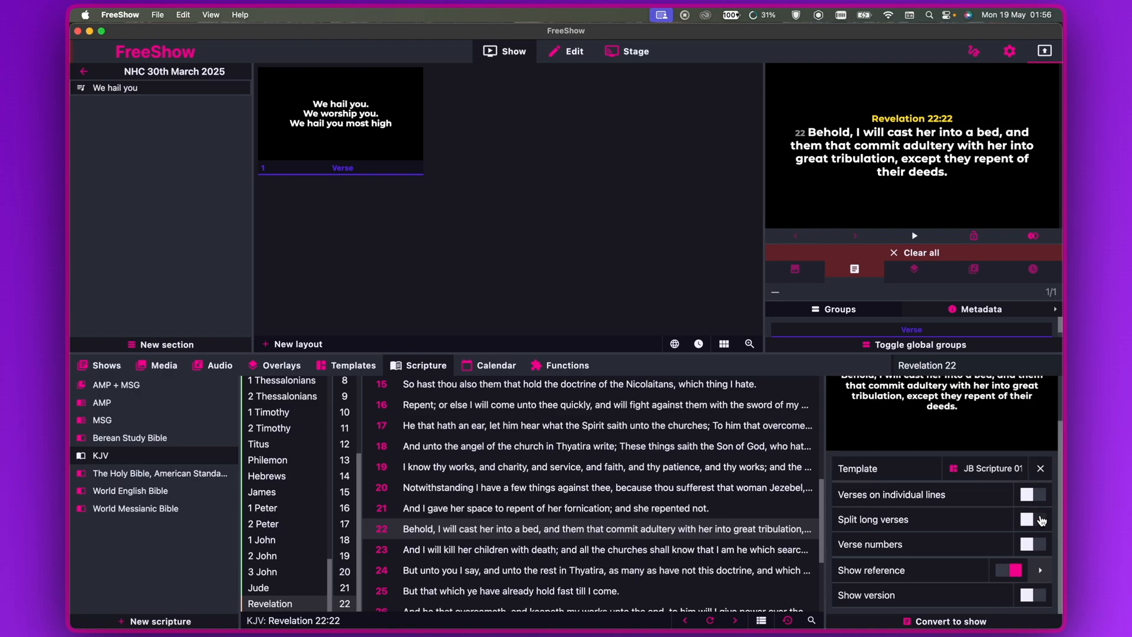
click(1041, 573)
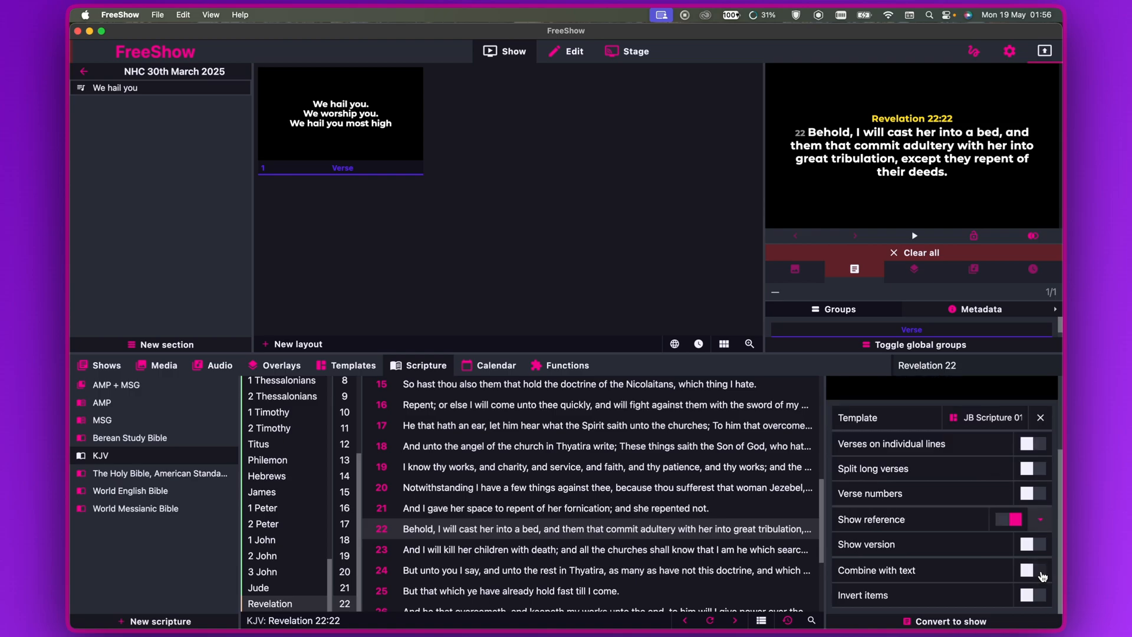
scroll(983, 533, down, 4)
click(1010, 521)
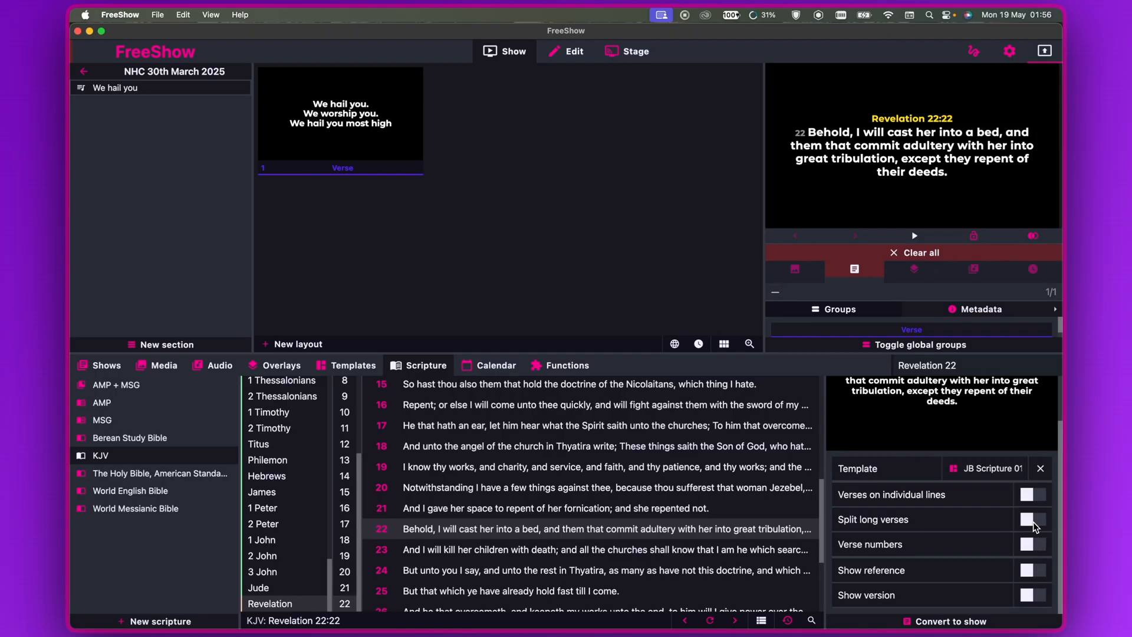
Present Revelation 22:22 without its reference, and present Revelation 22:20 with Show reference and Show version turned on
click(599, 527)
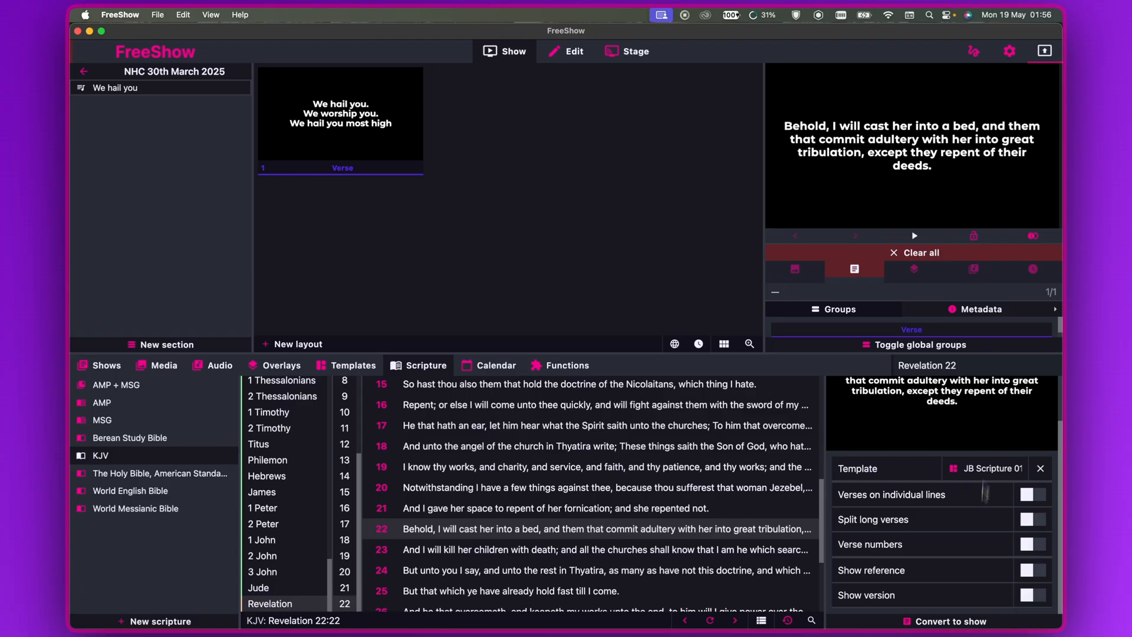
click(1035, 571)
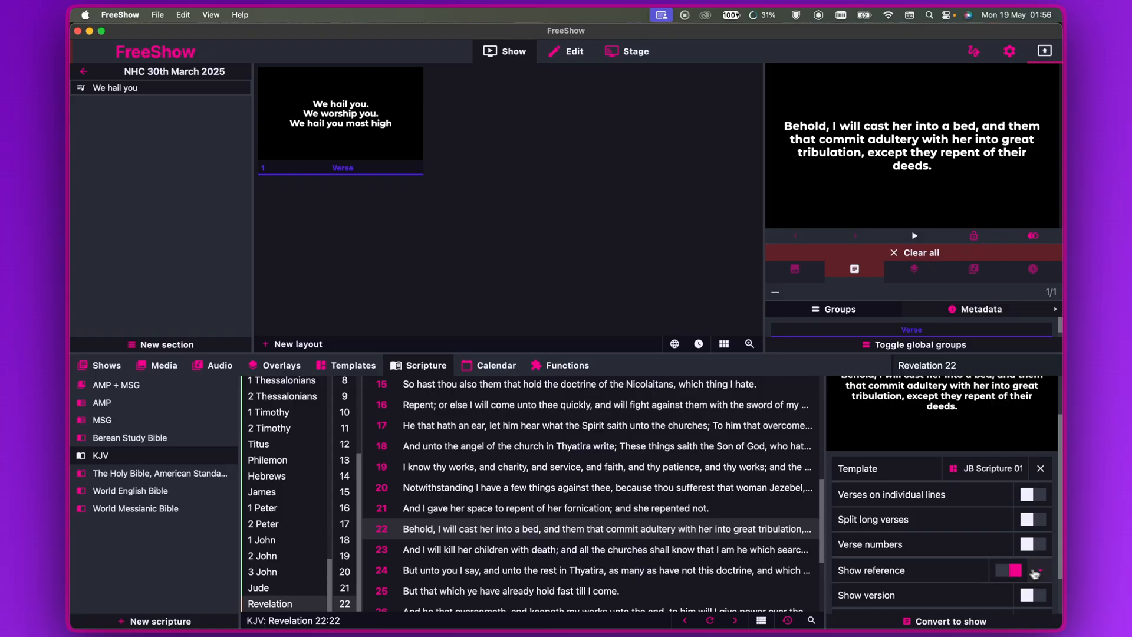
scroll(1029, 560, down, 2)
click(1021, 543)
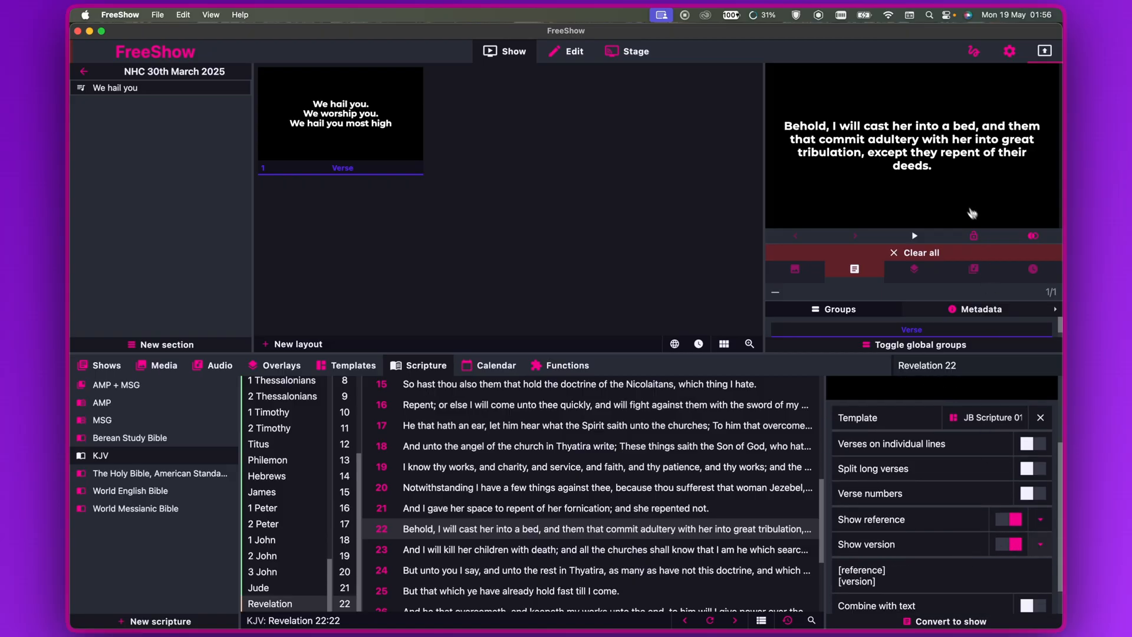
click(582, 491)
click(583, 491)
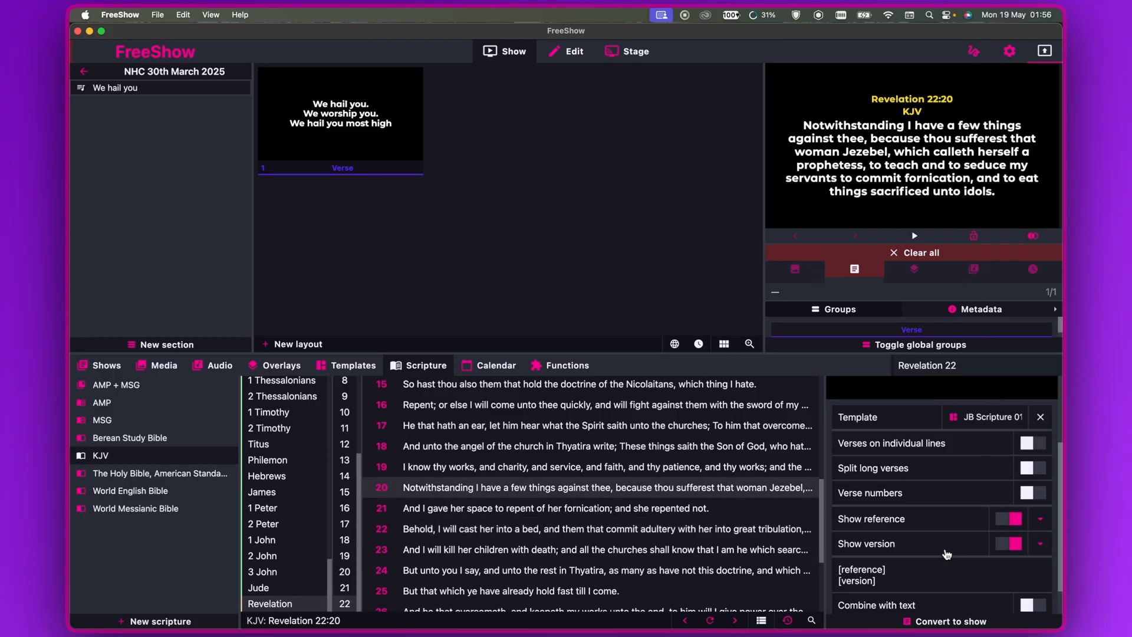
Put [reference] and [version] on one line in the reference format and present Revelation 22:22
scroll(943, 551, down, 2)
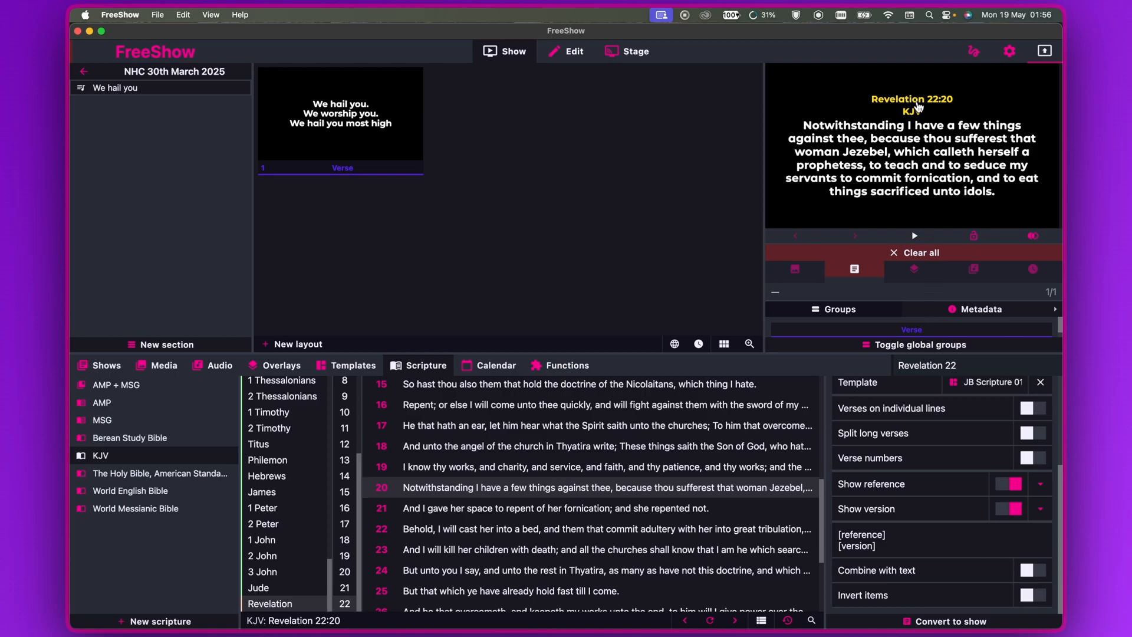
click(838, 545)
key(BackSpace)
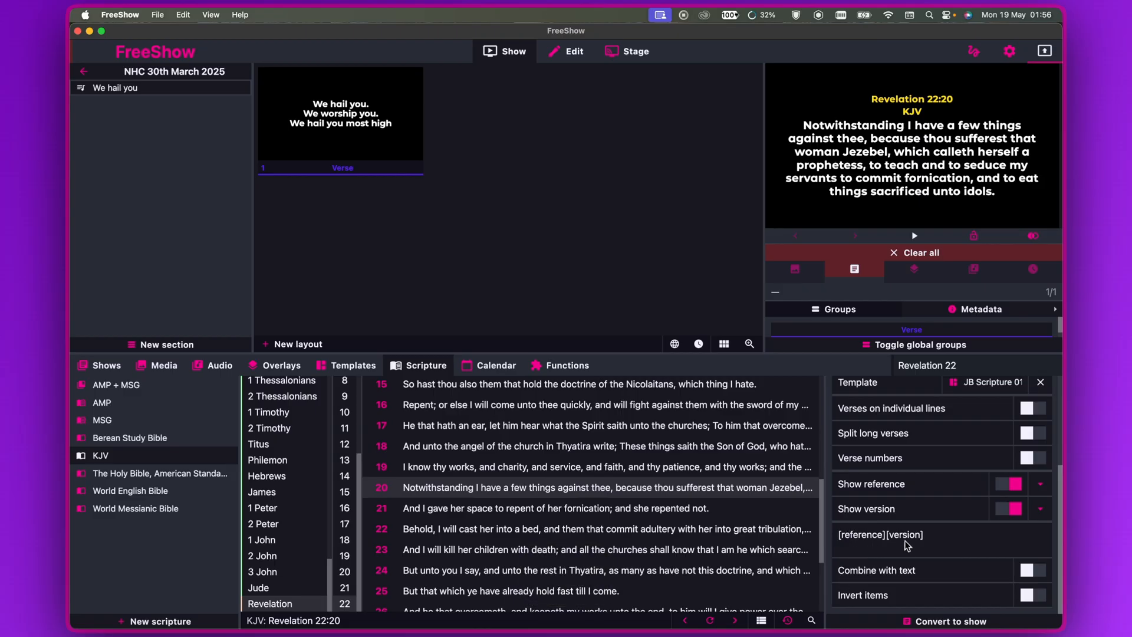
click(591, 528)
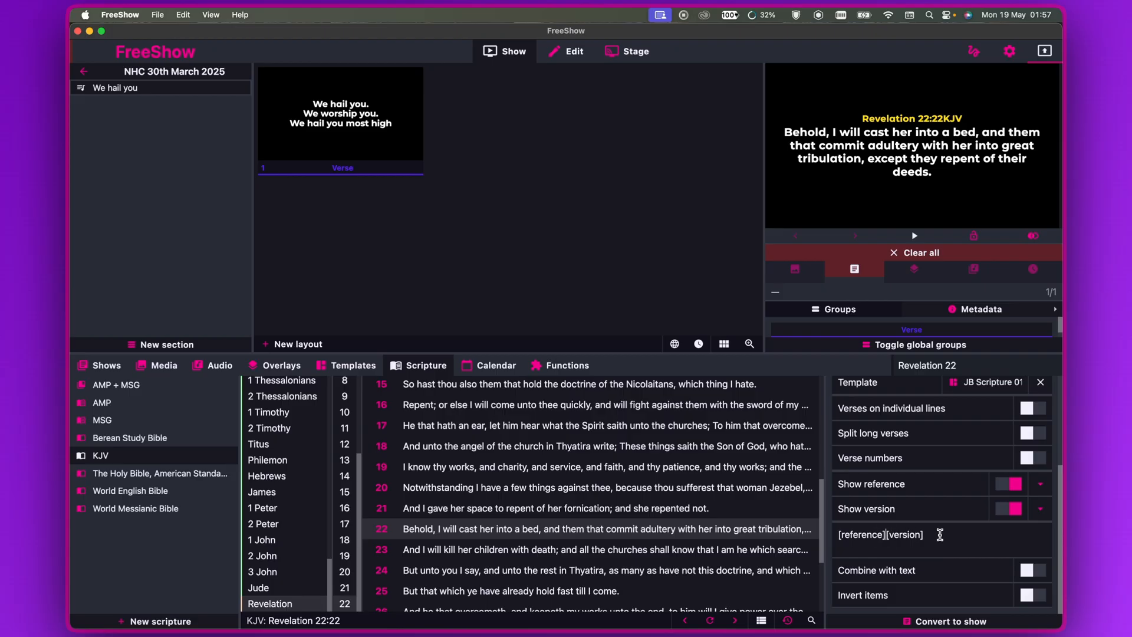
Change the reference format to [reference]([version]) and present Revelation 22:21 and 22:18 with it
text(9)
key(BackSpace)
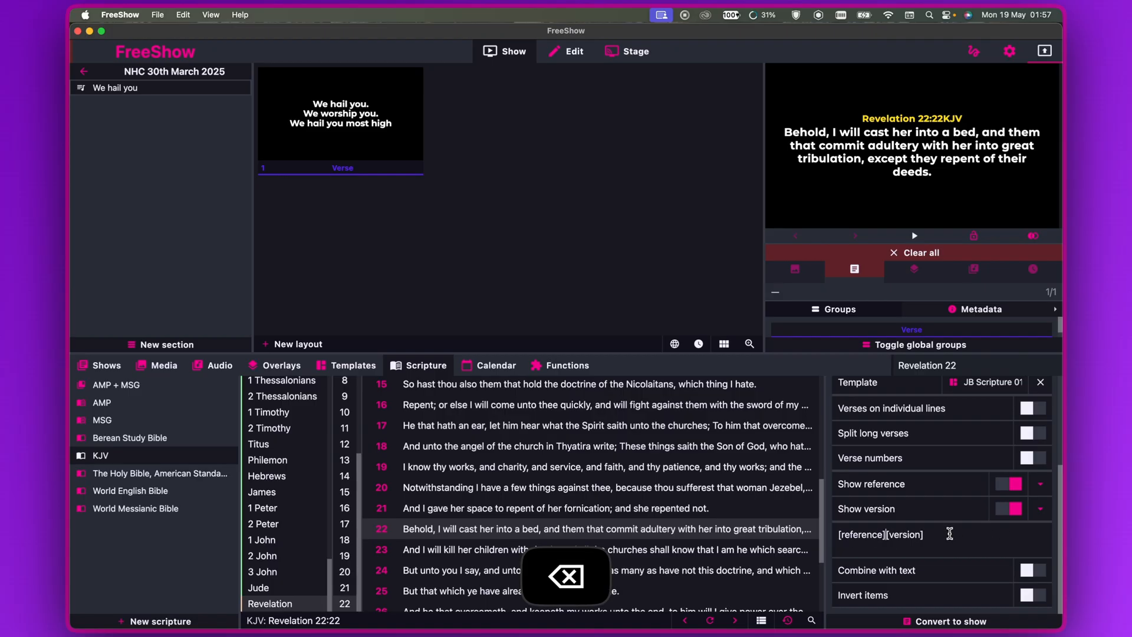
text(()
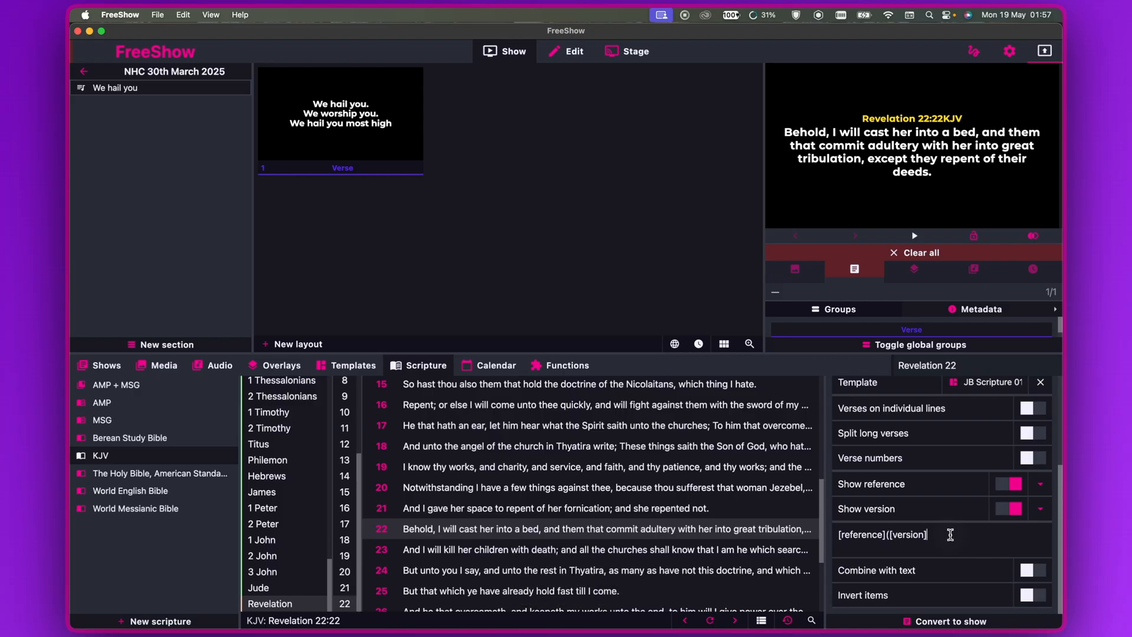
text())
click(557, 505)
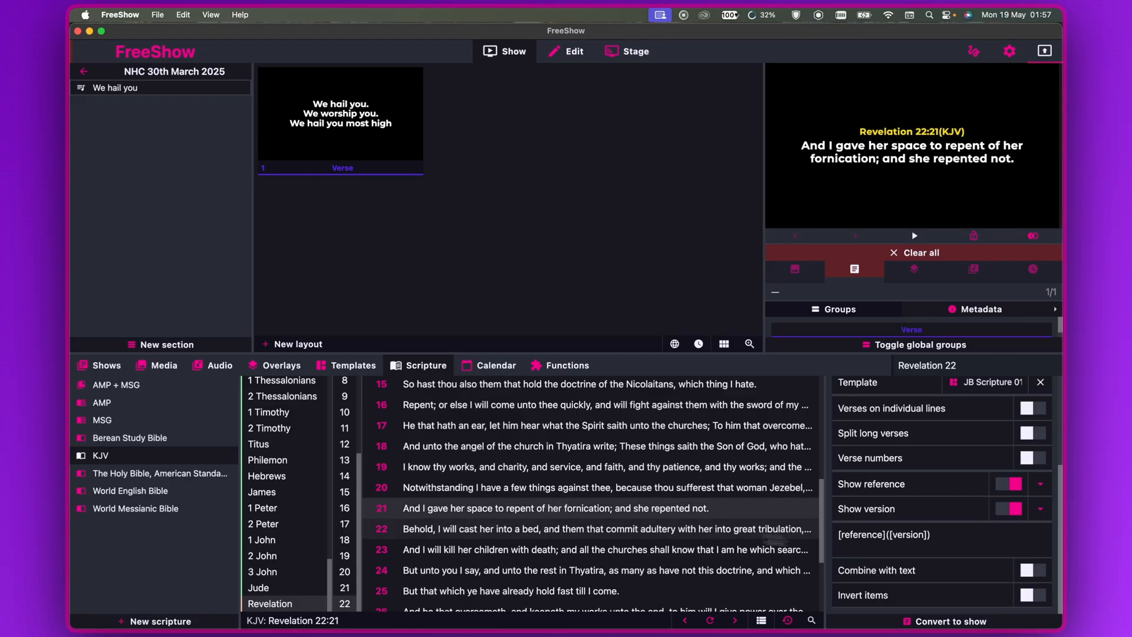
click(601, 447)
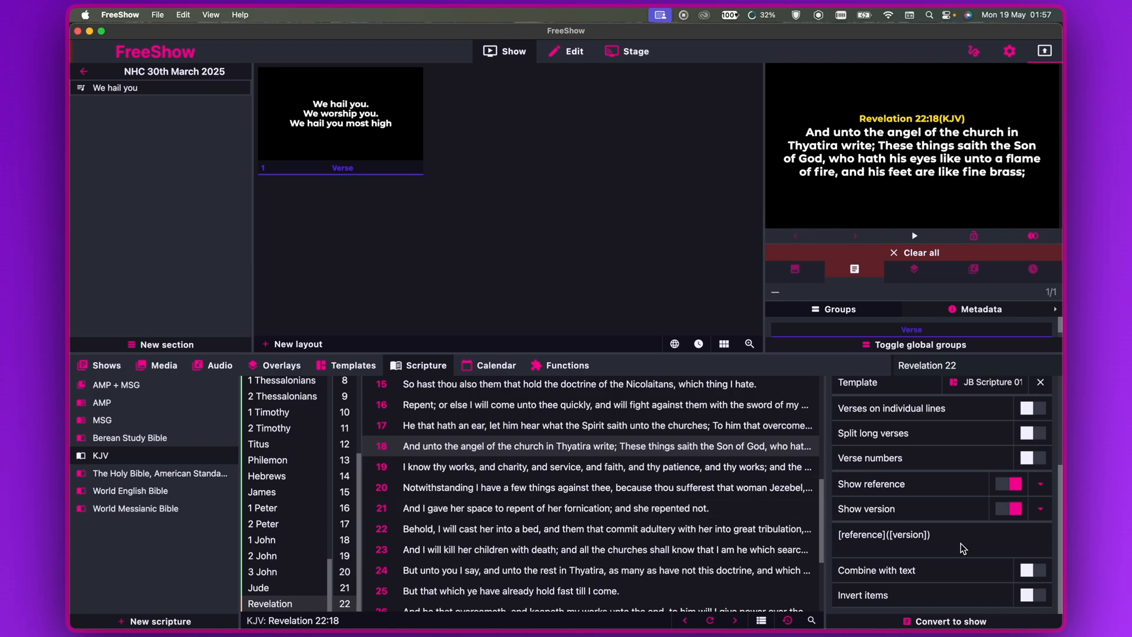
Turn Combine with text on and off, and present Revelation 22:23 with Invert items on before turning that option off
click(1040, 571)
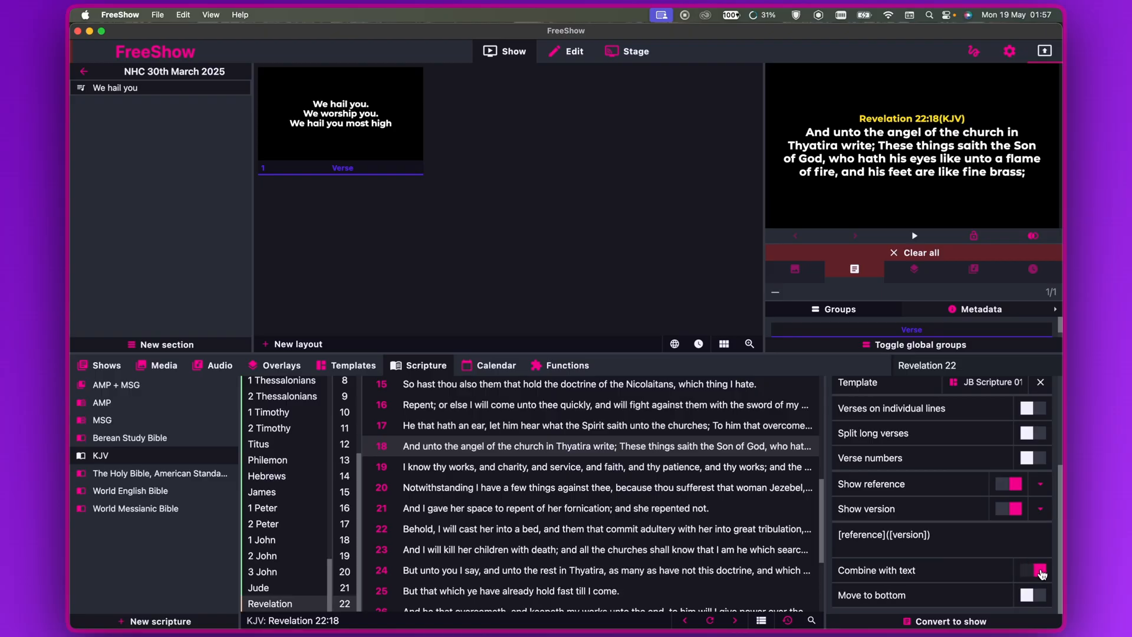
click(1041, 571)
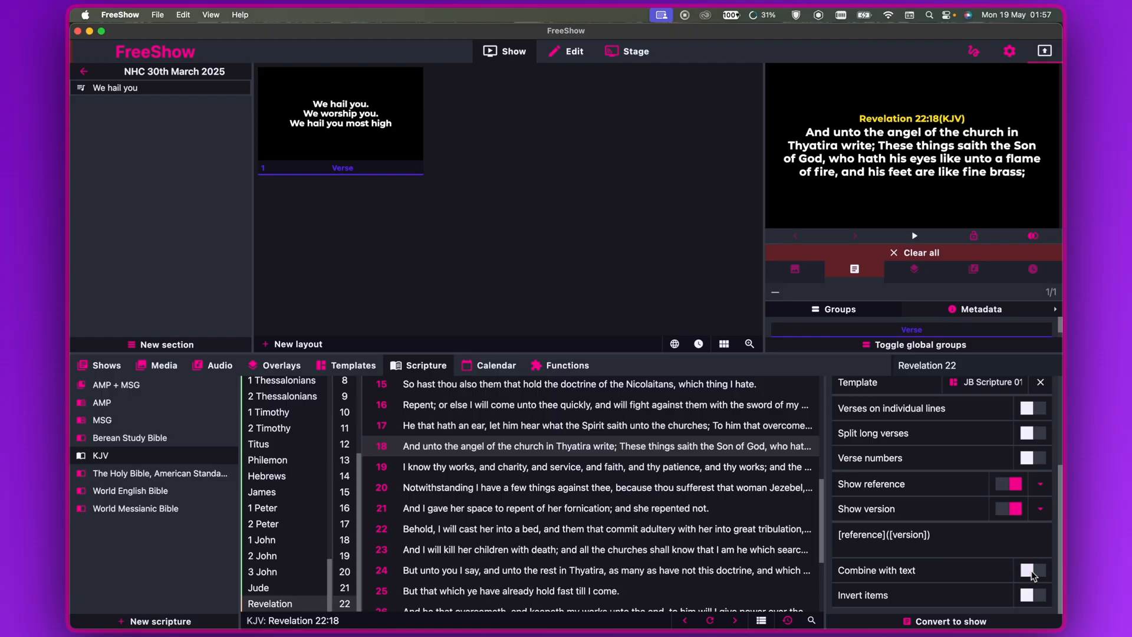
click(1041, 600)
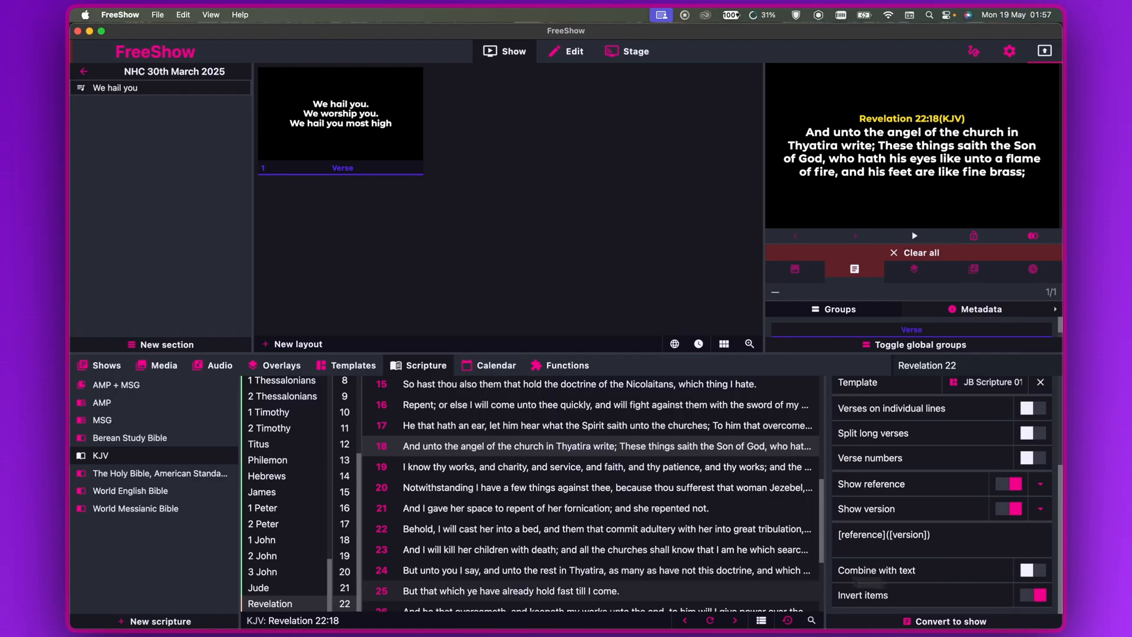
click(640, 551)
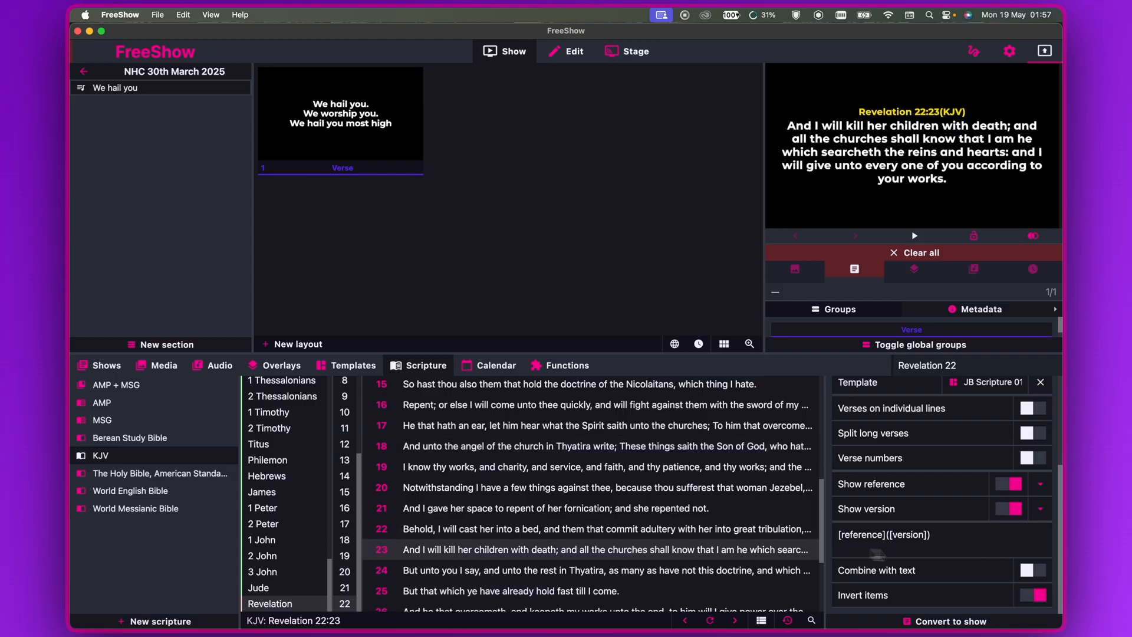
click(1037, 595)
Open the template selection for the scripture and examine the available scripture templates
scroll(904, 531, up, 2)
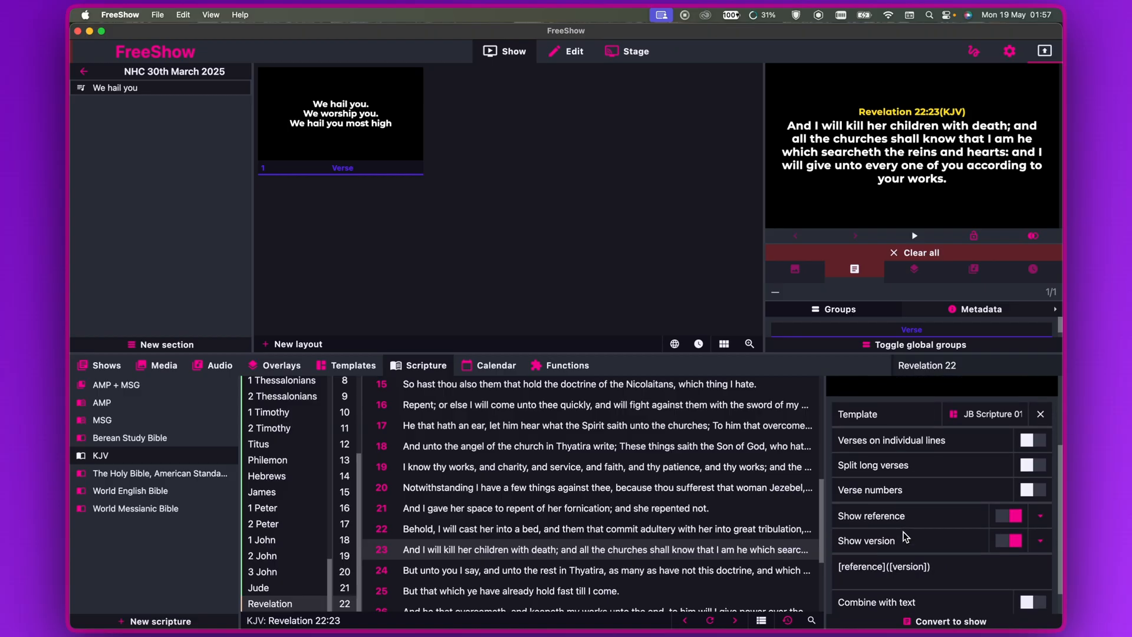
scroll(950, 525, up, 3)
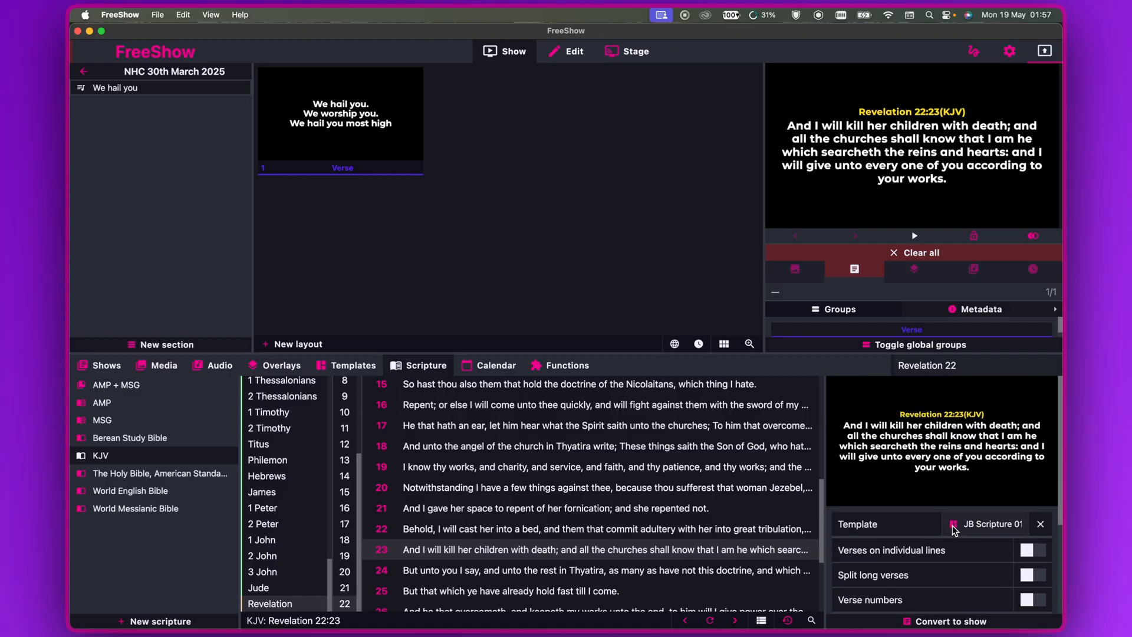
click(984, 525)
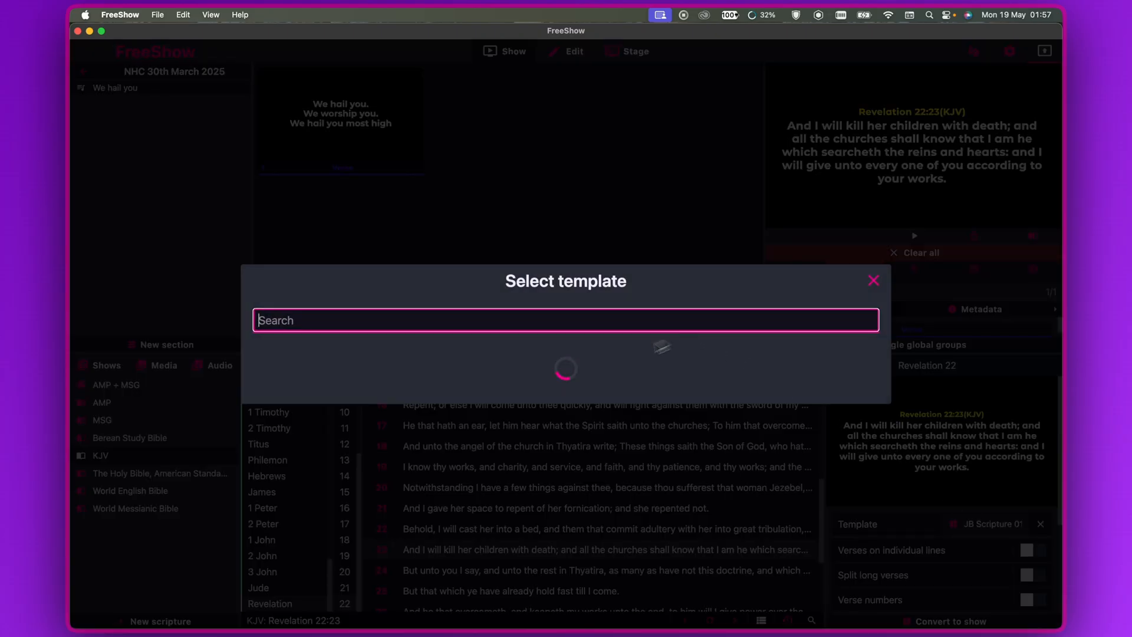
scroll(610, 389, down, 10)
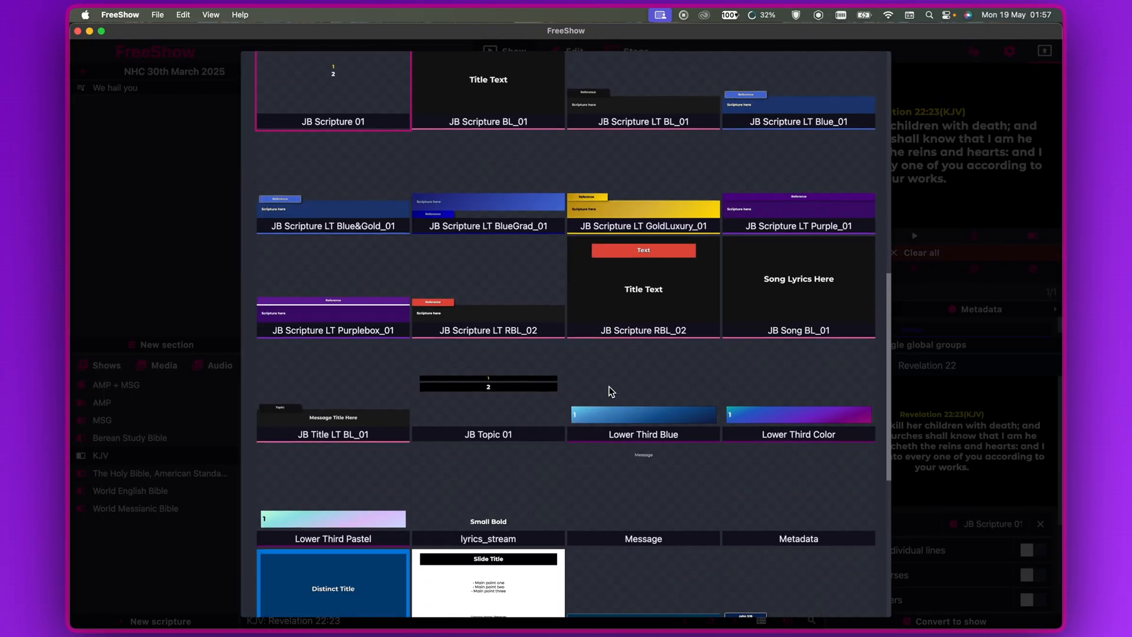
scroll(609, 389, up, 10)
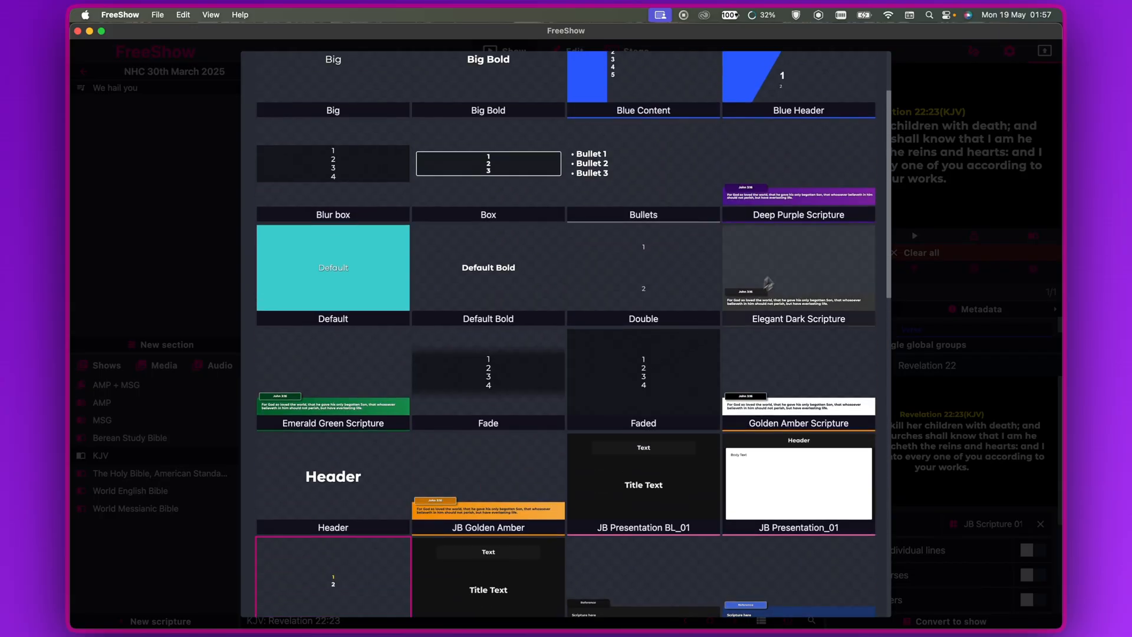
scroll(768, 283, up, 2)
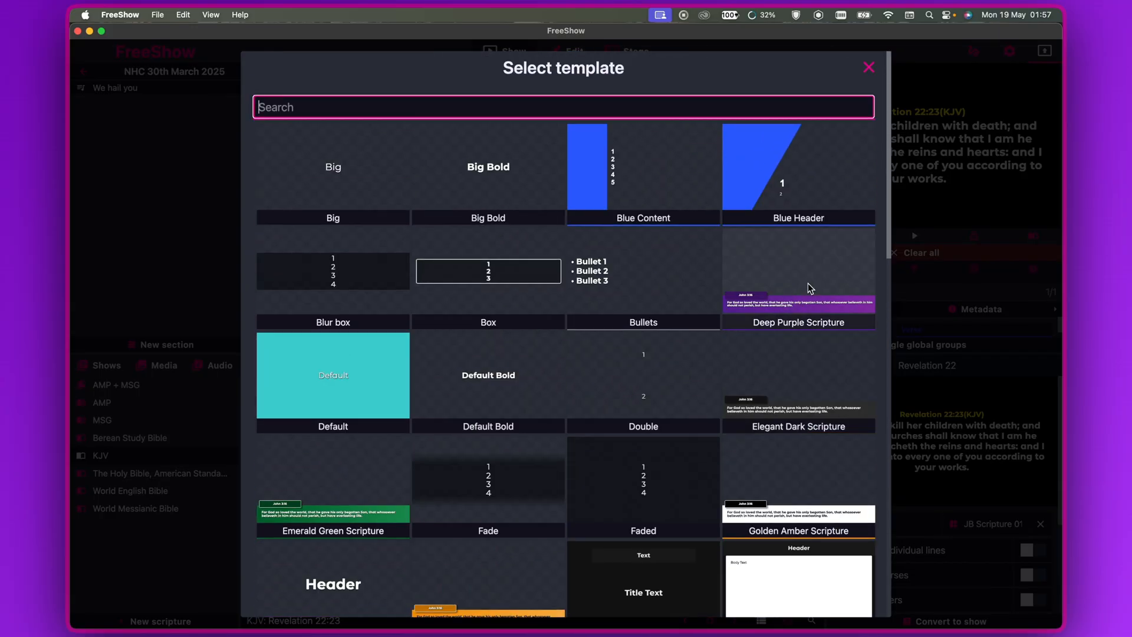
scroll(810, 306, down, 2)
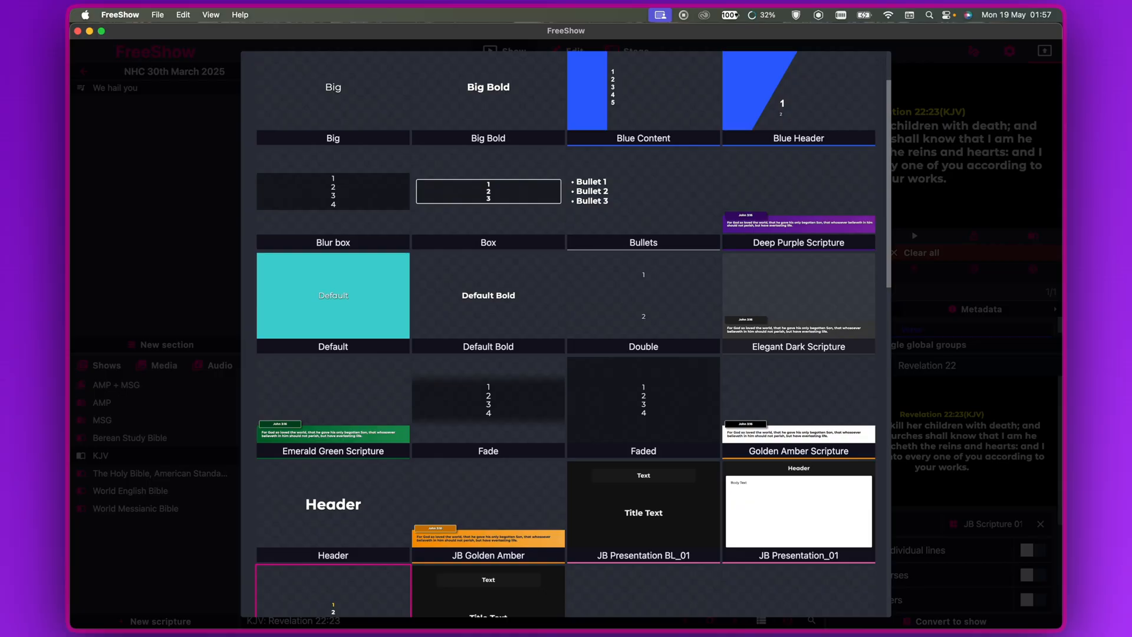
scroll(566, 329, down, 2)
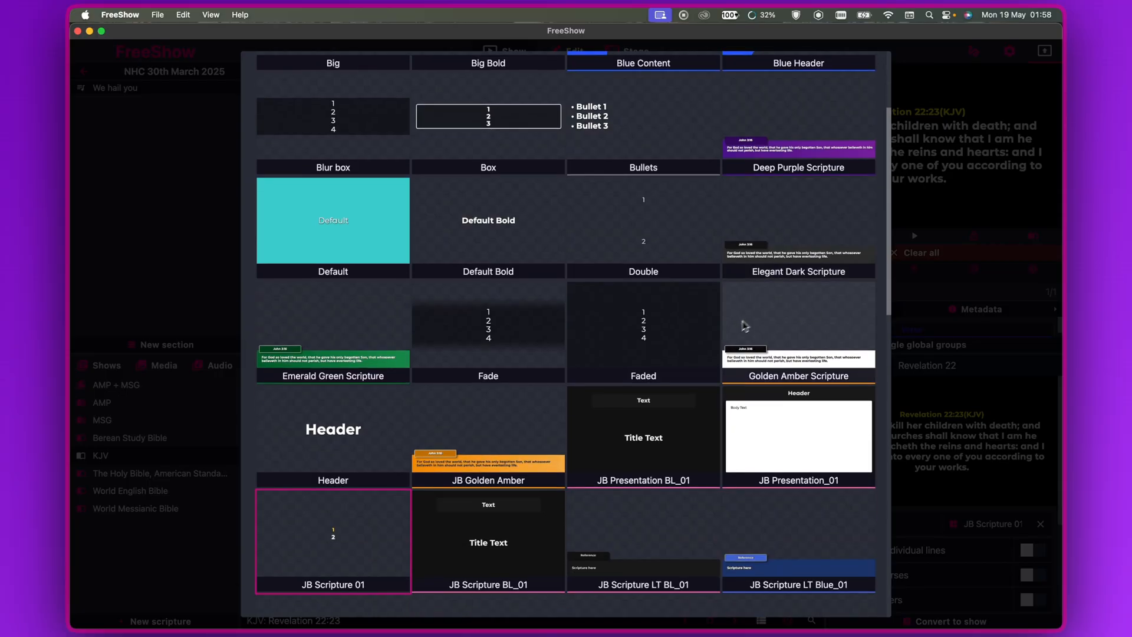
scroll(730, 330, down, 15)
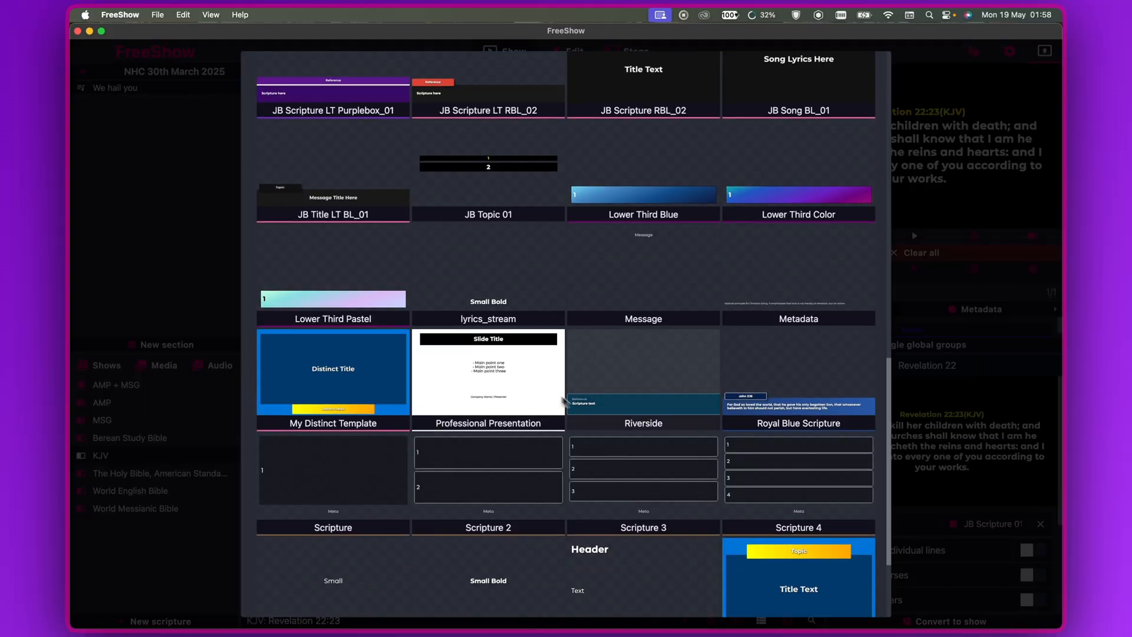
scroll(510, 375, down, 4)
scroll(510, 378, up, 15)
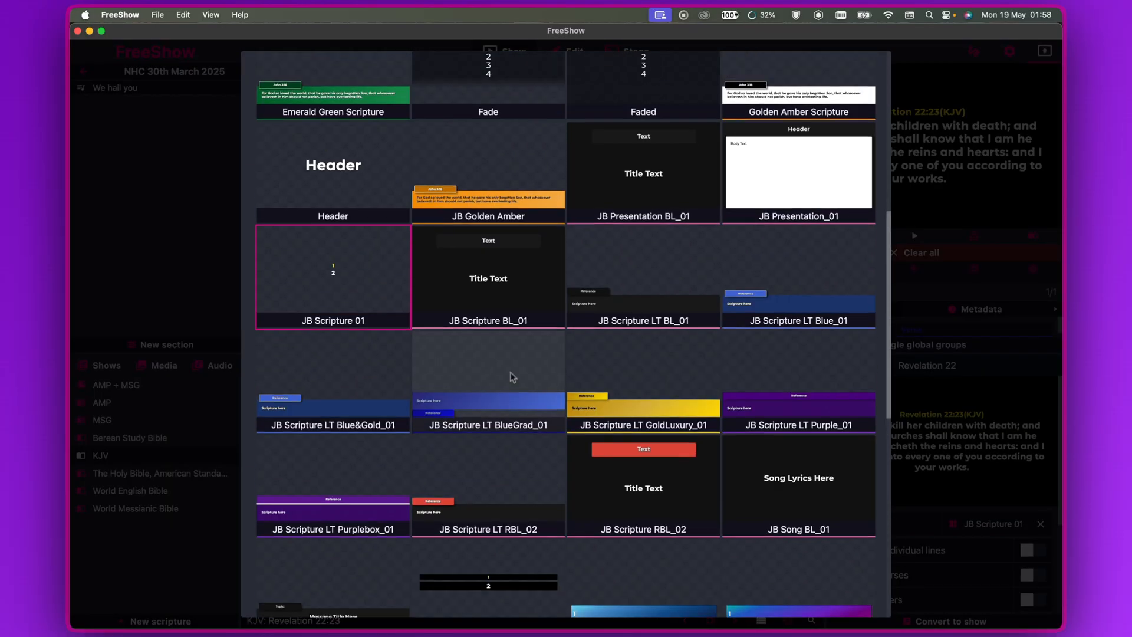
scroll(330, 330, up, 1)
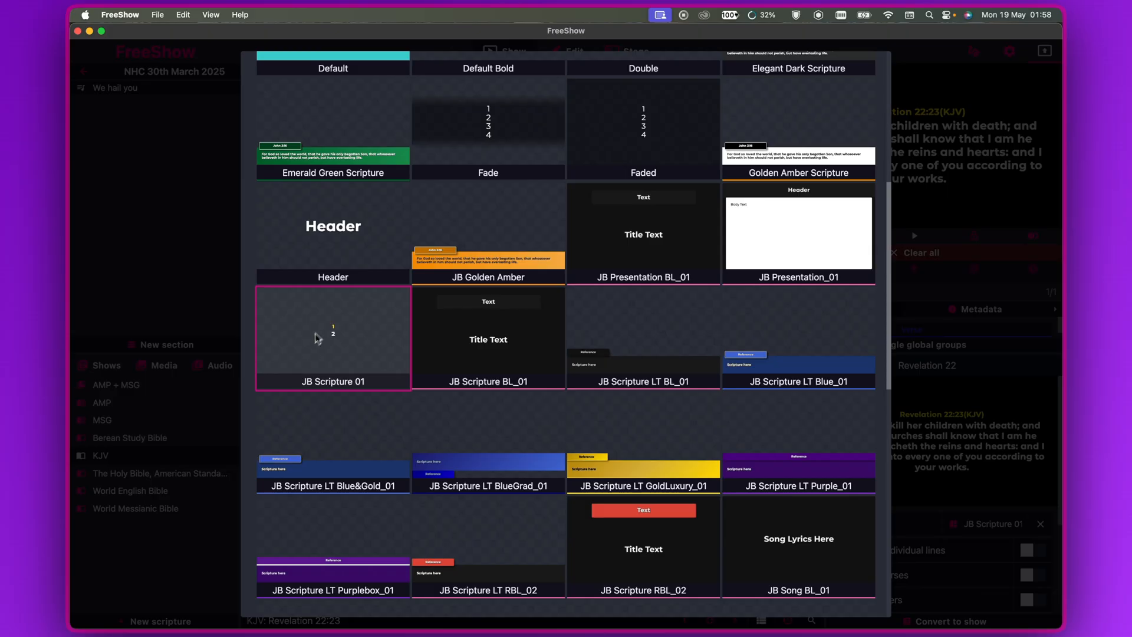
scroll(585, 252, up, 6)
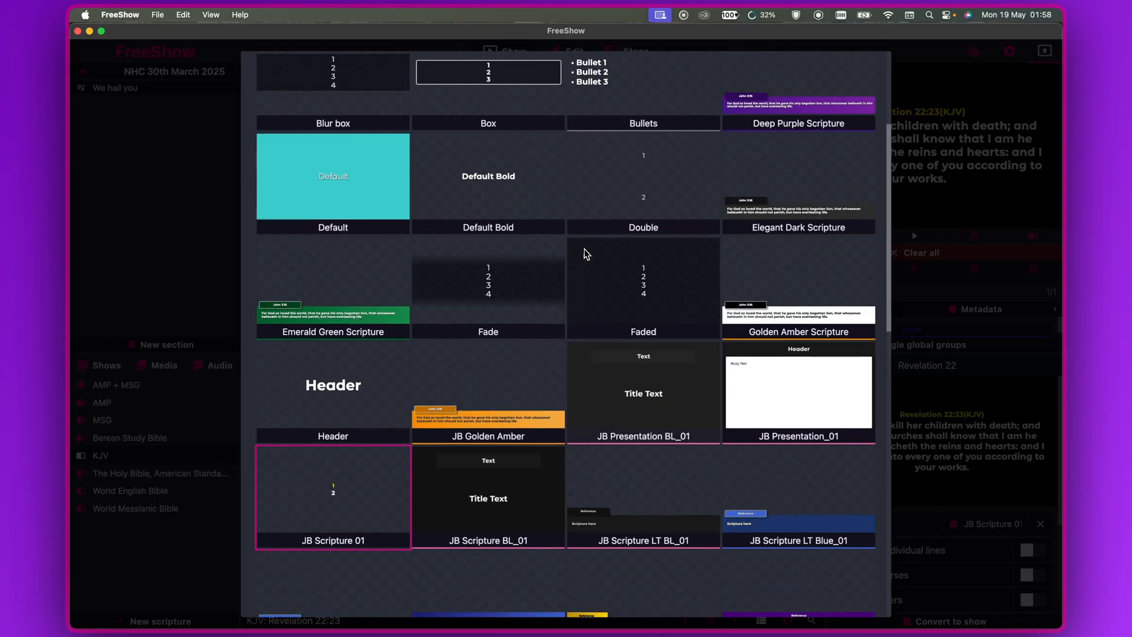
scroll(584, 249, up, 2)
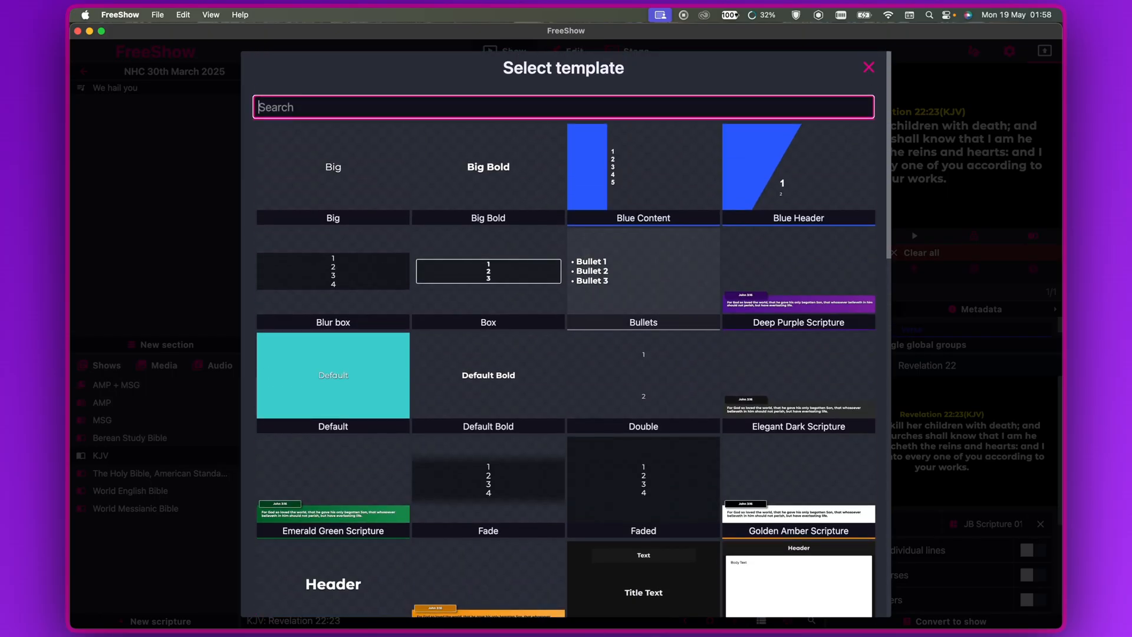
Apply the Elegant Dark Scripture template and present Revelation 22:19 and 22:26 with it
scroll(715, 362, down, 2)
scroll(715, 361, down, 1)
click(790, 330)
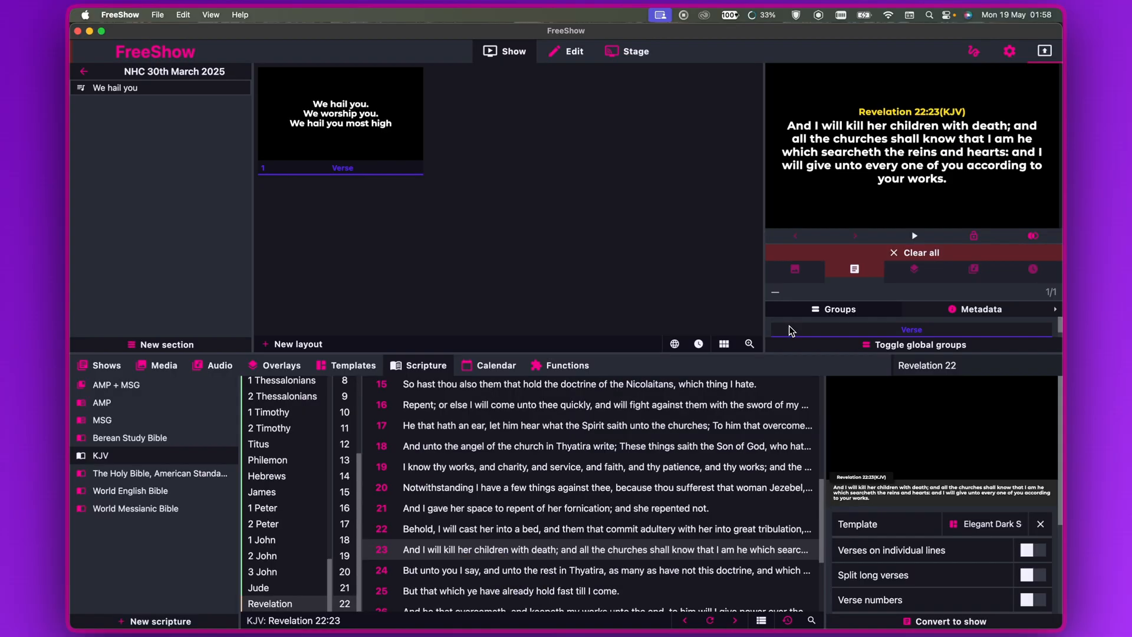
click(712, 466)
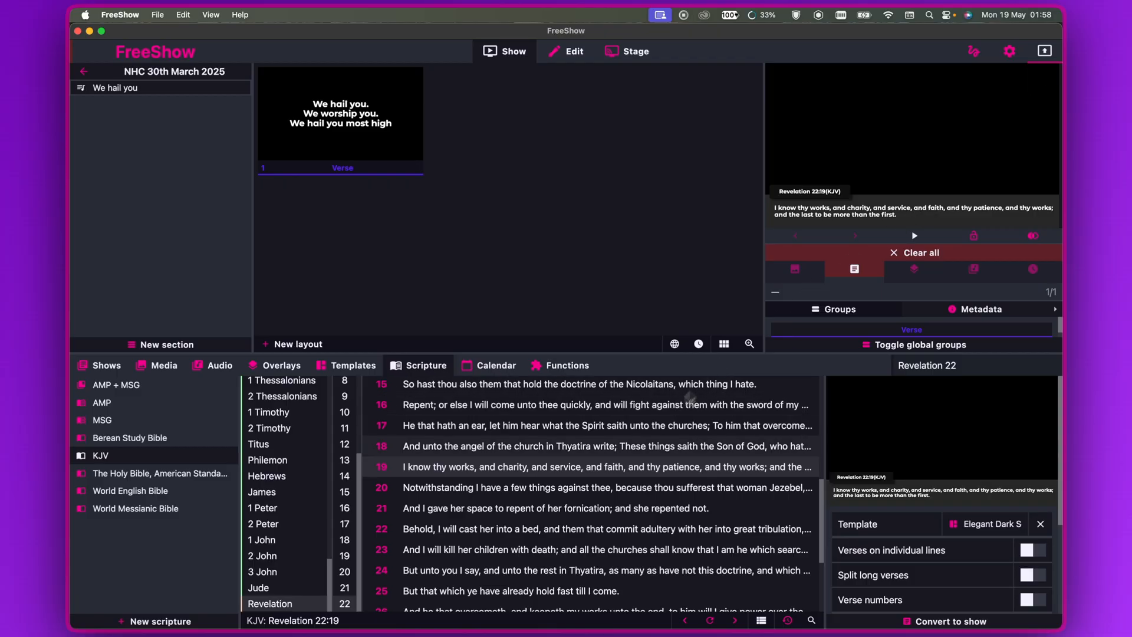
scroll(596, 483, down, 5)
click(597, 495)
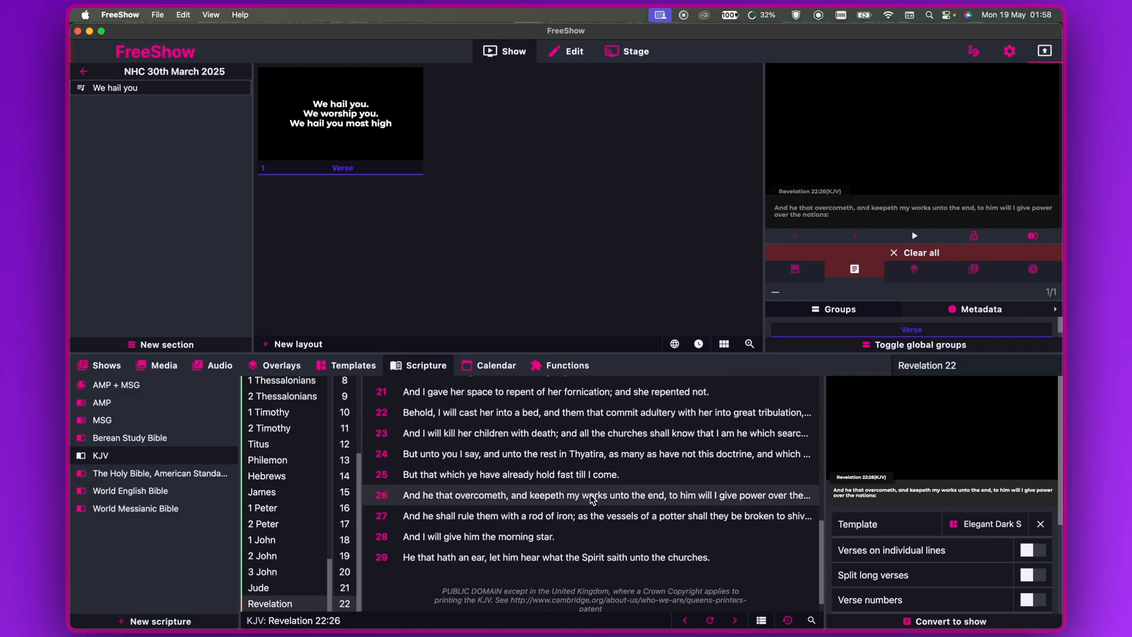